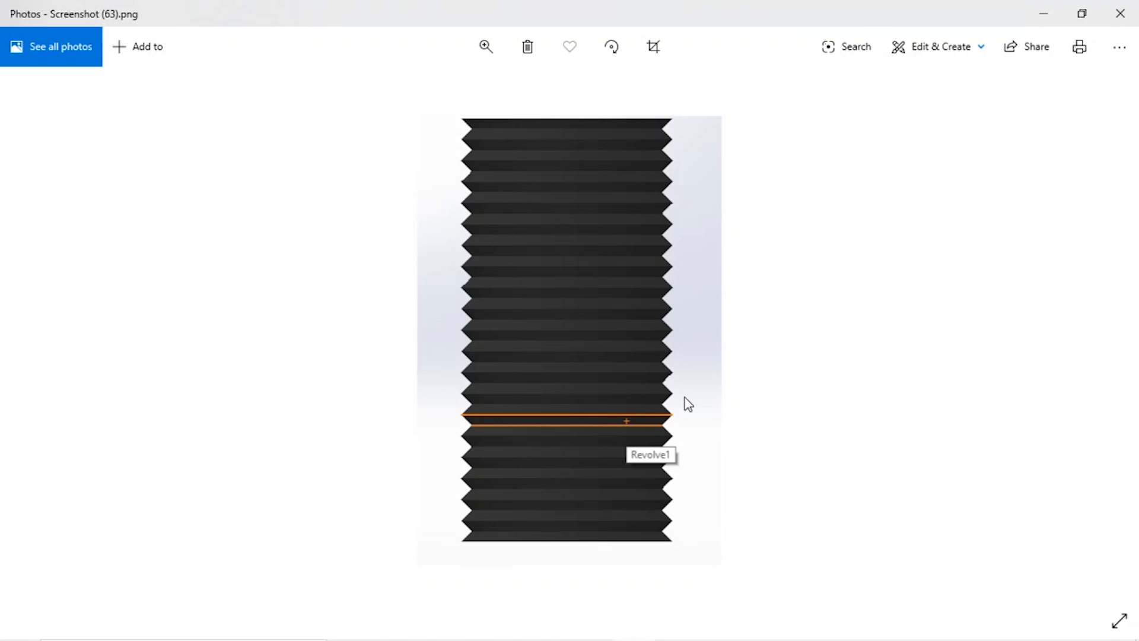
View the next reference image showing the bent bellows hose, and switch to SOLIDWORKS
{"action": "key", "text": "Right"}
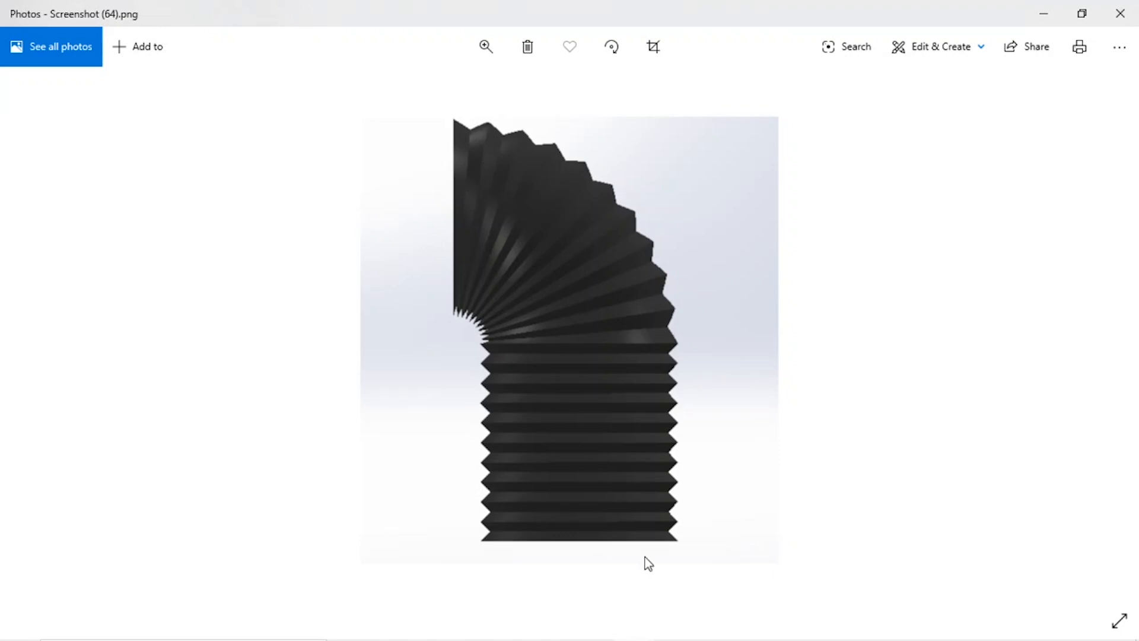
{"action": "mouse_move", "coordinate": [667, 639]}
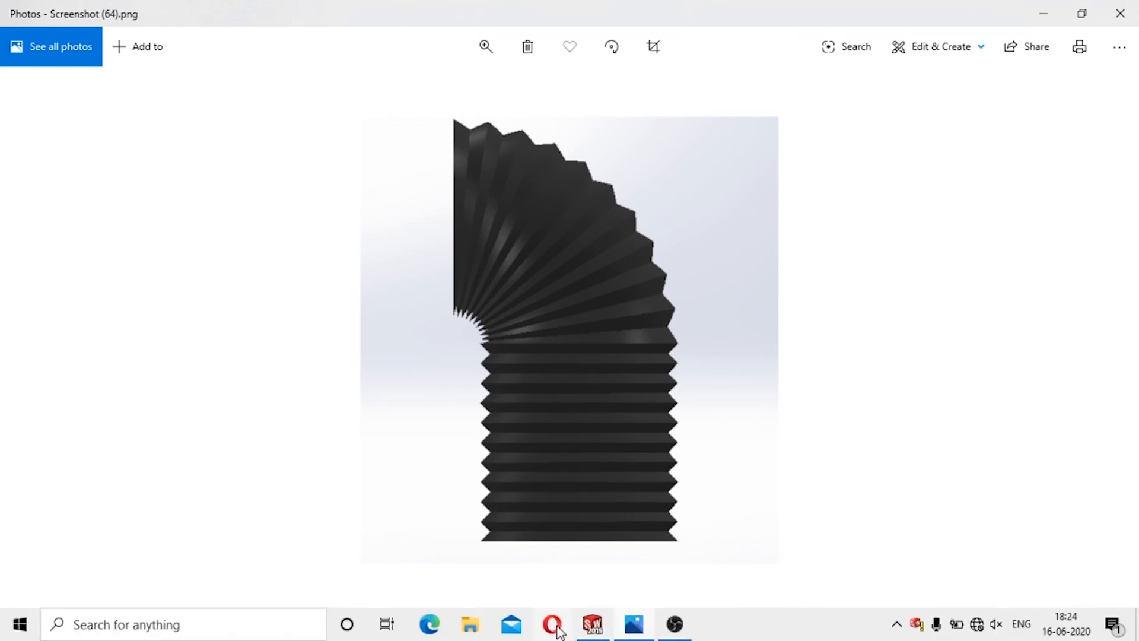
{"action": "left_click", "coordinate": [592, 624]}
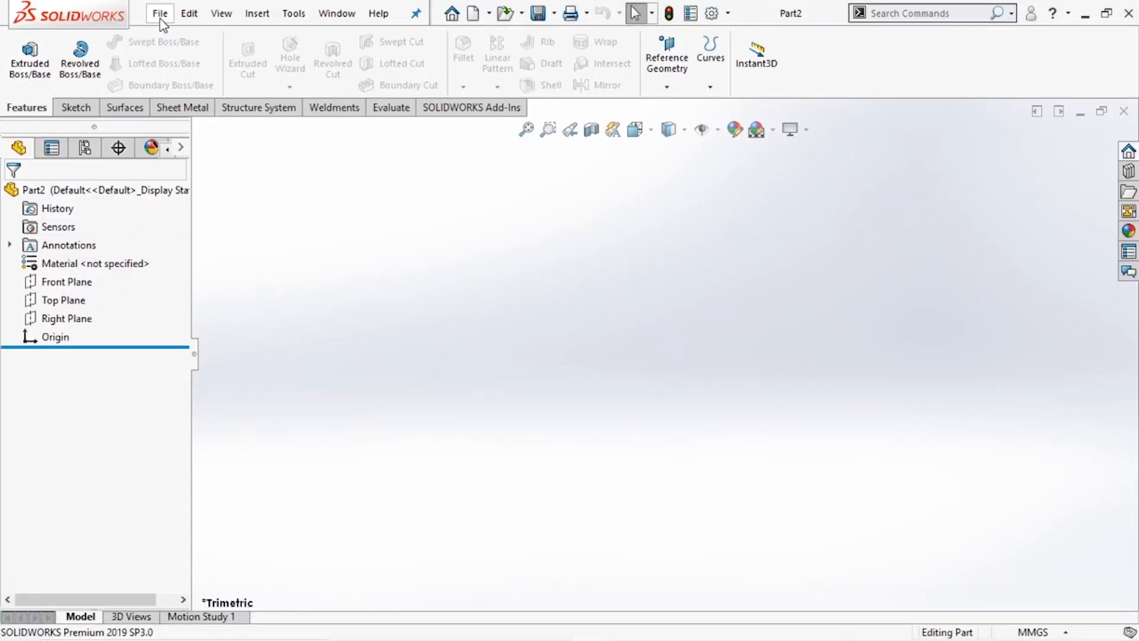
Start a new sketch on the Front Plane
{"action": "left_click", "coordinate": [75, 107]}
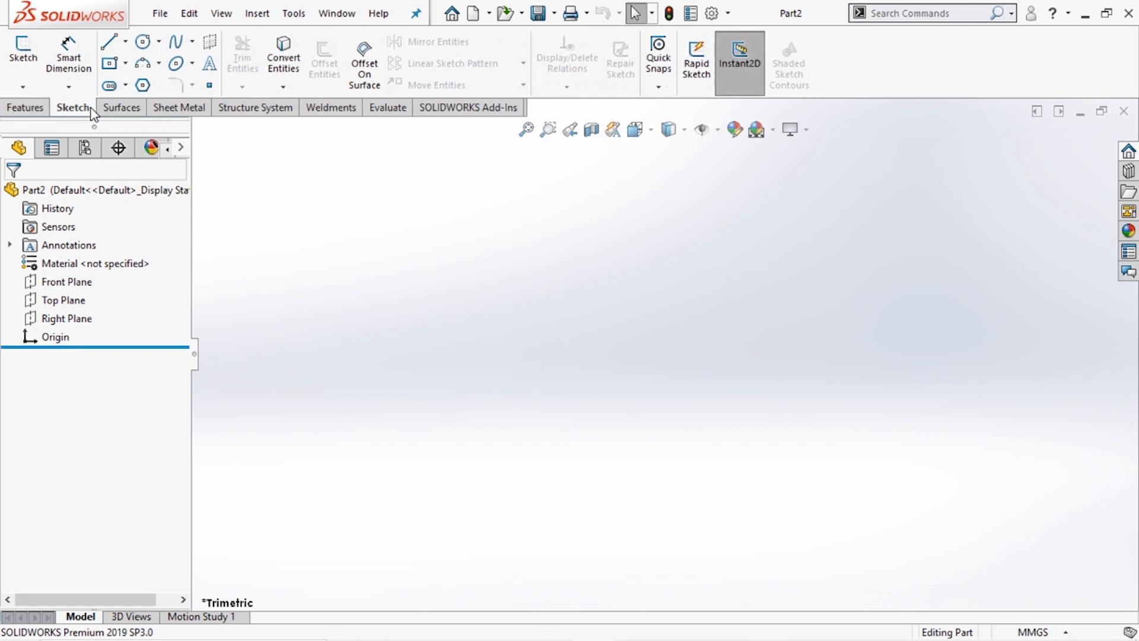
{"action": "left_click", "coordinate": [23, 50]}
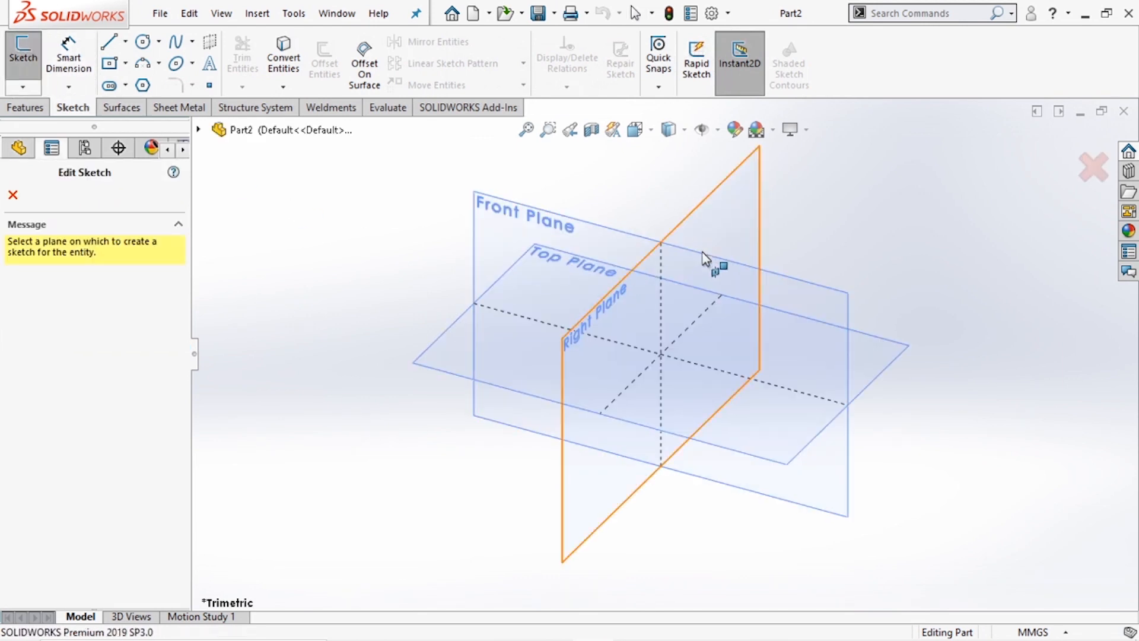
{"action": "left_click", "coordinate": [719, 265]}
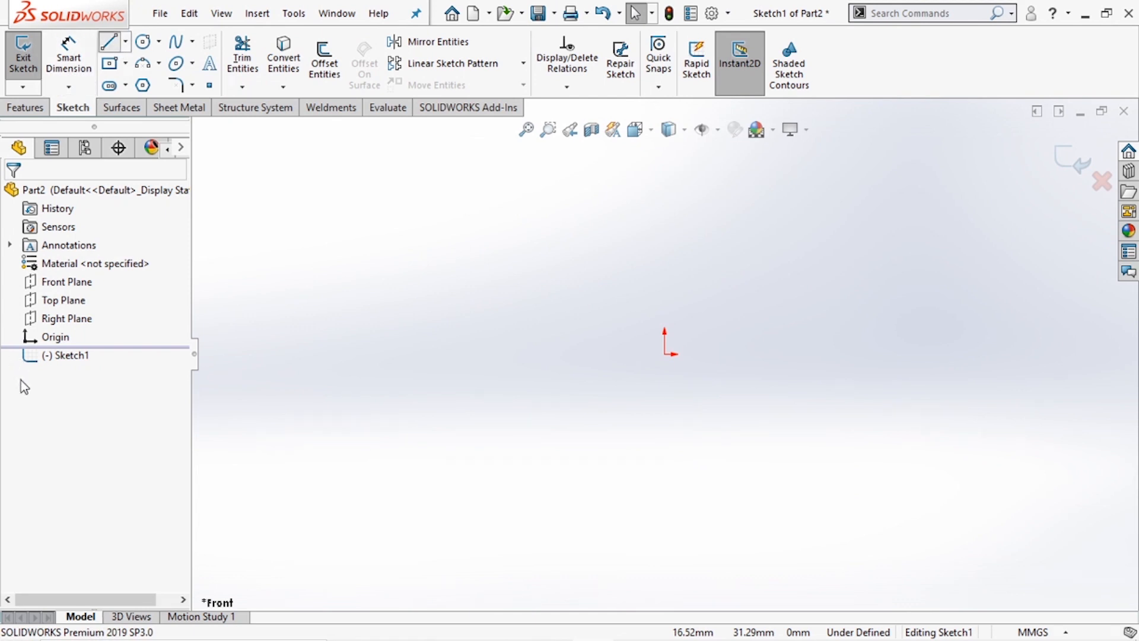
Sketch an infinite horizontal construction line through the origin
{"action": "key", "text": "l"}
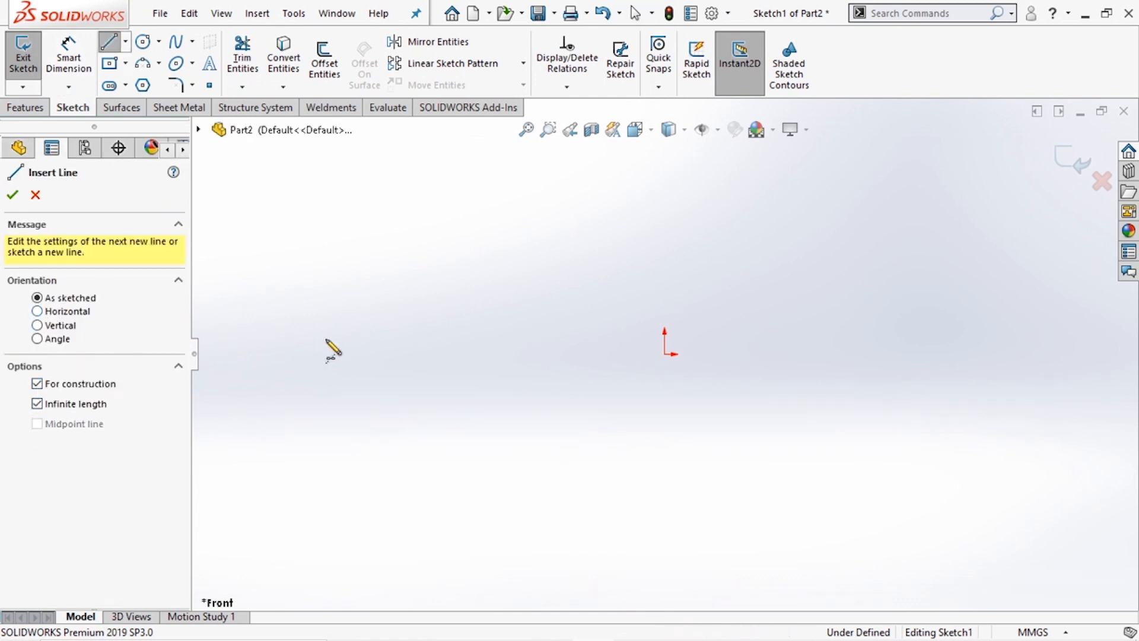
{"action": "left_click", "coordinate": [37, 312]}
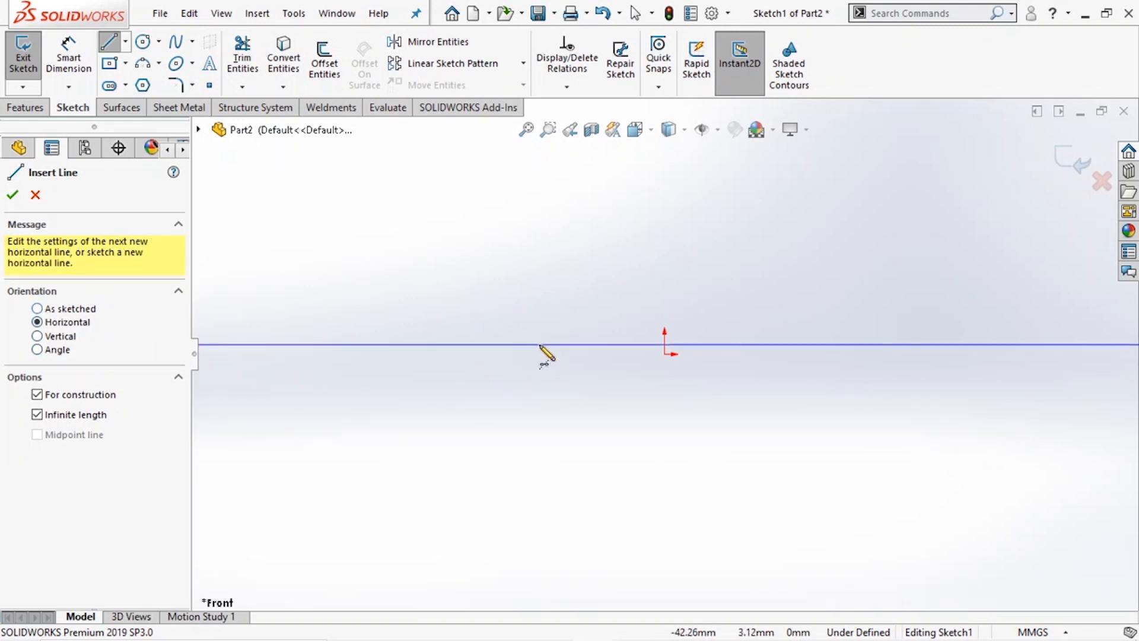
{"action": "left_click", "coordinate": [664, 354]}
{"action": "left_click", "coordinate": [15, 195]}
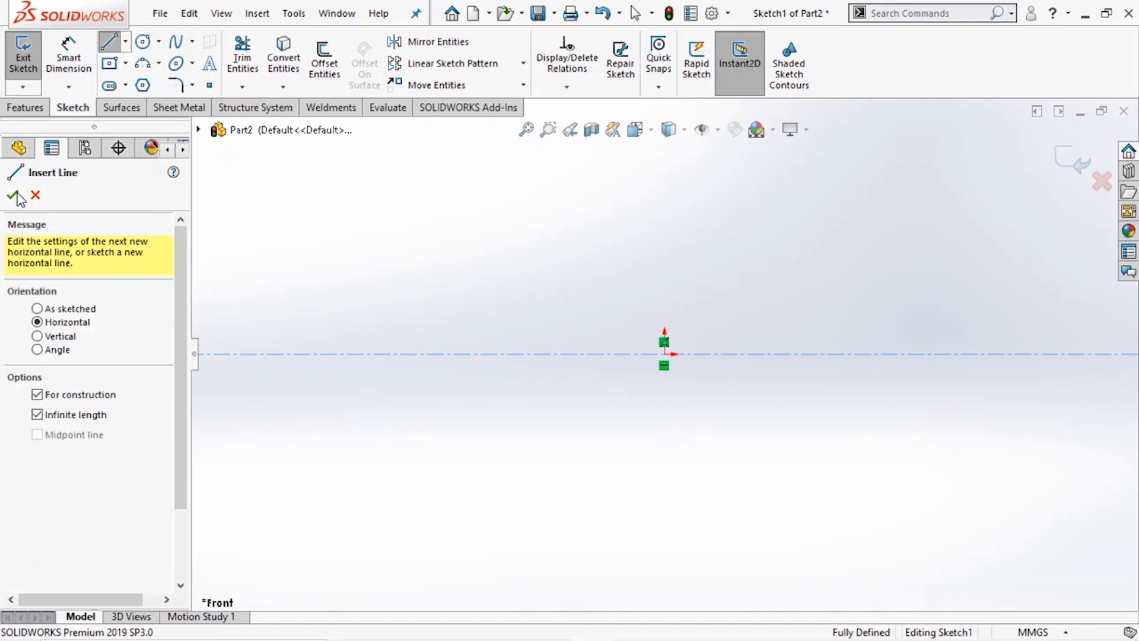
Add an infinite vertical construction line through the origin and finish the line command
{"action": "left_click", "coordinate": [38, 336]}
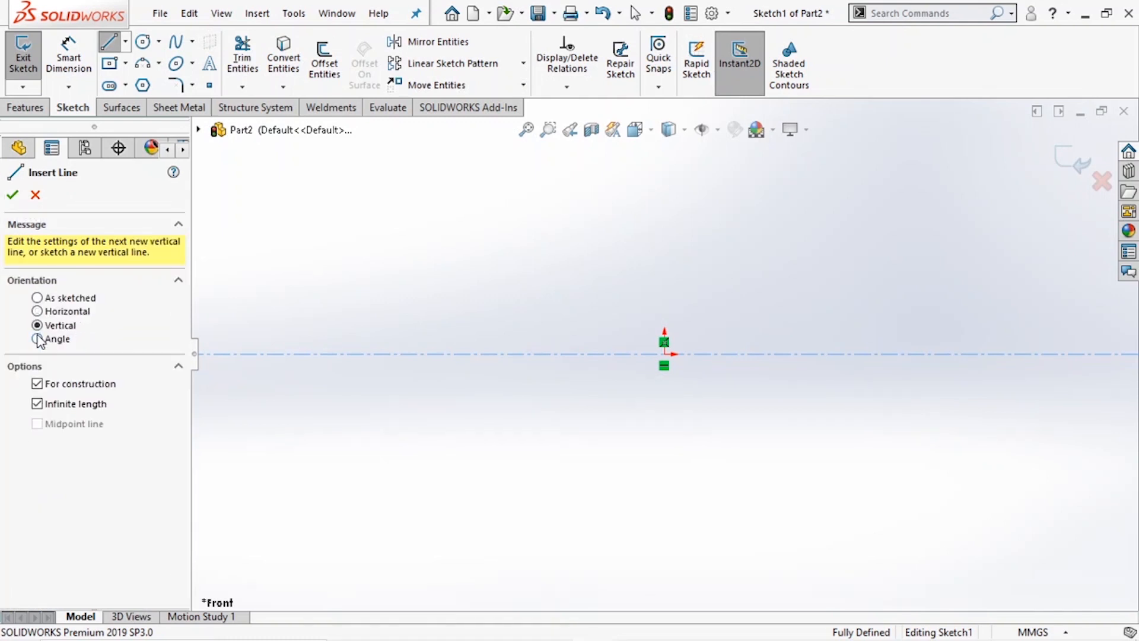
{"action": "left_click", "coordinate": [664, 354]}
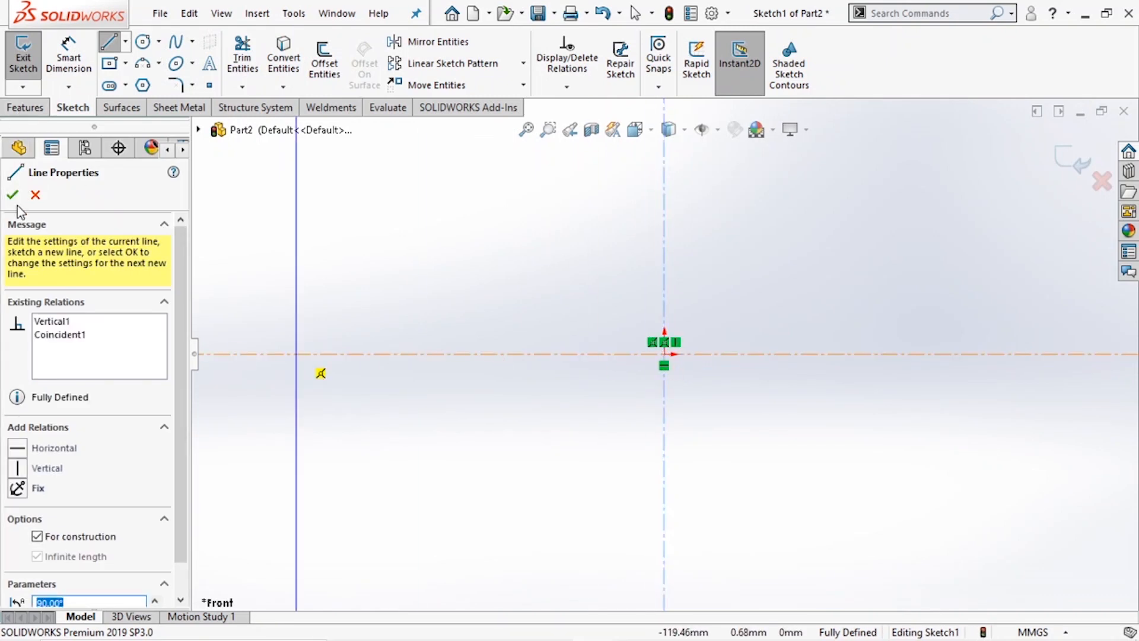
{"action": "left_click", "coordinate": [13, 194]}
{"action": "left_click", "coordinate": [12, 194]}
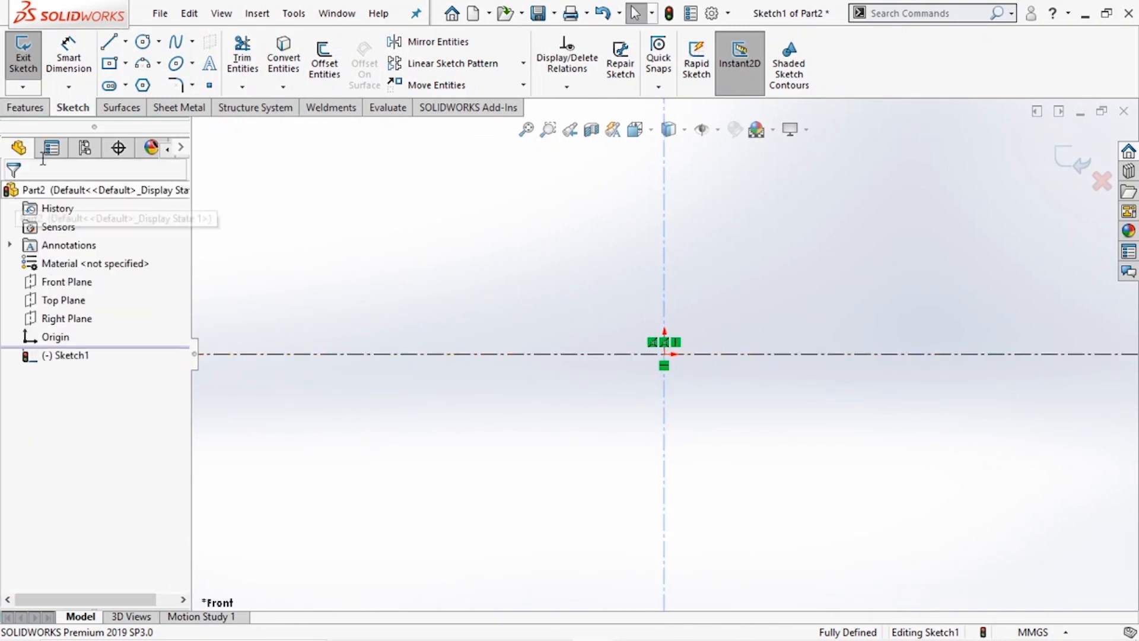
Sketch a solid vertical line upward from the horizontal construction line, about 46 mm to the right of the origin
{"action": "left_click", "coordinate": [108, 42]}
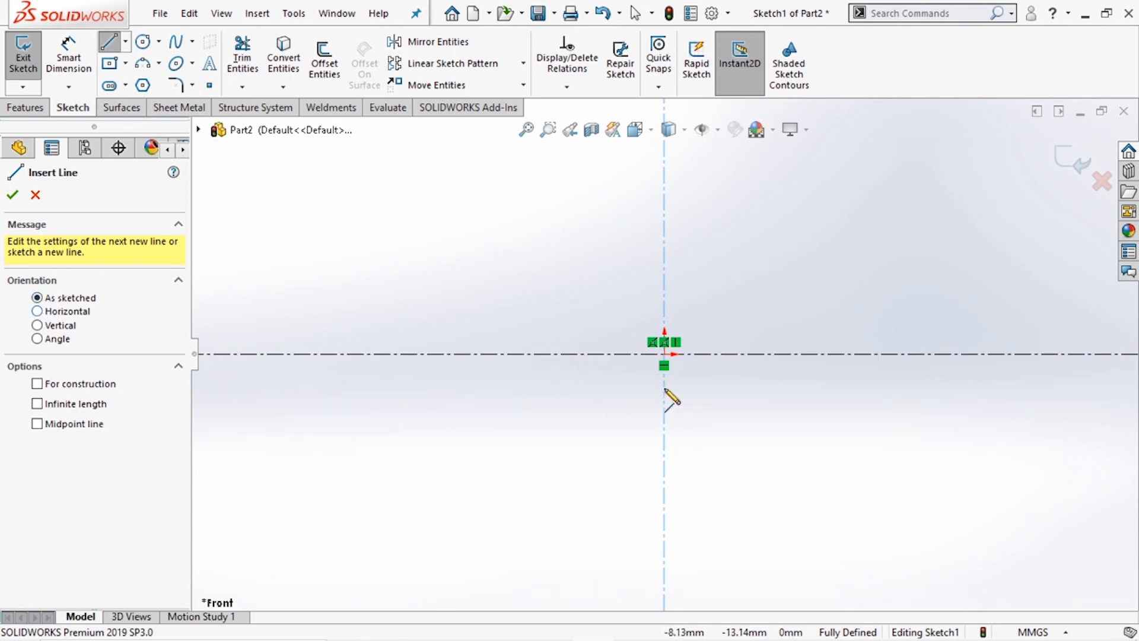
{"action": "left_click", "coordinate": [806, 354]}
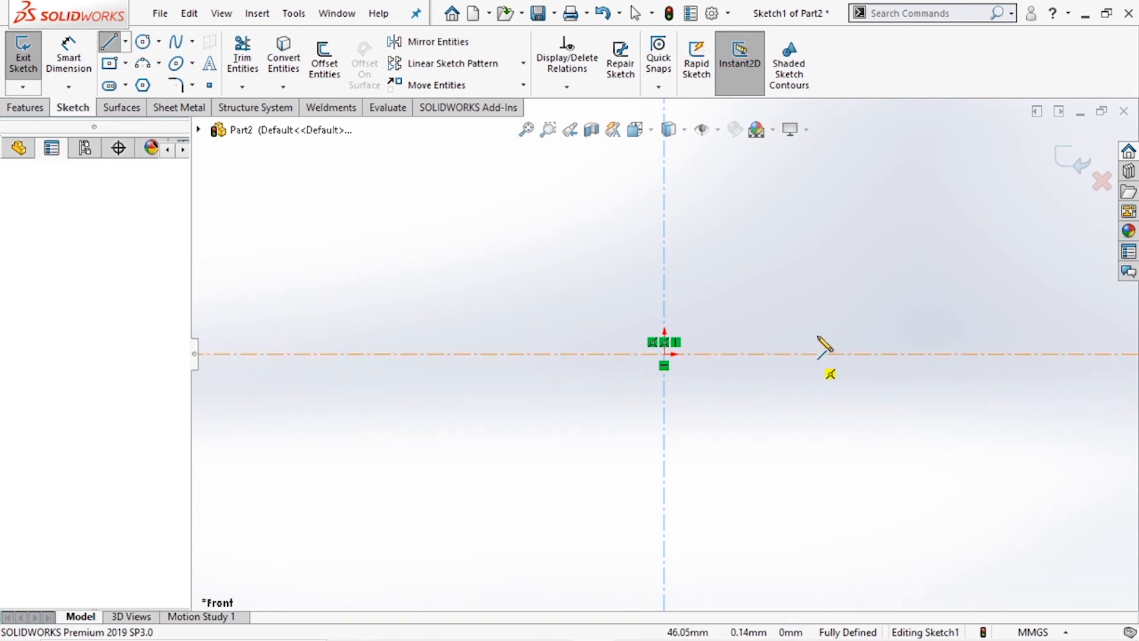
{"action": "left_click", "coordinate": [806, 169]}
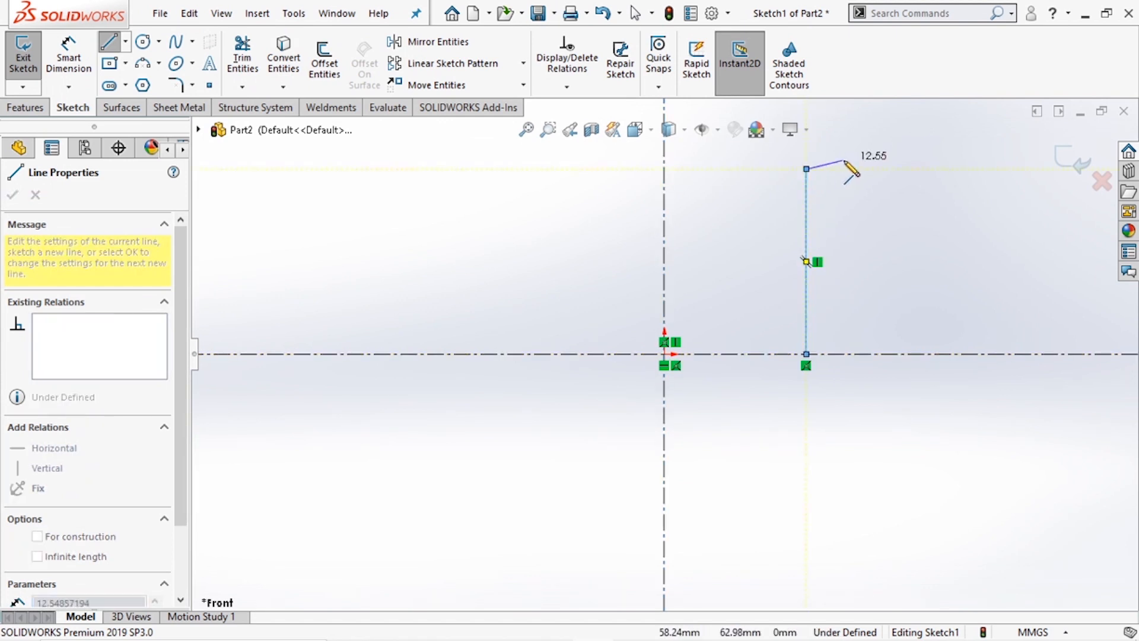
{"action": "key", "text": "Escape"}
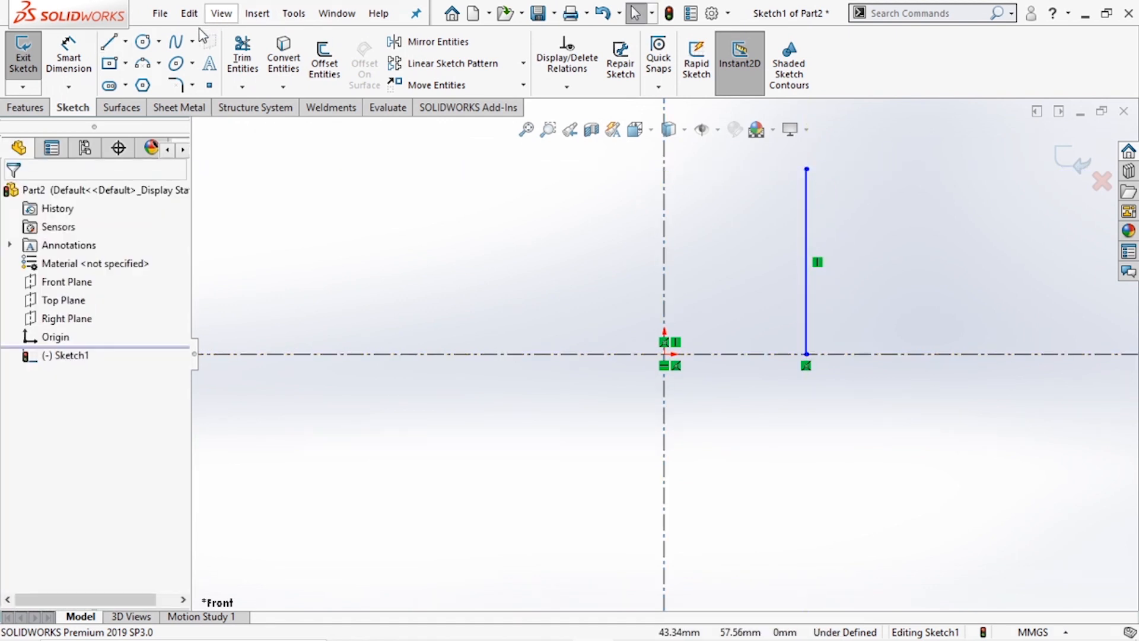
Dimension the distance between the solid vertical line and the origin as 20 mm
{"action": "left_click", "coordinate": [806, 316]}
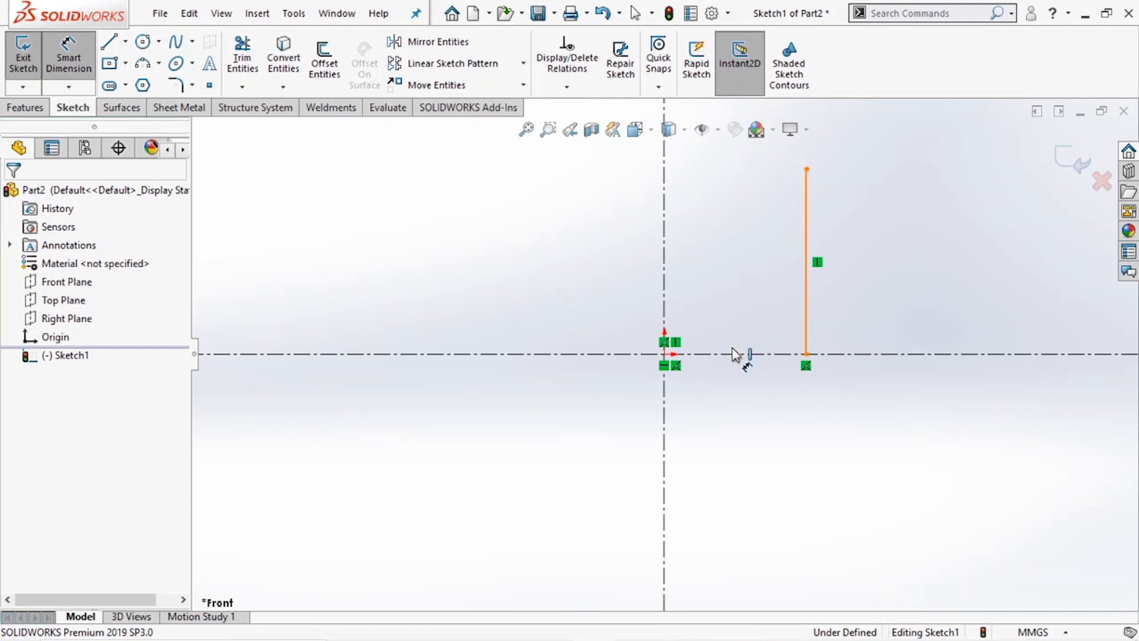
{"action": "left_click", "coordinate": [664, 354]}
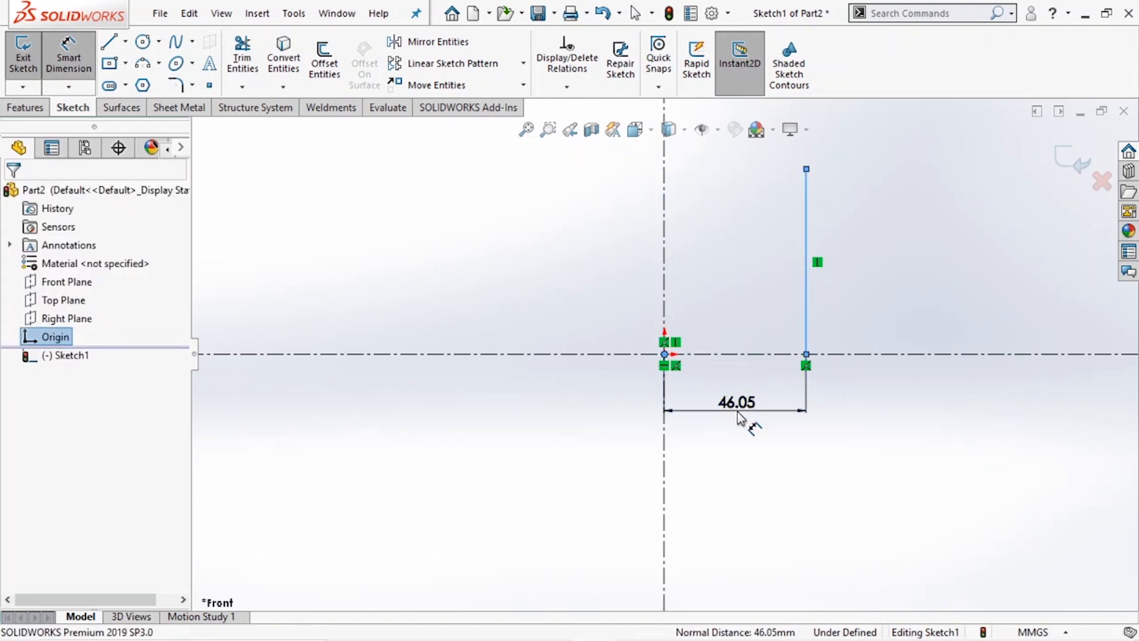
{"action": "left_click", "coordinate": [737, 415]}
{"action": "type", "text": "2"}
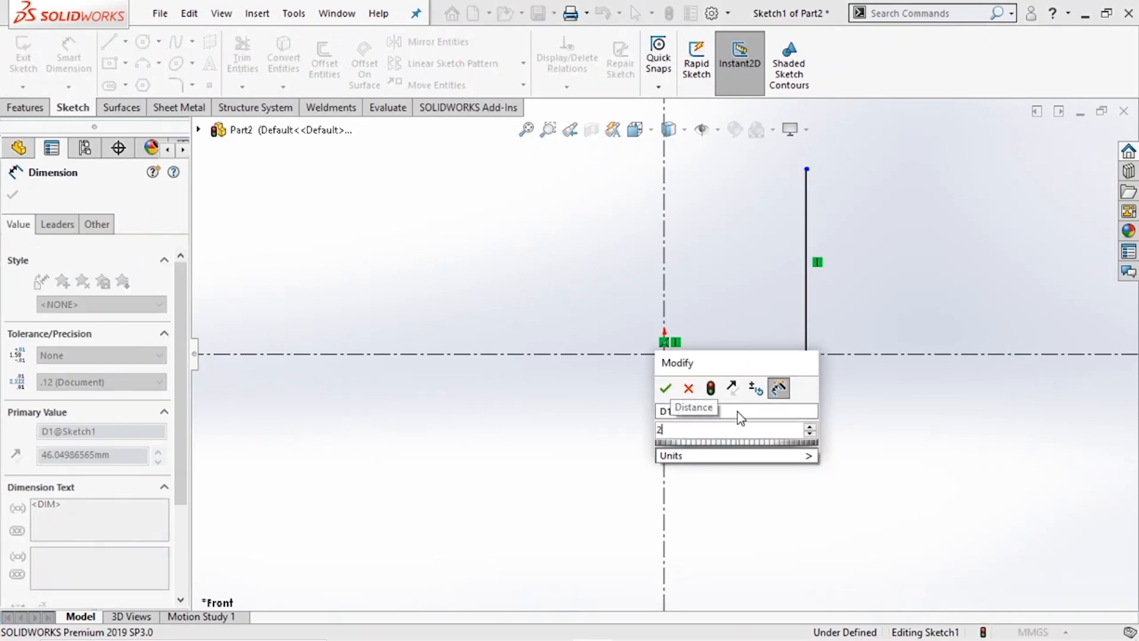
{"action": "key", "text": "BackSpace"}
{"action": "type", "text": "20"}
{"action": "key", "text": "Return"}
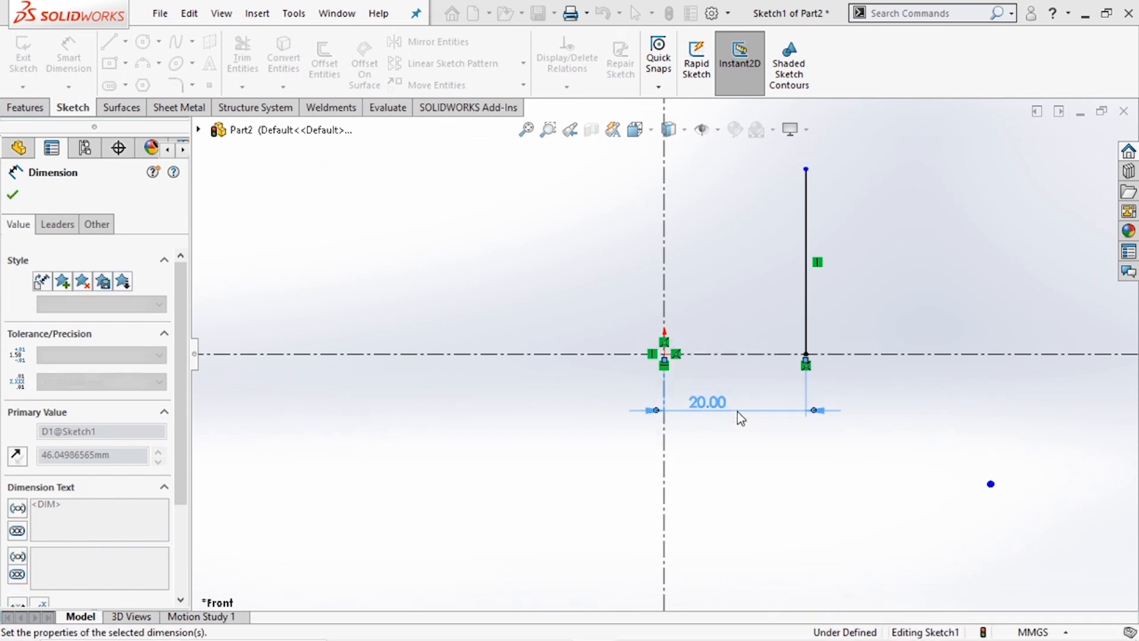
Dimension the vertical distance from the origin to the upper endpoint of the solid line as 120 mm
{"action": "scroll", "coordinate": [834, 162], "scroll_direction": "down", "scroll_amount": 1}
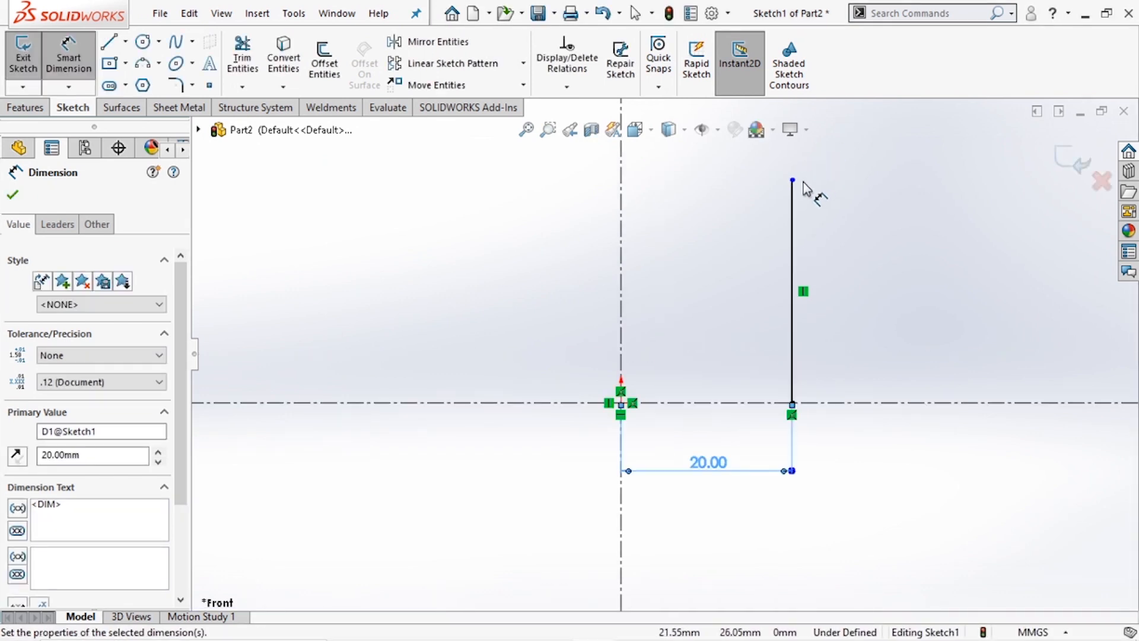
{"action": "left_click", "coordinate": [792, 180]}
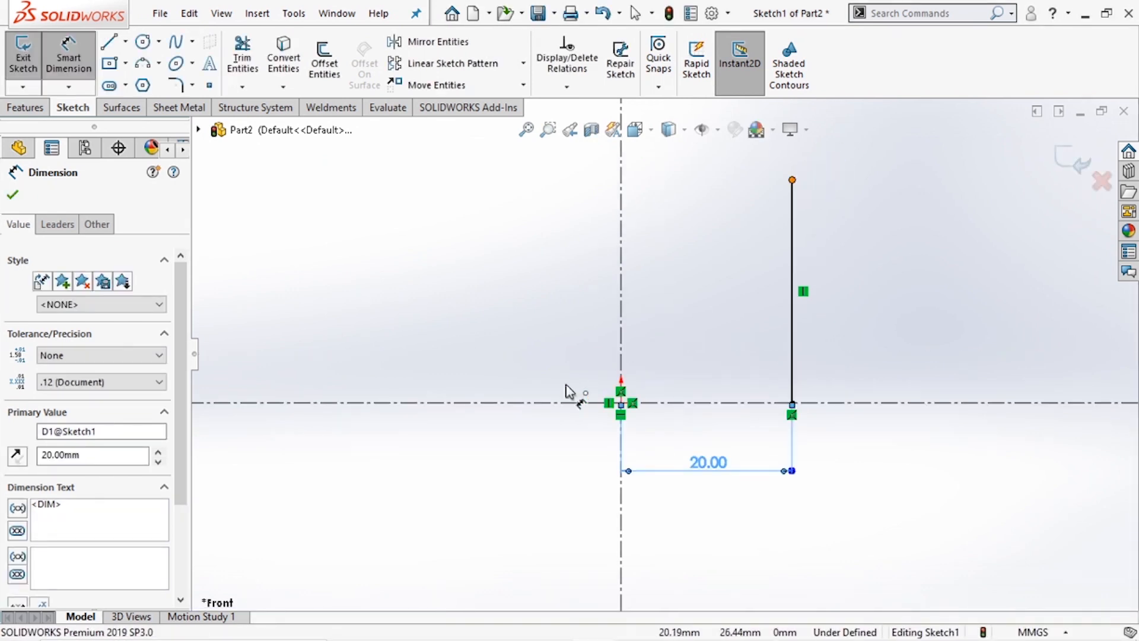
{"action": "left_click", "coordinate": [623, 406]}
{"action": "left_click", "coordinate": [404, 294]}
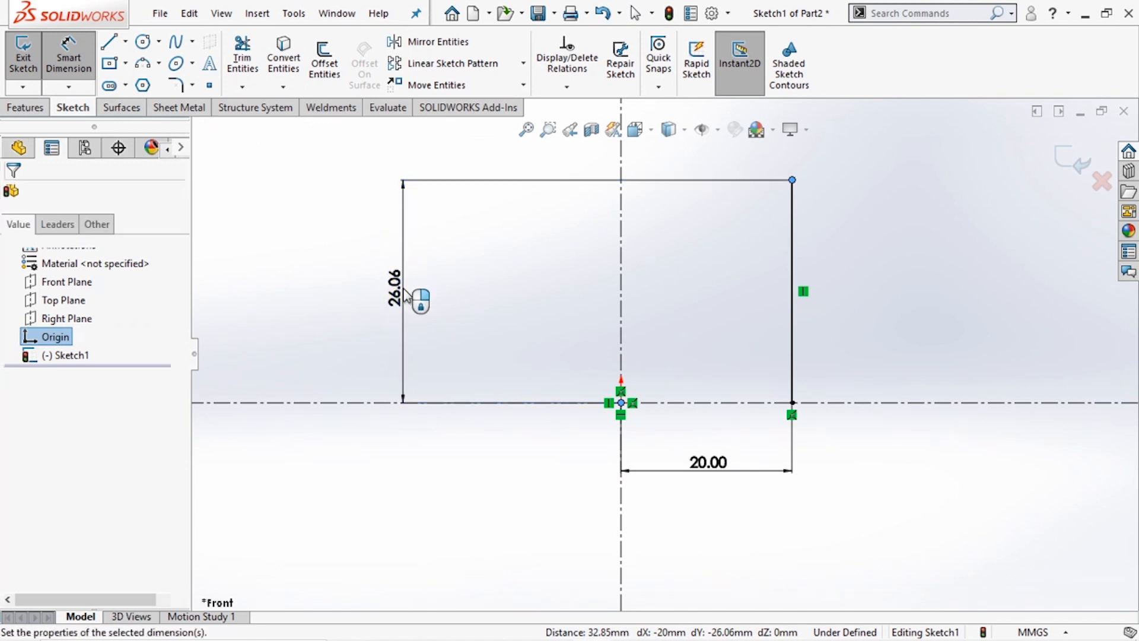
{"action": "type", "text": "120"}
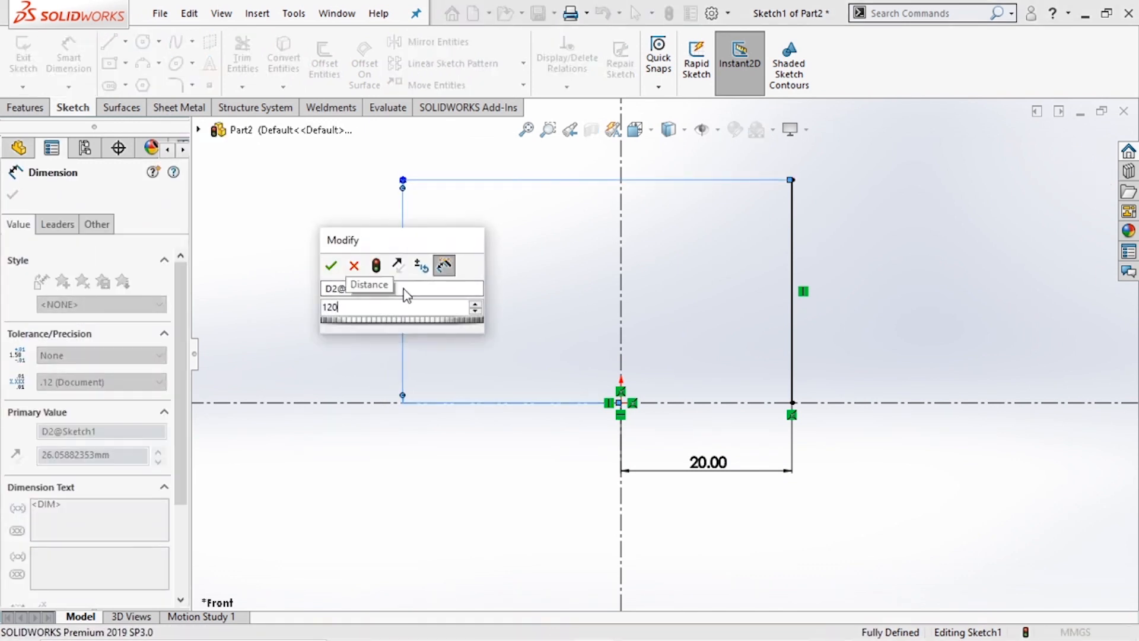
{"action": "key", "text": "Return"}
{"action": "key", "text": "z"}
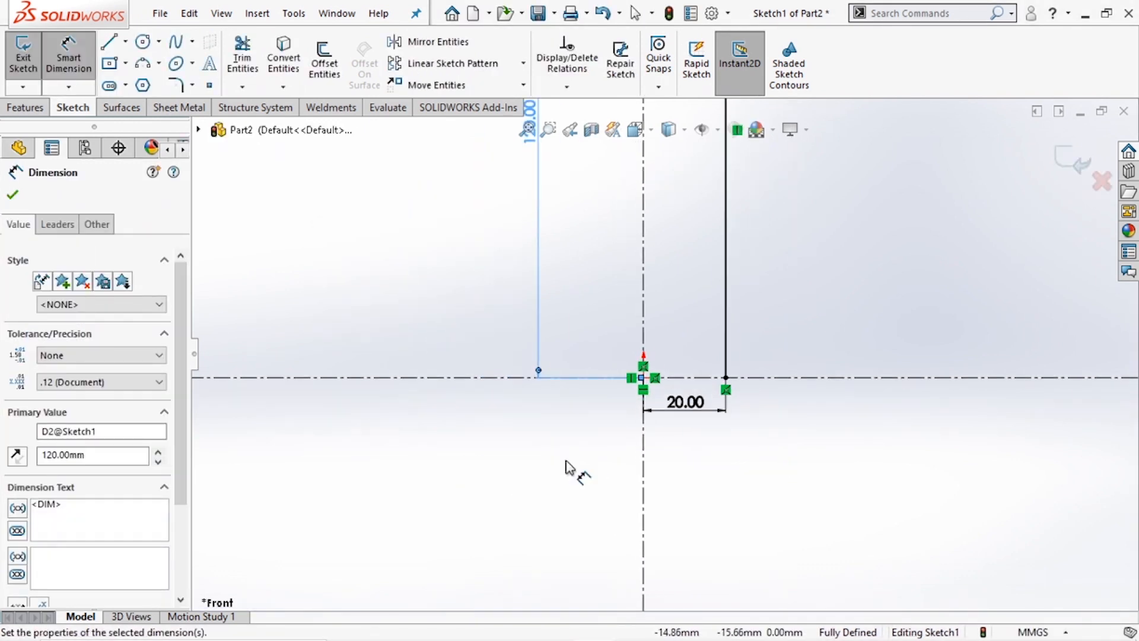
{"action": "scroll", "coordinate": [567, 461], "scroll_direction": "up", "scroll_amount": 2}
{"action": "scroll", "coordinate": [766, 202], "scroll_direction": "up", "scroll_amount": 4}
{"action": "scroll", "coordinate": [704, 211], "scroll_direction": "down", "scroll_amount": 5}
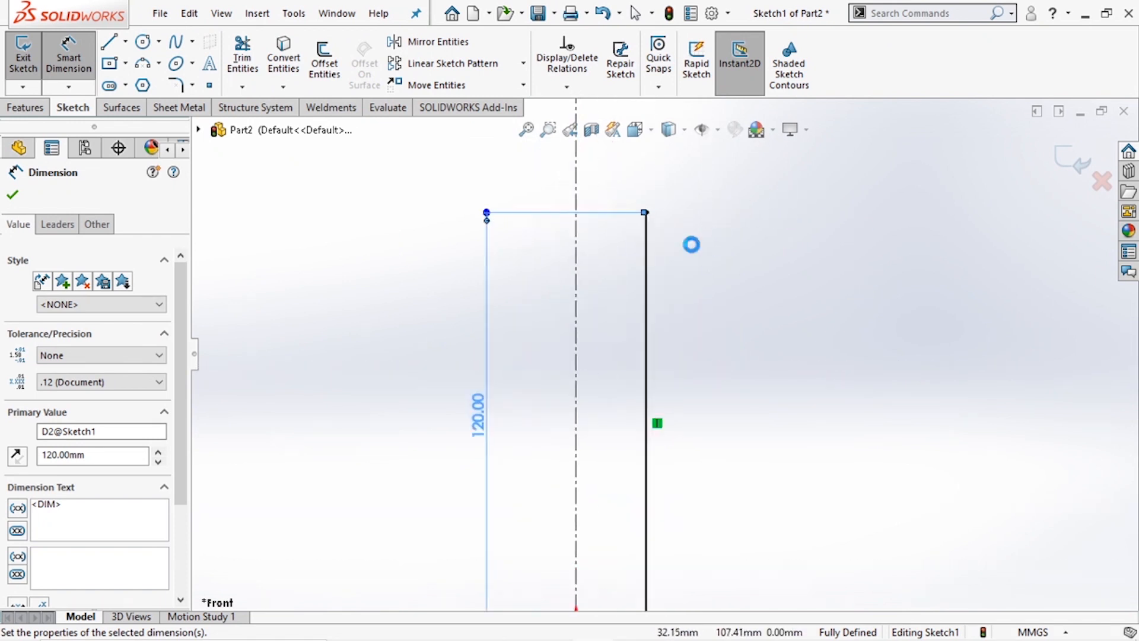
{"action": "scroll", "coordinate": [682, 232], "scroll_direction": "down", "scroll_amount": 2}
{"action": "key", "text": "Escape"}
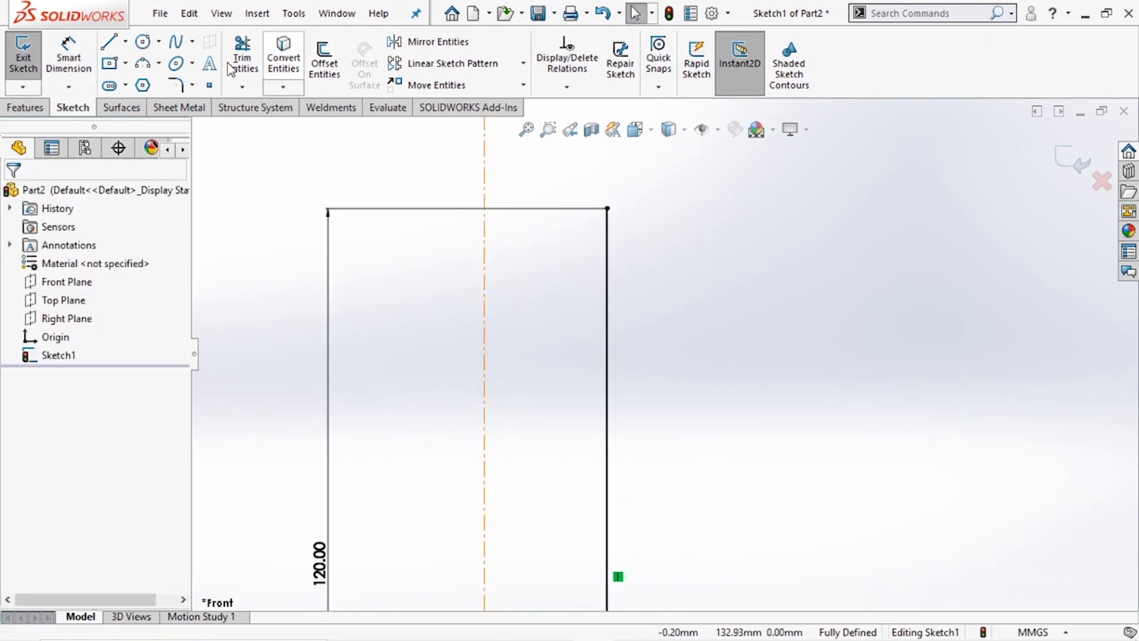
Sketch a short horizontal line about 4.17 mm long outward from the vertical line's upper endpoint
{"action": "left_click", "coordinate": [109, 43]}
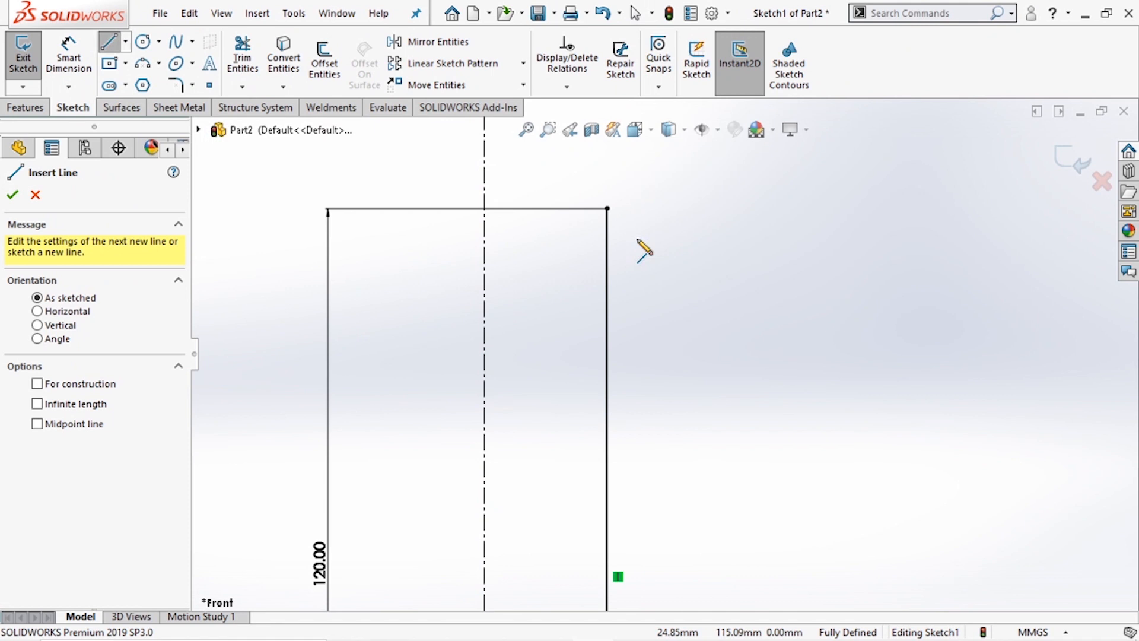
{"action": "left_click", "coordinate": [606, 208]}
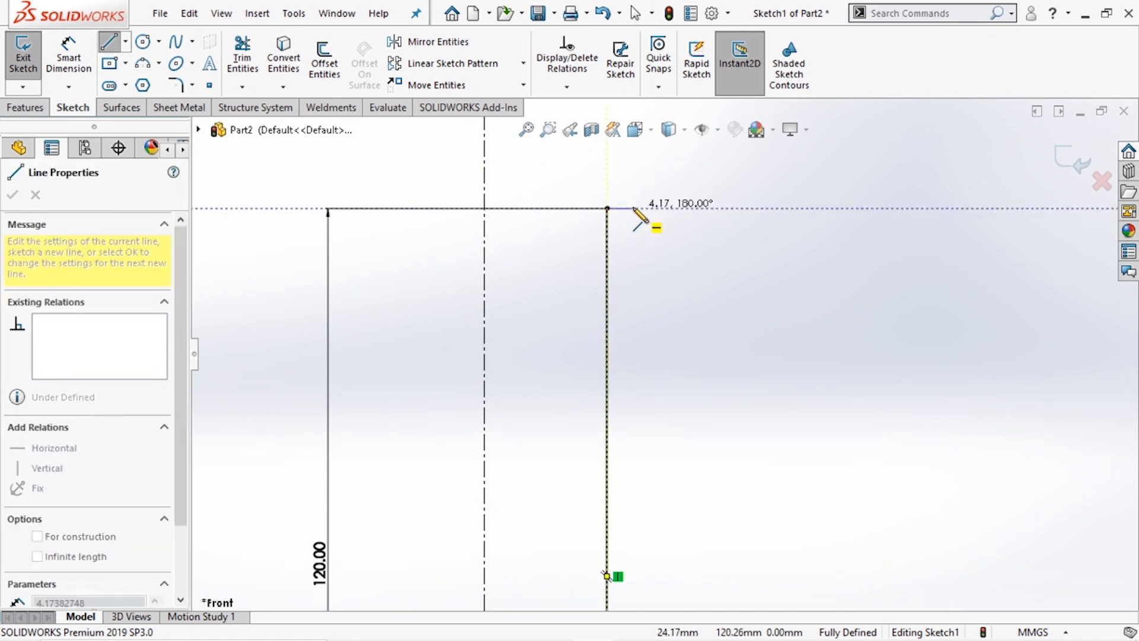
{"action": "left_click", "coordinate": [633, 208]}
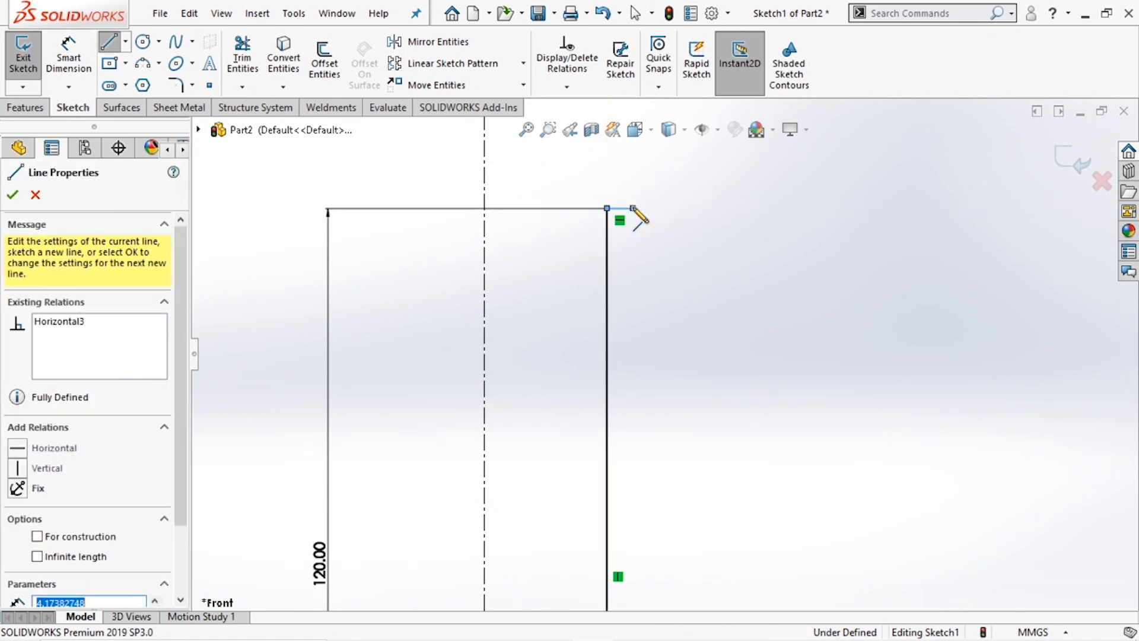
{"action": "key", "text": "Escape"}
{"action": "key", "text": "Escape"}
Dimension the horizontal distance from the vertical centerline to the short line's outer endpoint as 23 mm
{"action": "left_click", "coordinate": [70, 51]}
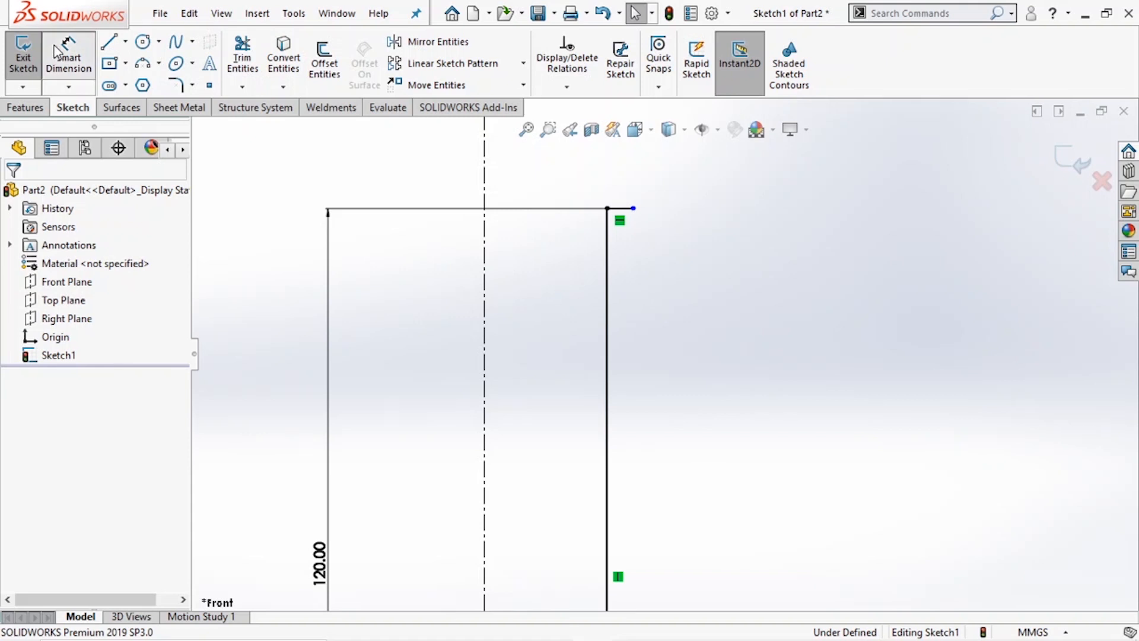
{"action": "left_click", "coordinate": [633, 208]}
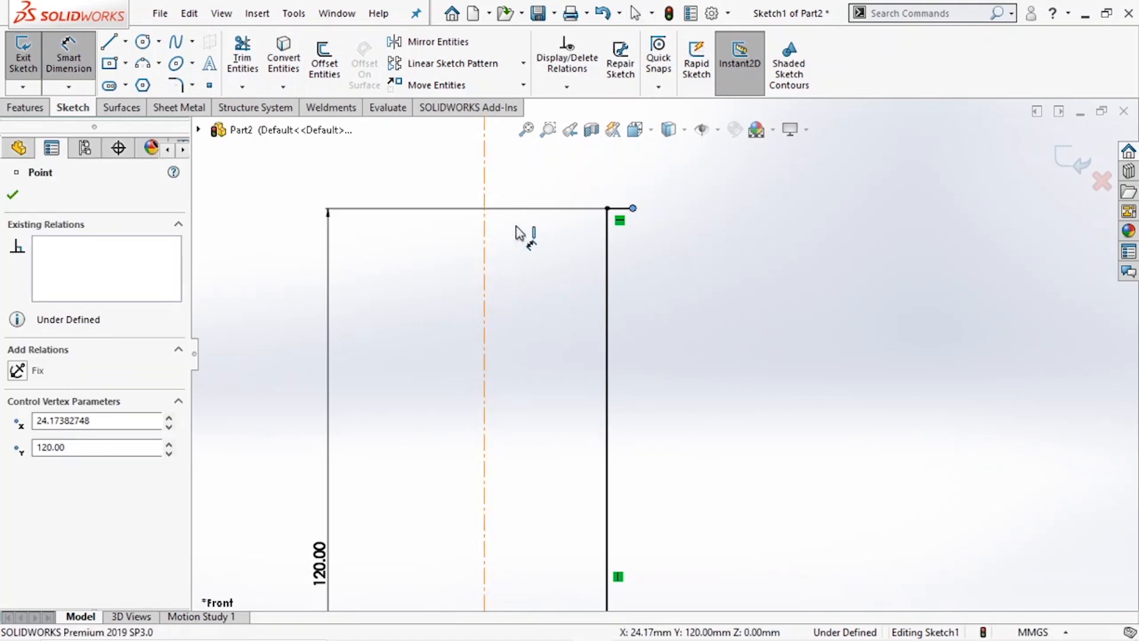
{"action": "left_click", "coordinate": [484, 230]}
{"action": "left_click", "coordinate": [544, 183]}
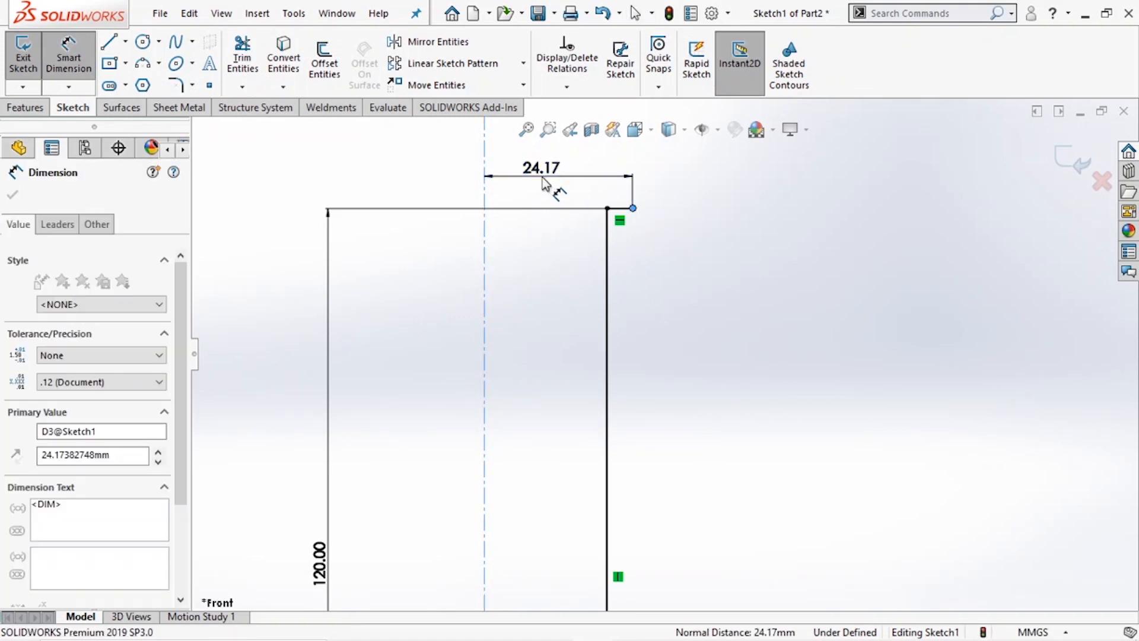
{"action": "scroll", "coordinate": [613, 290], "scroll_direction": "down", "scroll_amount": 2}
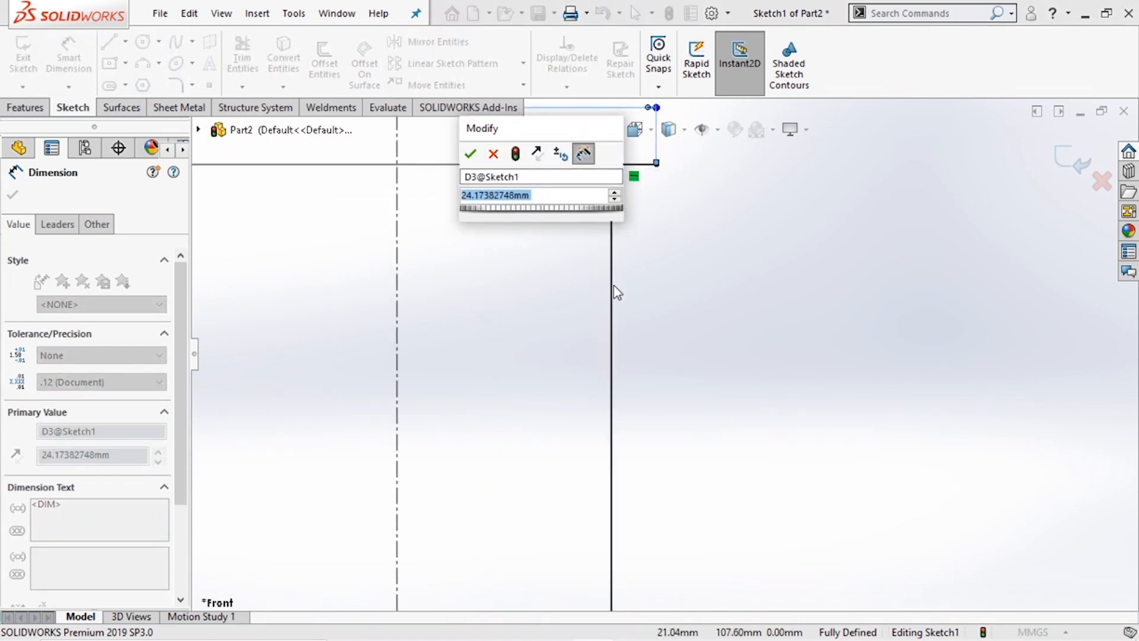
{"action": "scroll", "coordinate": [613, 290], "scroll_direction": "up", "scroll_amount": 5}
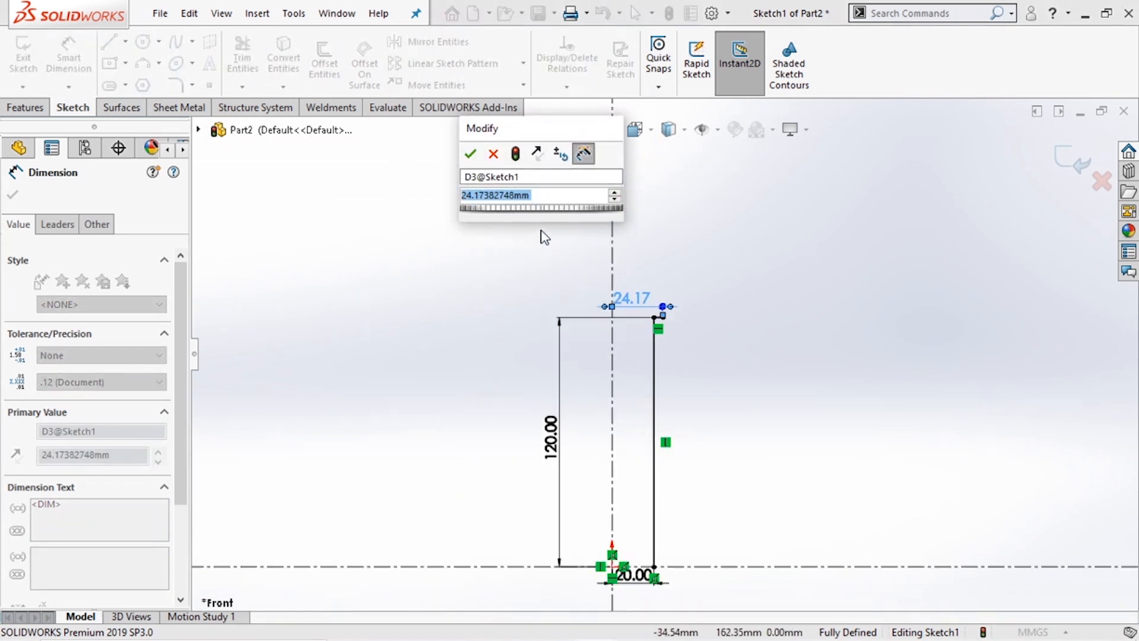
{"action": "type", "text": "23"}
{"action": "left_click", "coordinate": [470, 154]}
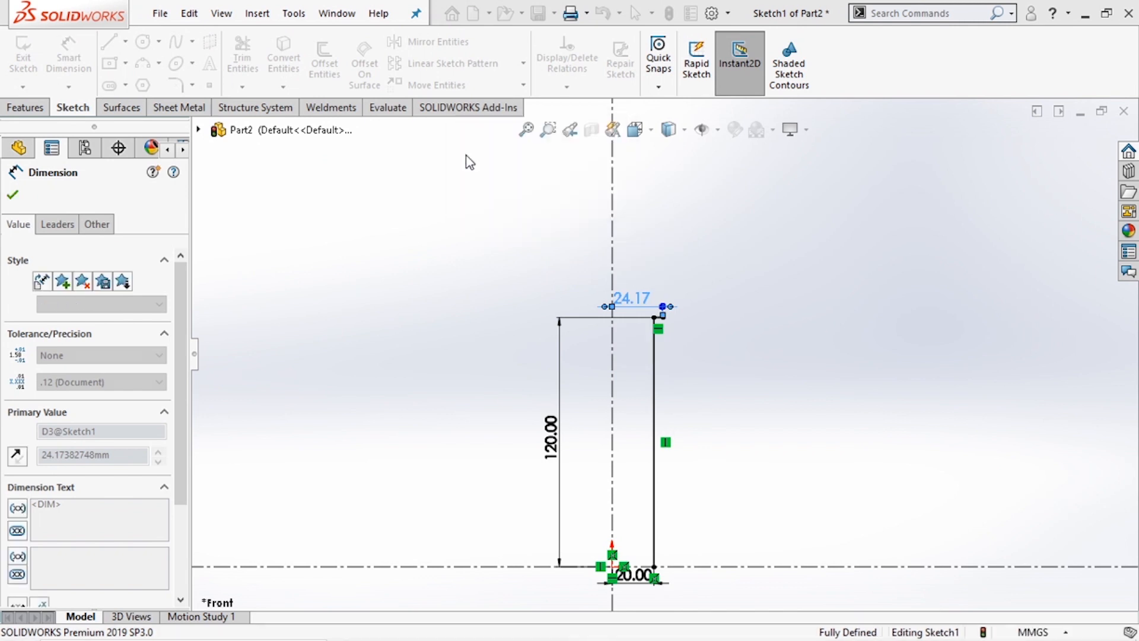
{"action": "scroll", "coordinate": [687, 340], "scroll_direction": "down", "scroll_amount": 5}
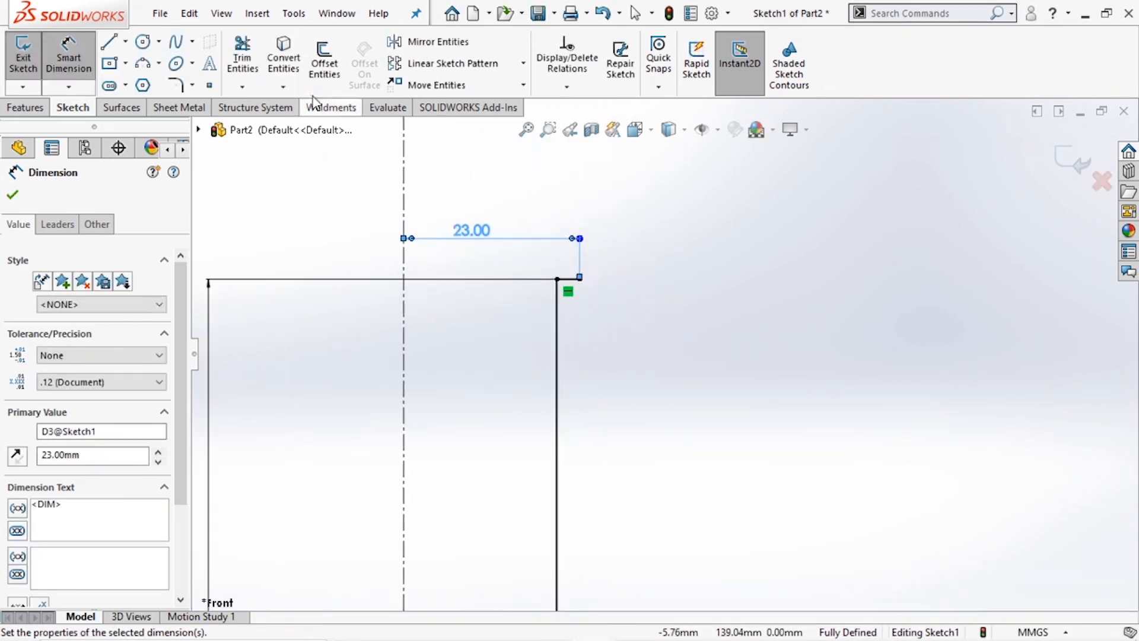
Sketch a diagonal line about 2.41 mm long, running down and inward from the short horizontal line's outer endpoint
{"action": "left_click", "coordinate": [120, 42]}
{"action": "scroll", "coordinate": [571, 369], "scroll_direction": "down", "scroll_amount": 4}
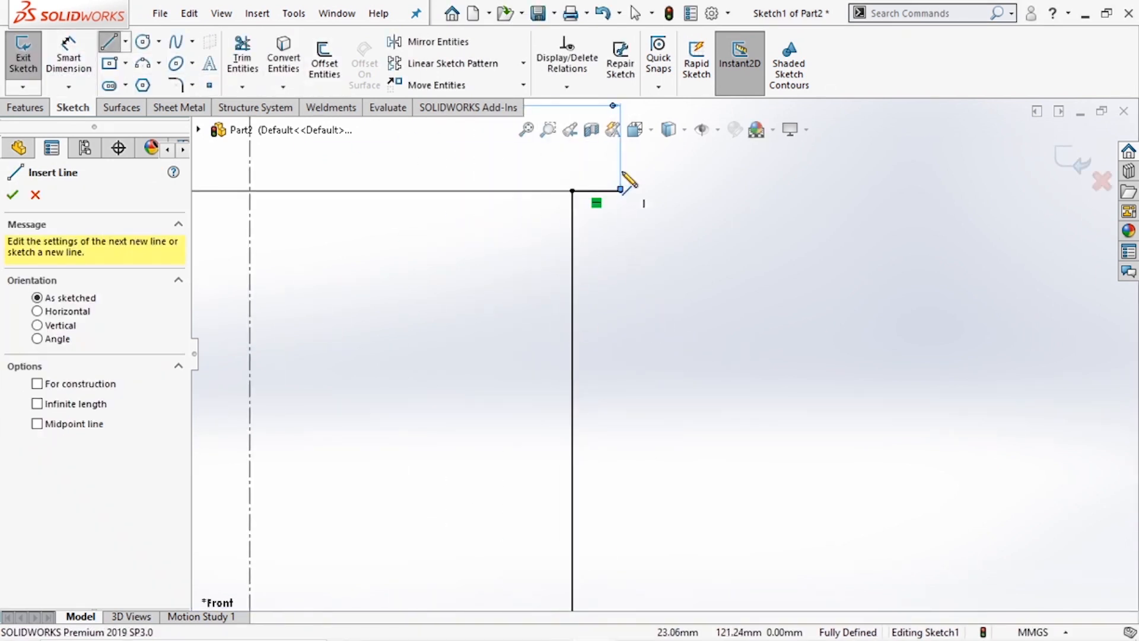
{"action": "scroll", "coordinate": [624, 201], "scroll_direction": "down", "scroll_amount": 3}
{"action": "left_click", "coordinate": [629, 249]}
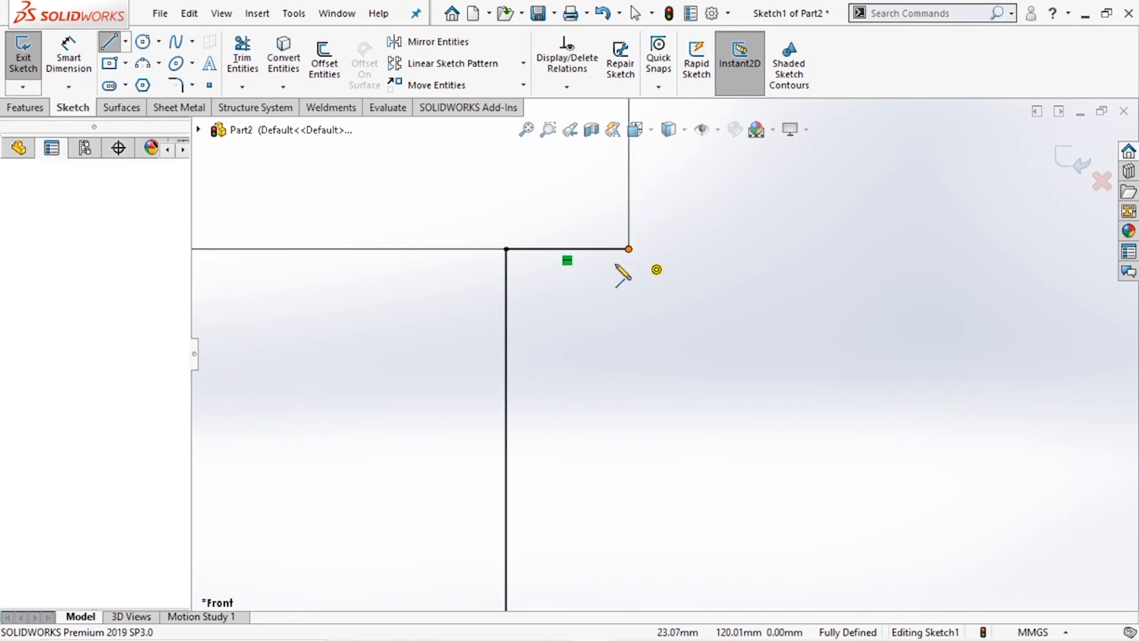
{"action": "left_click", "coordinate": [552, 311]}
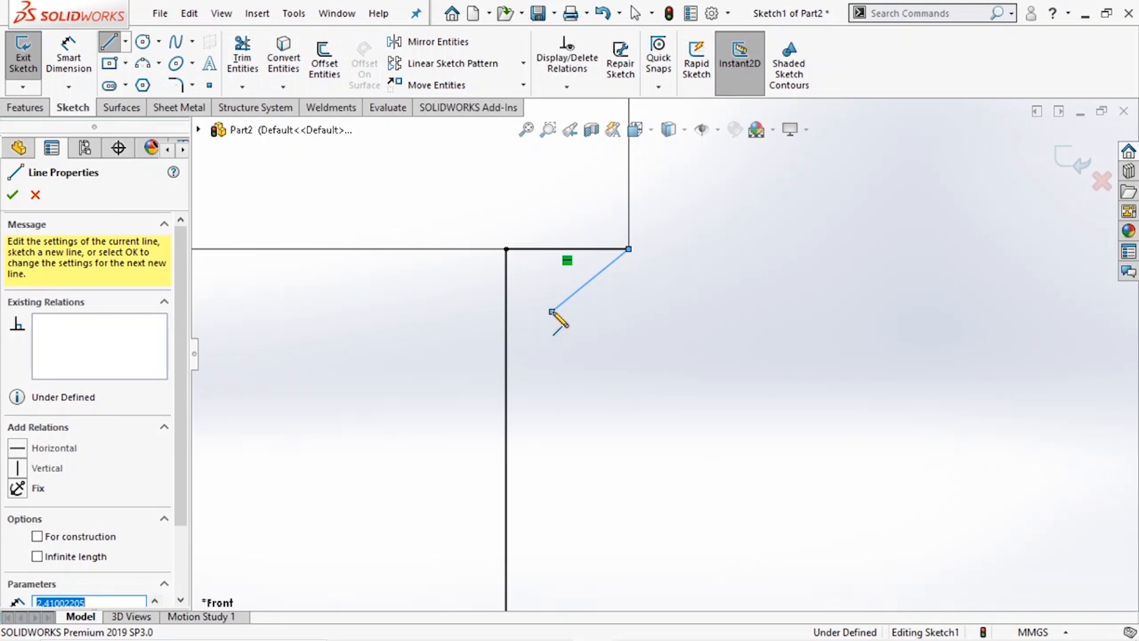
{"action": "key", "text": "Escape"}
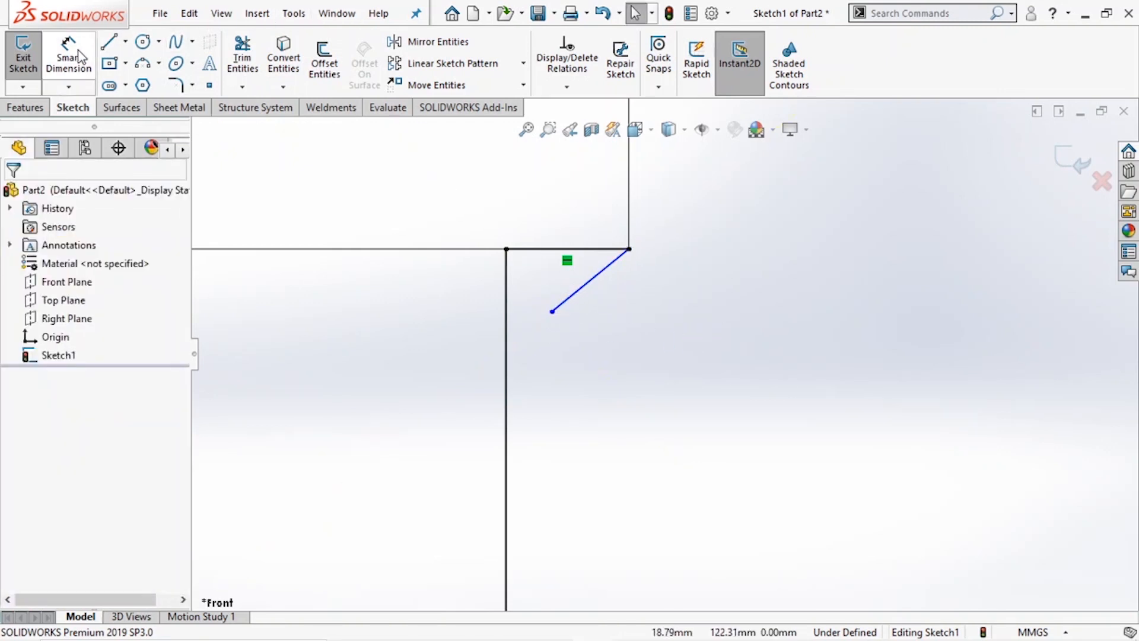
Dimension the angle between the diagonal line and the short horizontal line as 45 degrees
{"action": "left_click", "coordinate": [77, 49]}
{"action": "left_click", "coordinate": [600, 270]}
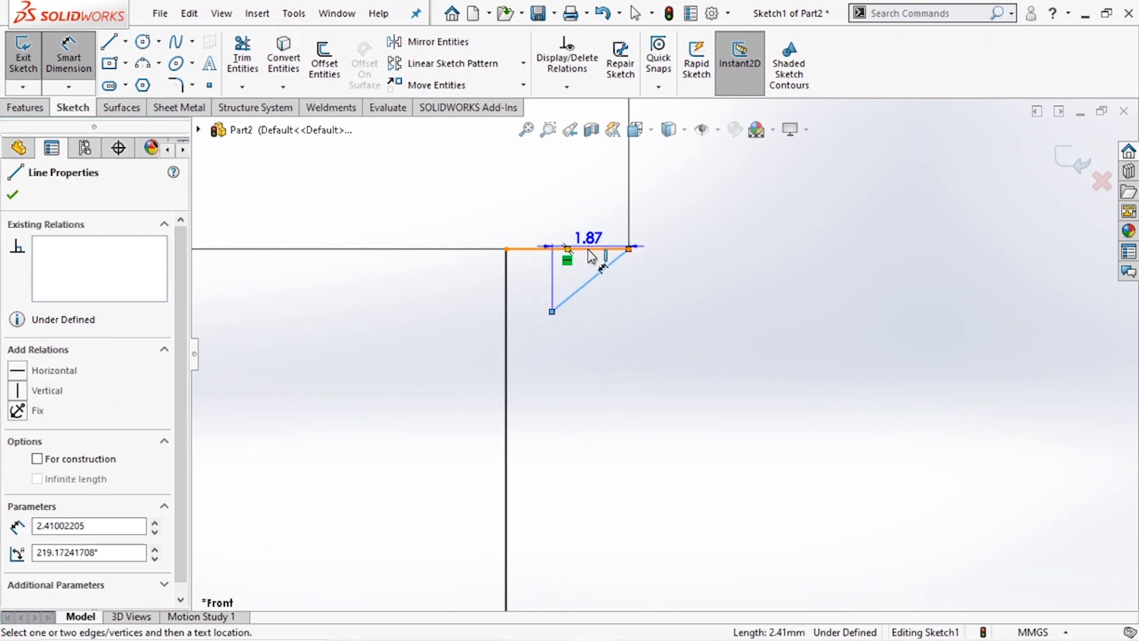
{"action": "left_click", "coordinate": [589, 249]}
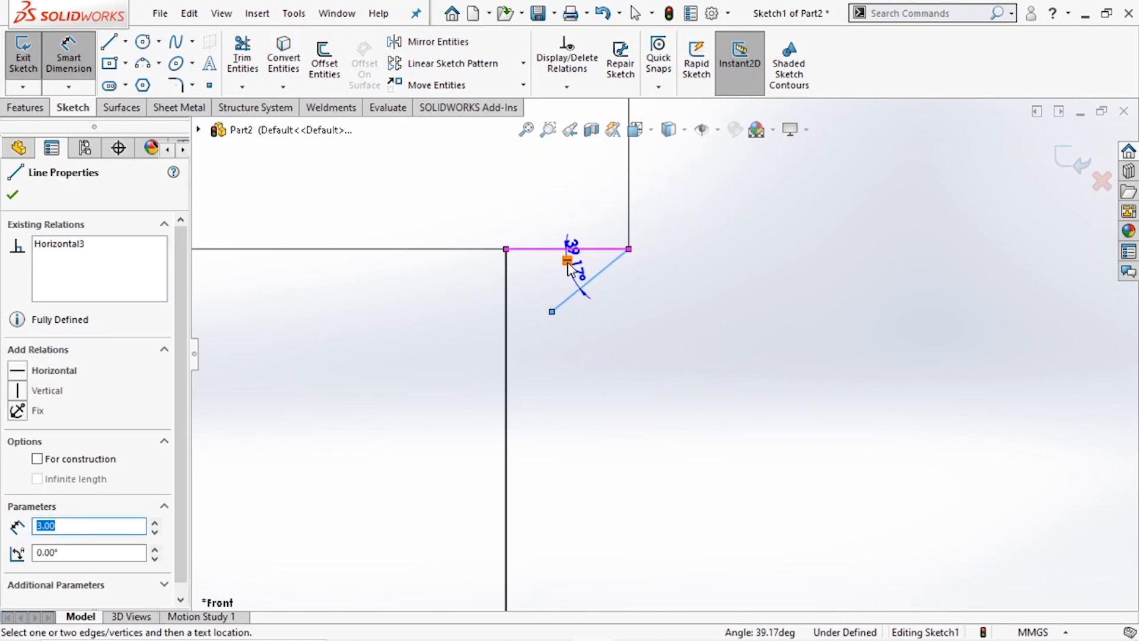
{"action": "left_click", "coordinate": [553, 286]}
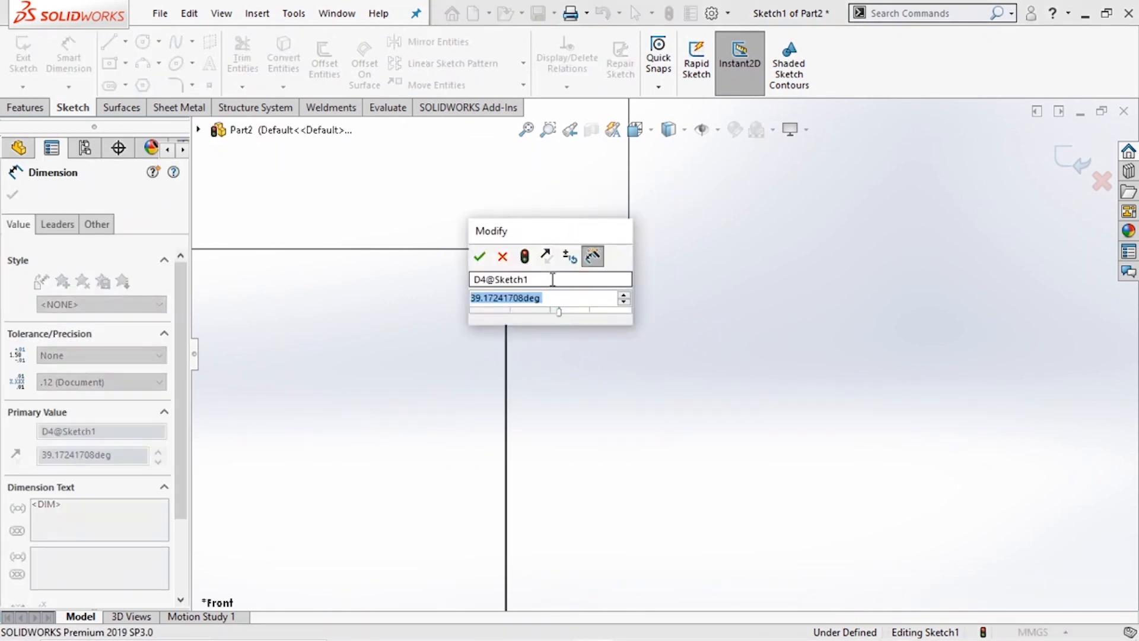
{"action": "type", "text": "45"}
{"action": "key", "text": "Return"}
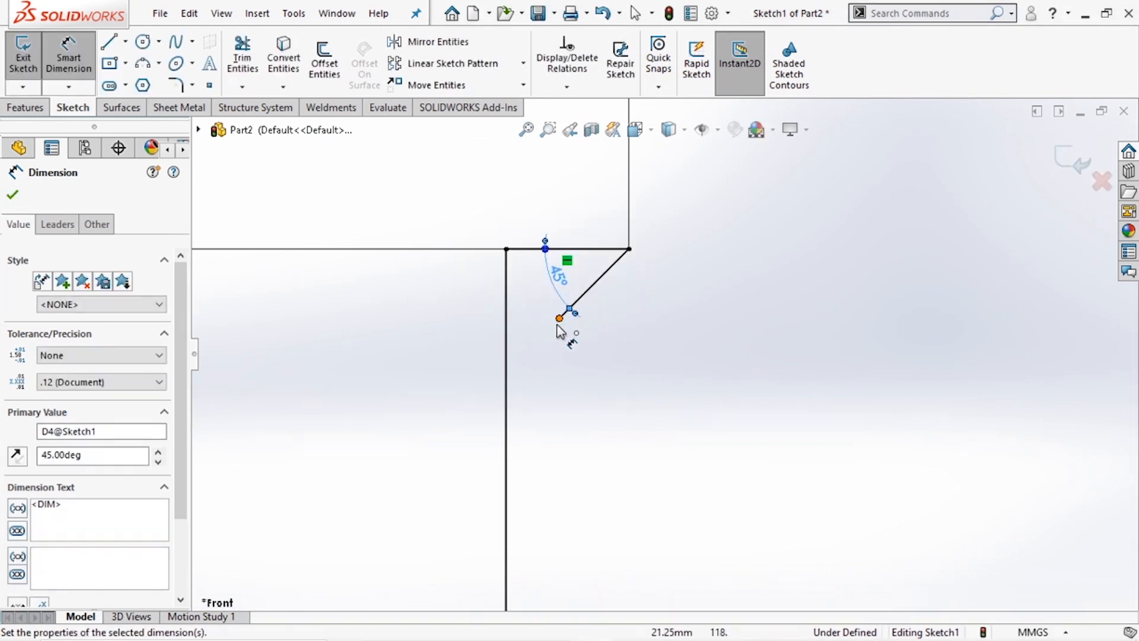
{"action": "scroll", "coordinate": [580, 240], "scroll_direction": "up", "scroll_amount": 3}
{"action": "scroll", "coordinate": [611, 334], "scroll_direction": "up", "scroll_amount": 5}
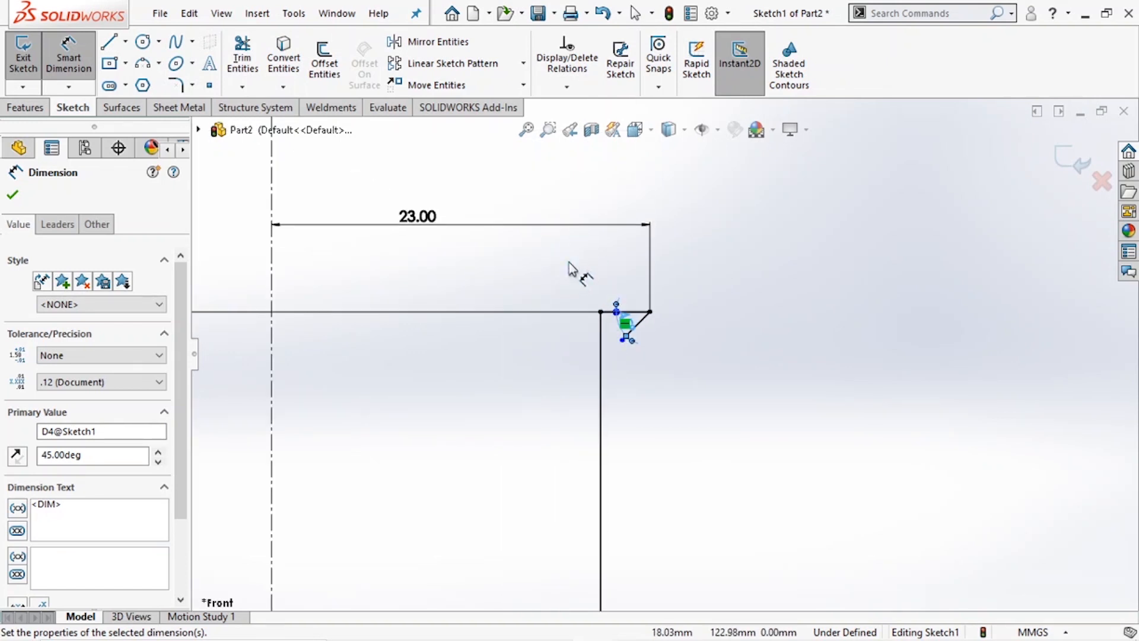
{"action": "scroll", "coordinate": [653, 368], "scroll_direction": "down", "scroll_amount": 5}
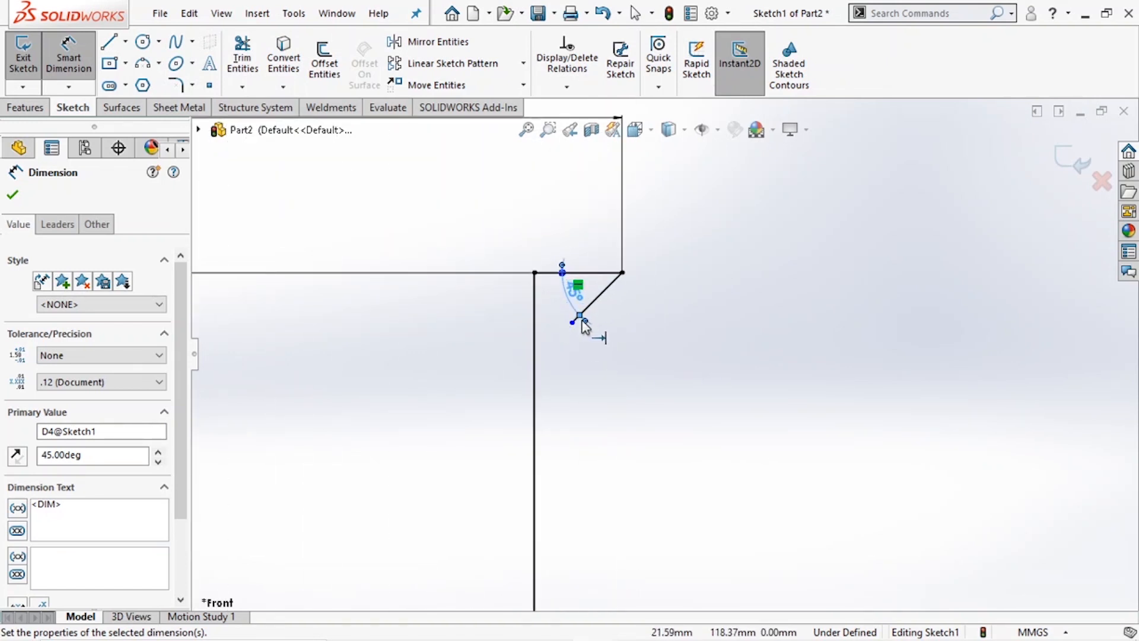
{"action": "key", "text": "Escape"}
{"action": "scroll", "coordinate": [668, 287], "scroll_direction": "up", "scroll_amount": 5}
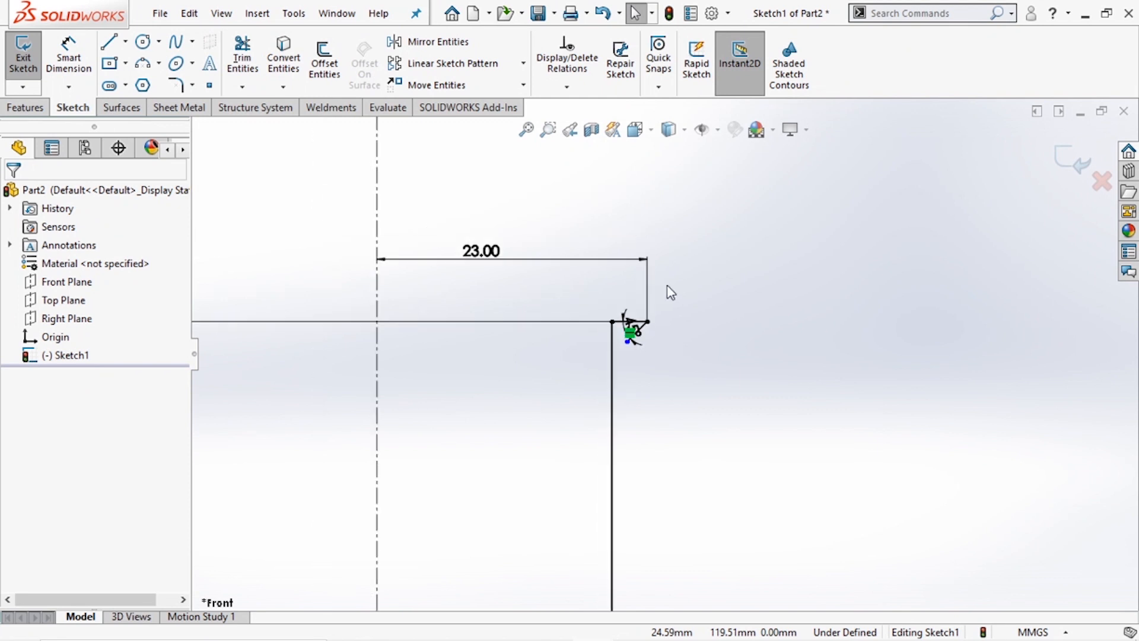
{"action": "scroll", "coordinate": [658, 343], "scroll_direction": "up", "scroll_amount": 5}
{"action": "scroll", "coordinate": [714, 511], "scroll_direction": "down", "scroll_amount": 3}
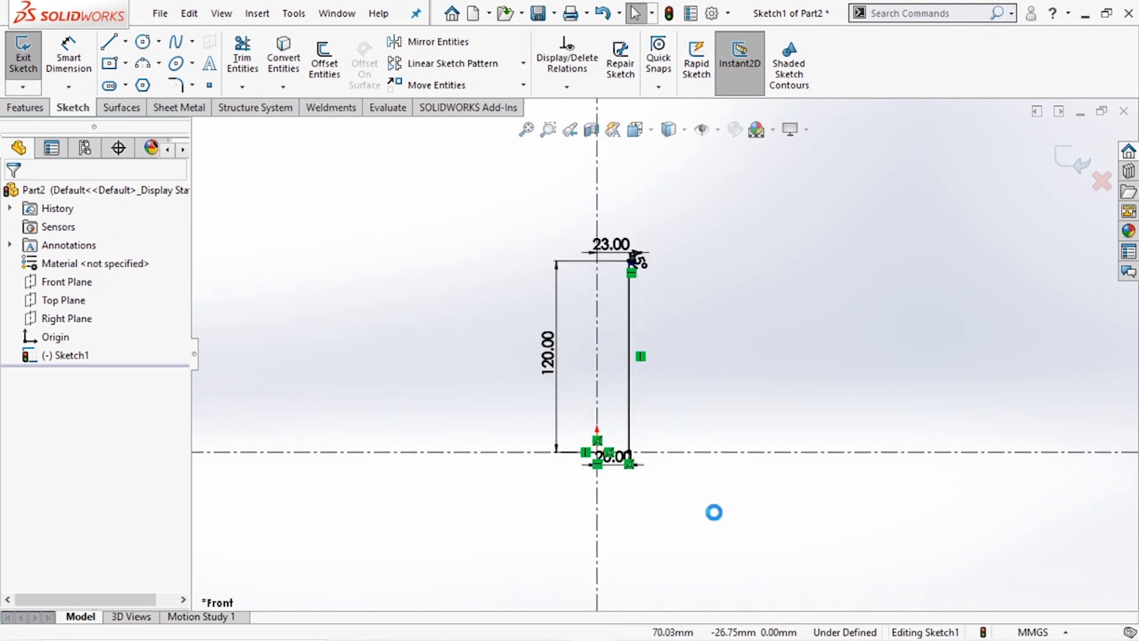
{"action": "scroll", "coordinate": [626, 454], "scroll_direction": "down", "scroll_amount": 3}
{"action": "scroll", "coordinate": [782, 498], "scroll_direction": "down", "scroll_amount": 3}
{"action": "scroll", "coordinate": [666, 468], "scroll_direction": "up", "scroll_amount": 6}
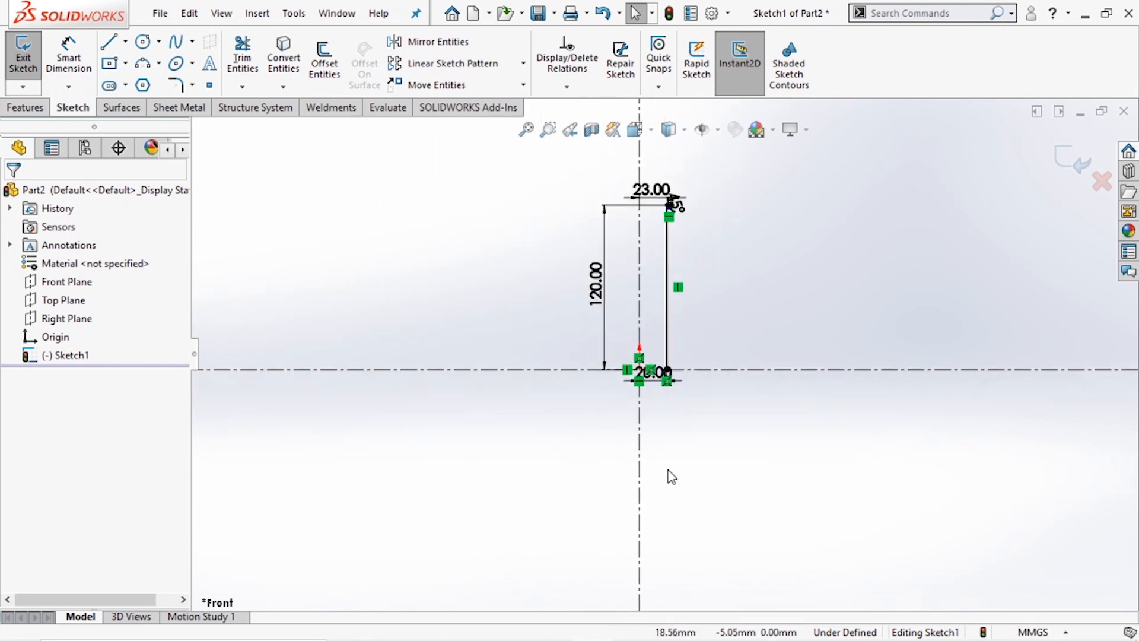
Dimension the horizontal distance between the diagonal line's lower endpoint and the short line's outer endpoint as 3 mm
{"action": "scroll", "coordinate": [699, 211], "scroll_direction": "down", "scroll_amount": 3}
{"action": "scroll", "coordinate": [605, 215], "scroll_direction": "down", "scroll_amount": 5}
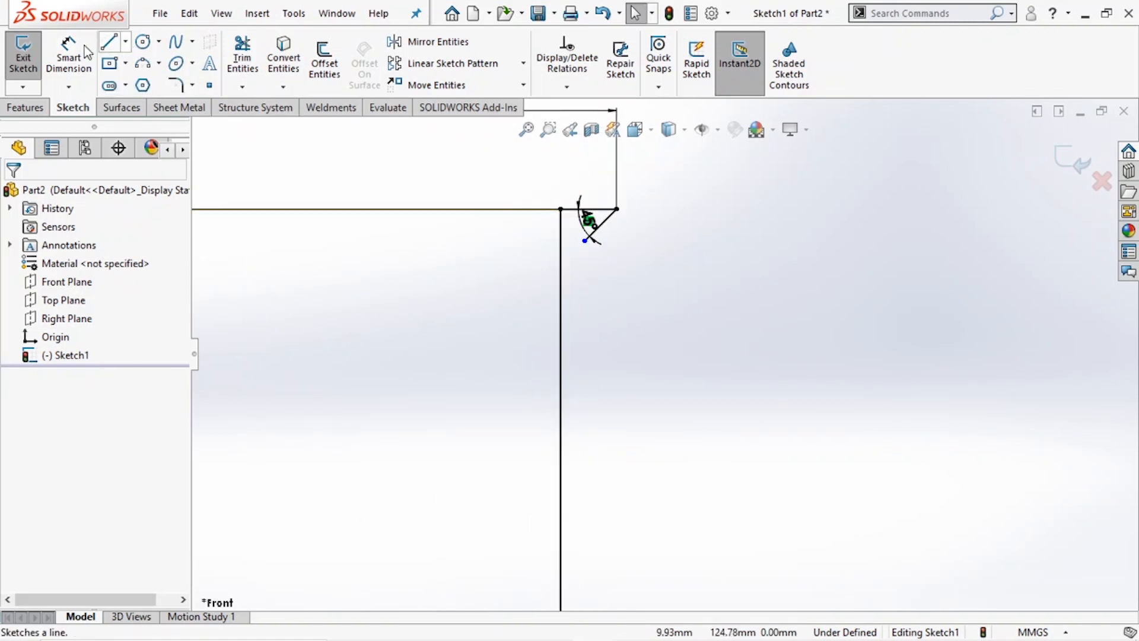
{"action": "left_click", "coordinate": [69, 57]}
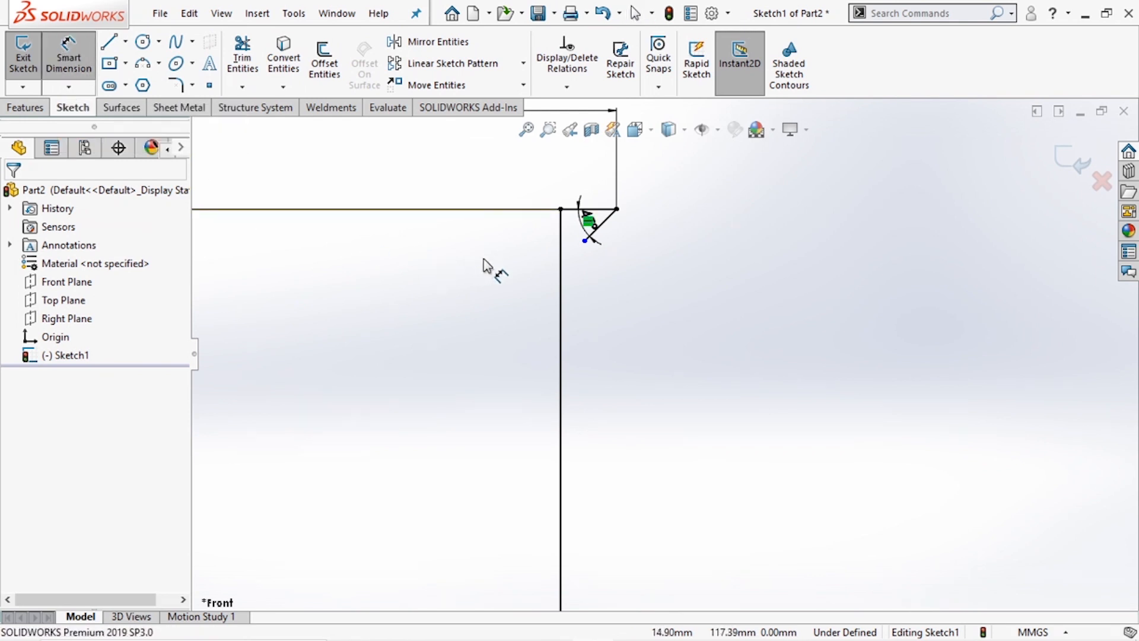
{"action": "left_click", "coordinate": [584, 240]}
{"action": "scroll", "coordinate": [595, 273], "scroll_direction": "up", "scroll_amount": 4}
{"action": "scroll", "coordinate": [639, 274], "scroll_direction": "down", "scroll_amount": 9}
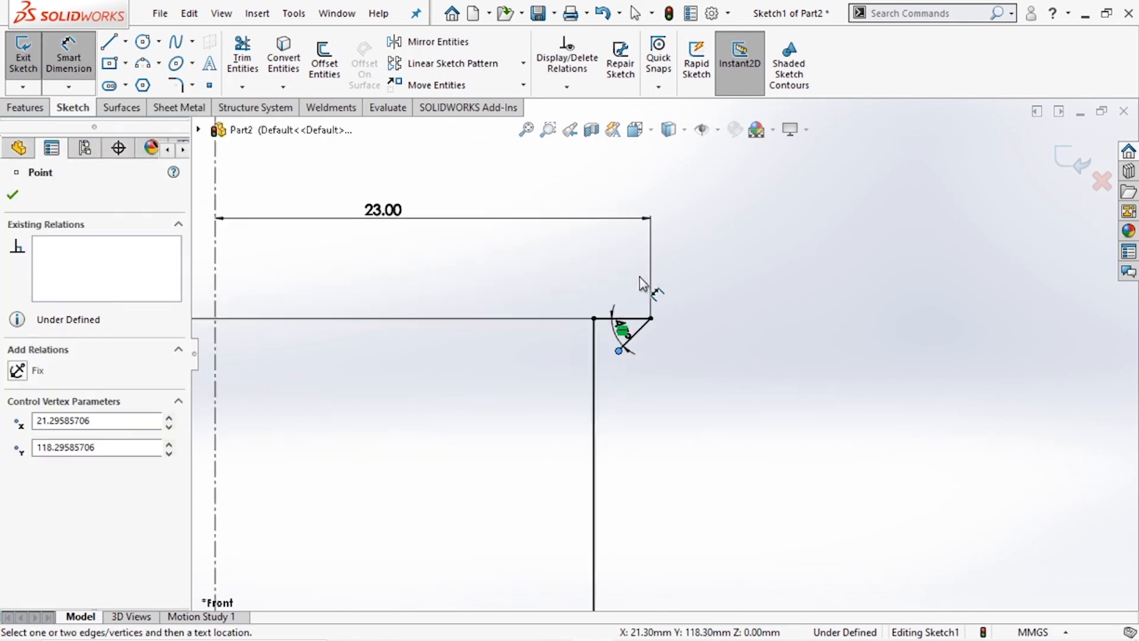
{"action": "left_click", "coordinate": [676, 393]}
{"action": "left_click", "coordinate": [628, 355]}
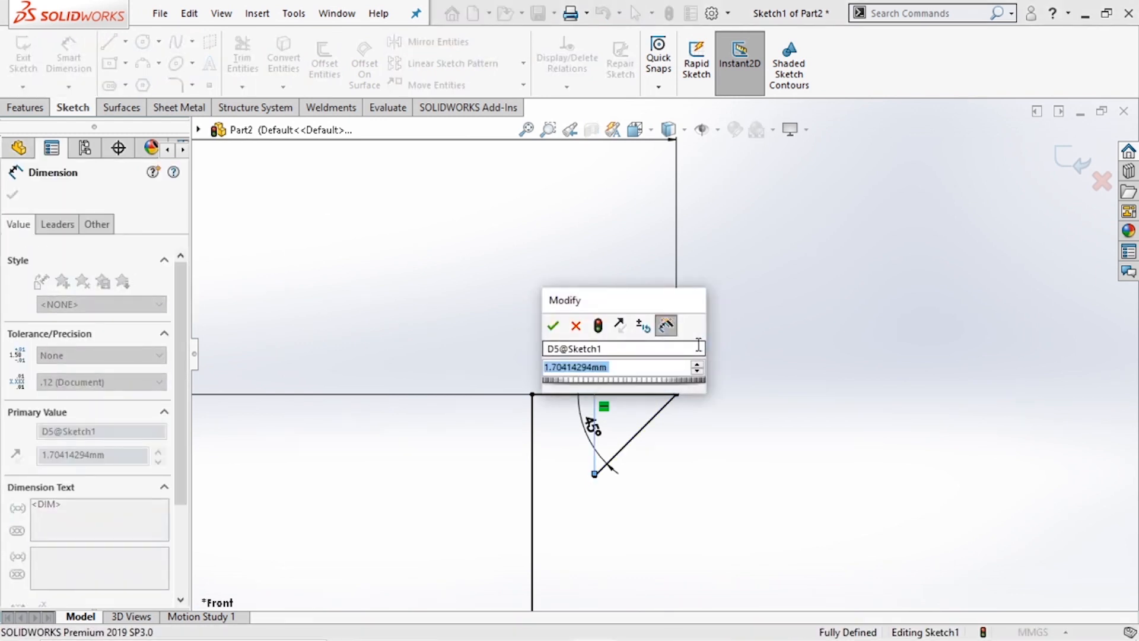
{"action": "type", "text": "3"}
{"action": "key", "text": "Return"}
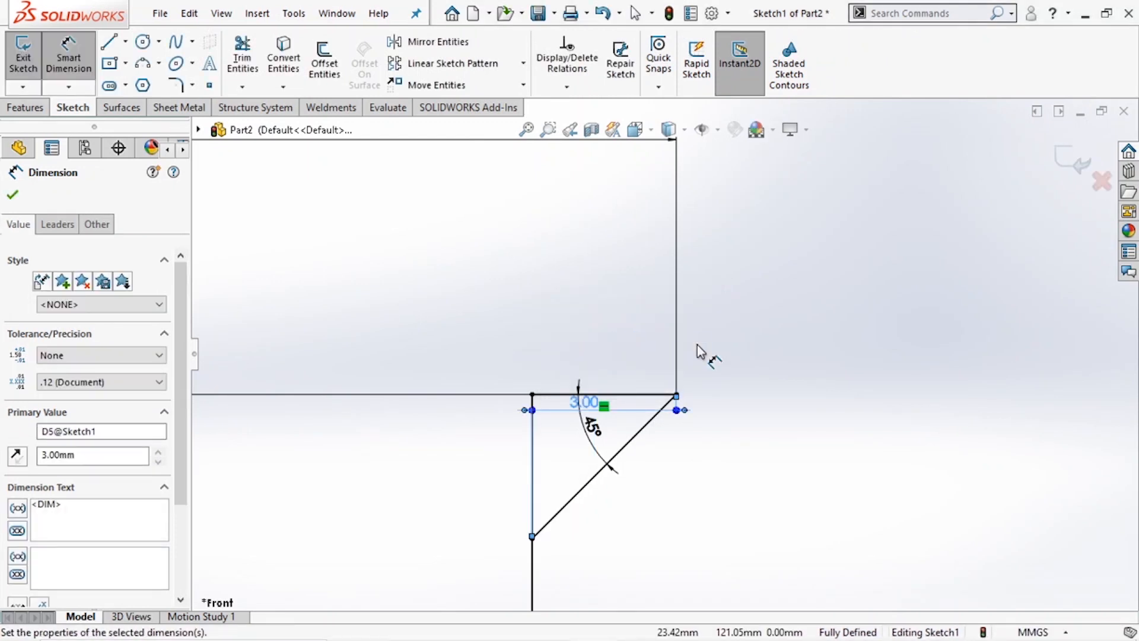
Set the distance from the vertical centerline to the short line's outer endpoint to 26 mm
{"action": "scroll", "coordinate": [552, 272], "scroll_direction": "down", "scroll_amount": 6}
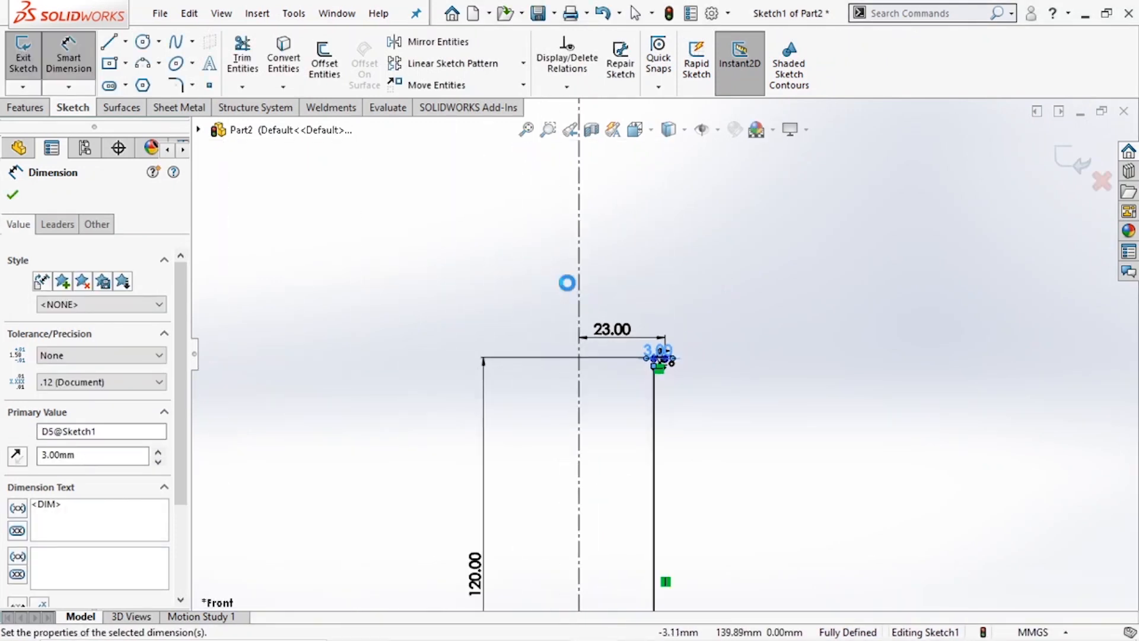
{"action": "scroll", "coordinate": [690, 554], "scroll_direction": "up", "scroll_amount": 4}
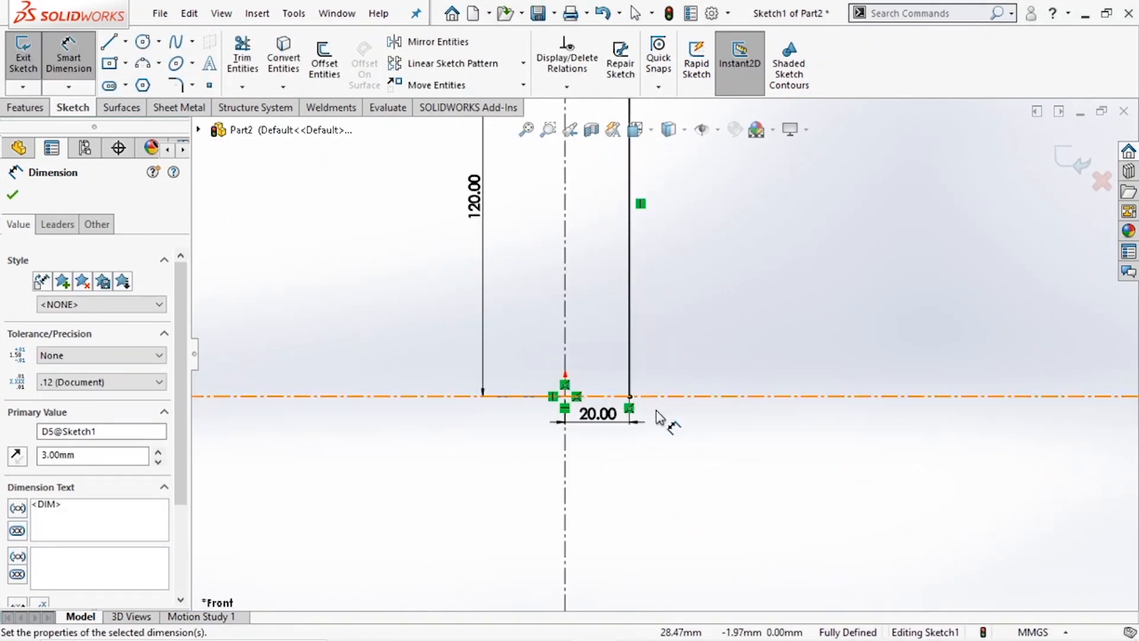
{"action": "scroll", "coordinate": [653, 356], "scroll_direction": "down", "scroll_amount": 2}
{"action": "scroll", "coordinate": [649, 143], "scroll_direction": "up", "scroll_amount": 4}
{"action": "scroll", "coordinate": [650, 383], "scroll_direction": "down", "scroll_amount": 1}
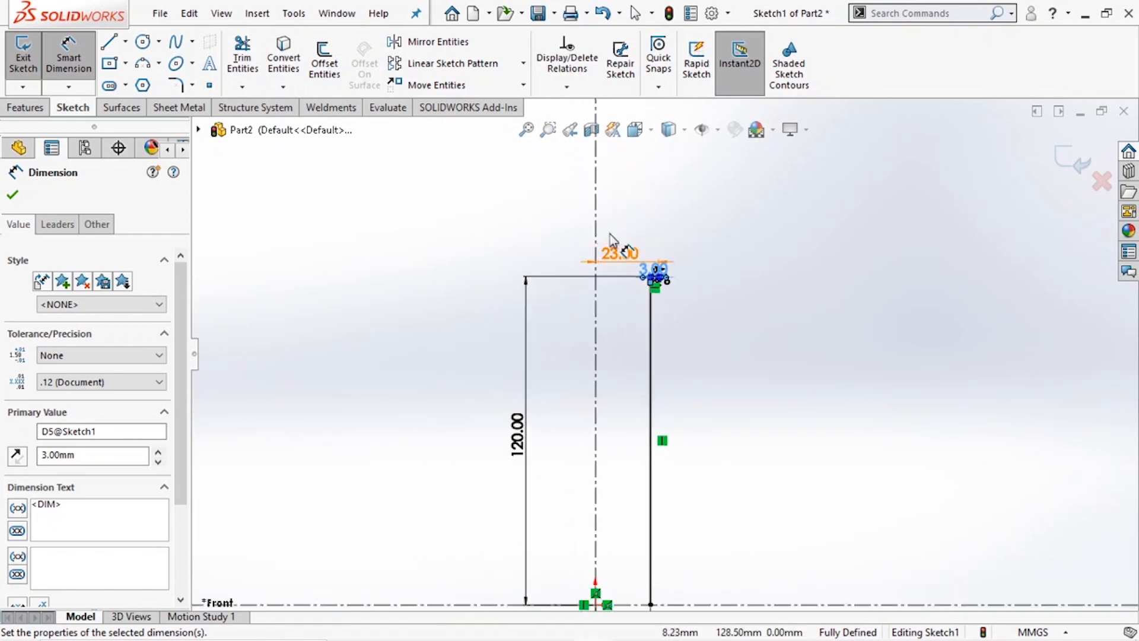
{"action": "scroll", "coordinate": [614, 245], "scroll_direction": "up", "scroll_amount": 2}
{"action": "double_click", "coordinate": [630, 286]}
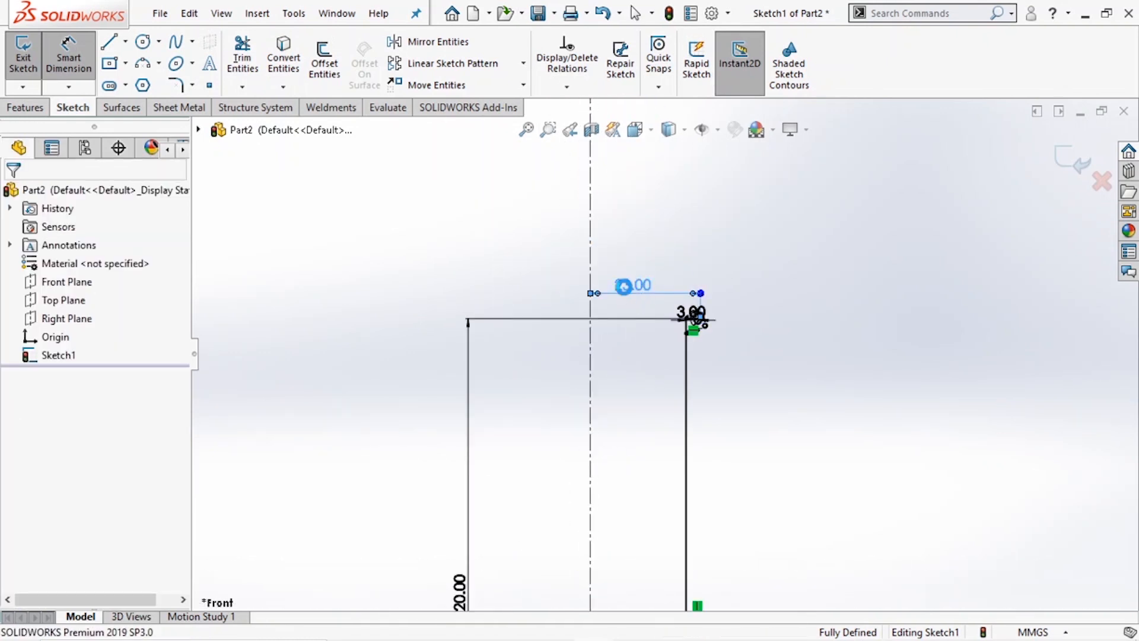
{"action": "type", "text": "2"}
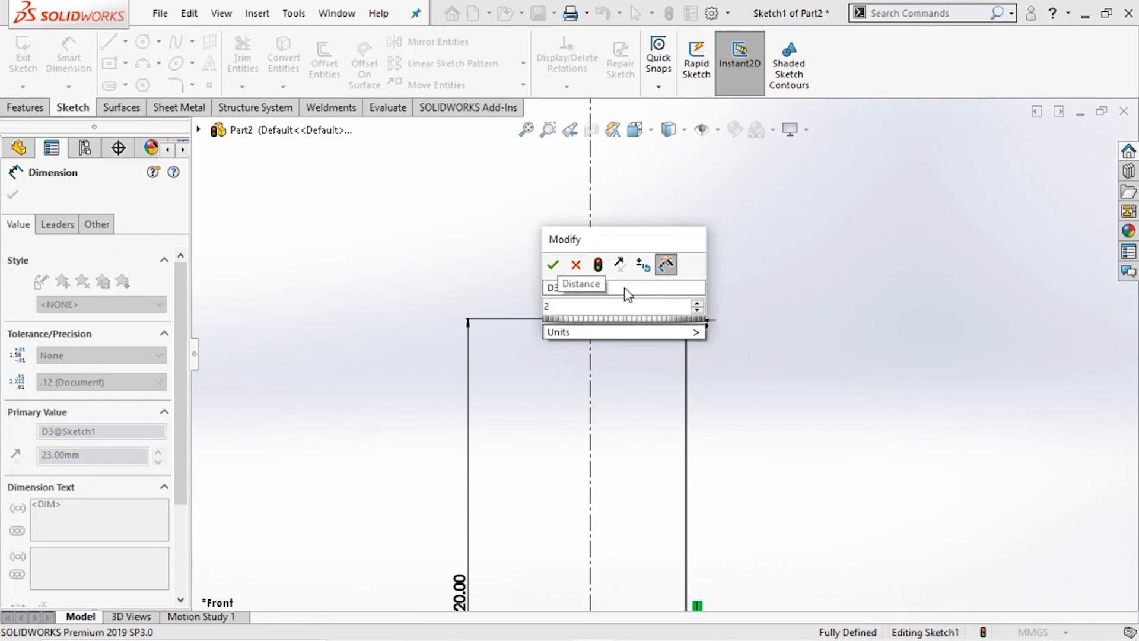
{"action": "type", "text": "6"}
{"action": "key", "text": "Return"}
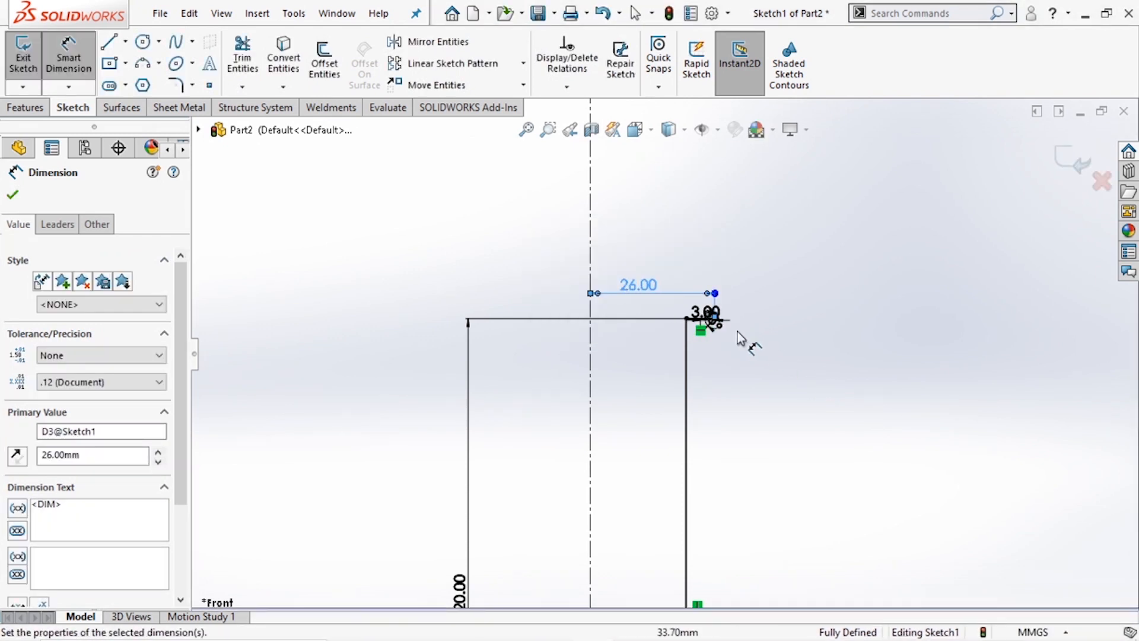
Sketch a second diagonal line down and outward from the first one's lower endpoint, perpendicular to it and ending below the outer corner
{"action": "scroll", "coordinate": [736, 339], "scroll_direction": "up", "scroll_amount": 3}
{"action": "scroll", "coordinate": [725, 337], "scroll_direction": "up", "scroll_amount": 2}
{"action": "key", "text": "Escape"}
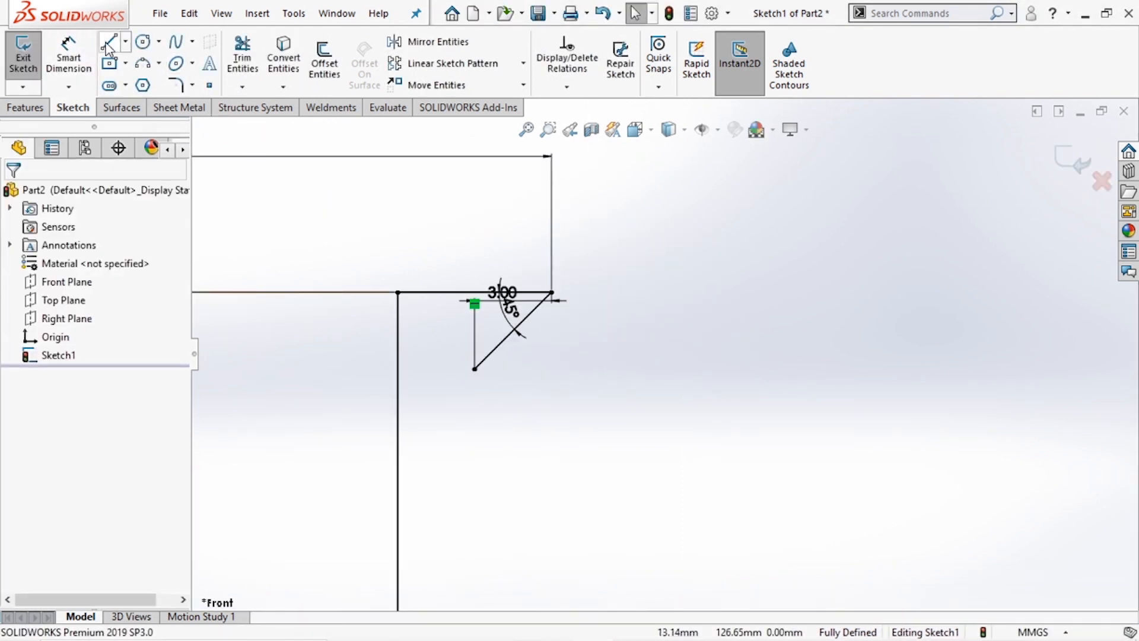
{"action": "key", "text": "l"}
{"action": "mouse_move", "coordinate": [475, 369]}
{"action": "left_mouse_down"}
{"action": "mouse_move", "coordinate": [546, 450]}
{"action": "mouse_move", "coordinate": [575, 463]}
{"action": "mouse_move", "coordinate": [551, 445]}
{"action": "left_mouse_up"}
{"action": "key", "text": "Escape"}
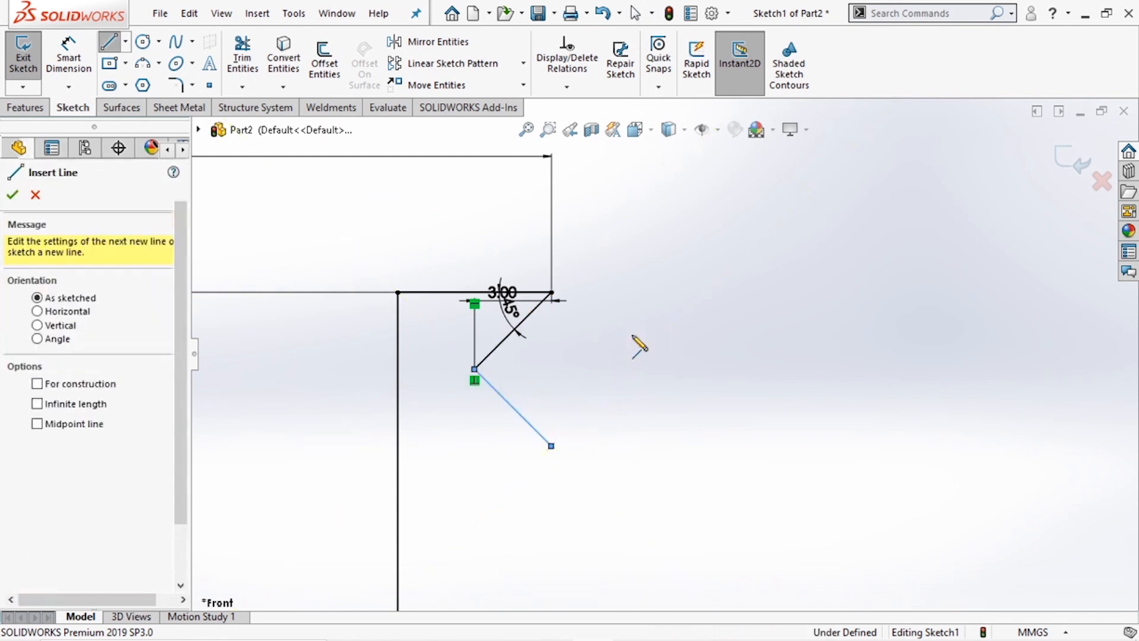
{"action": "key", "text": "Escape"}
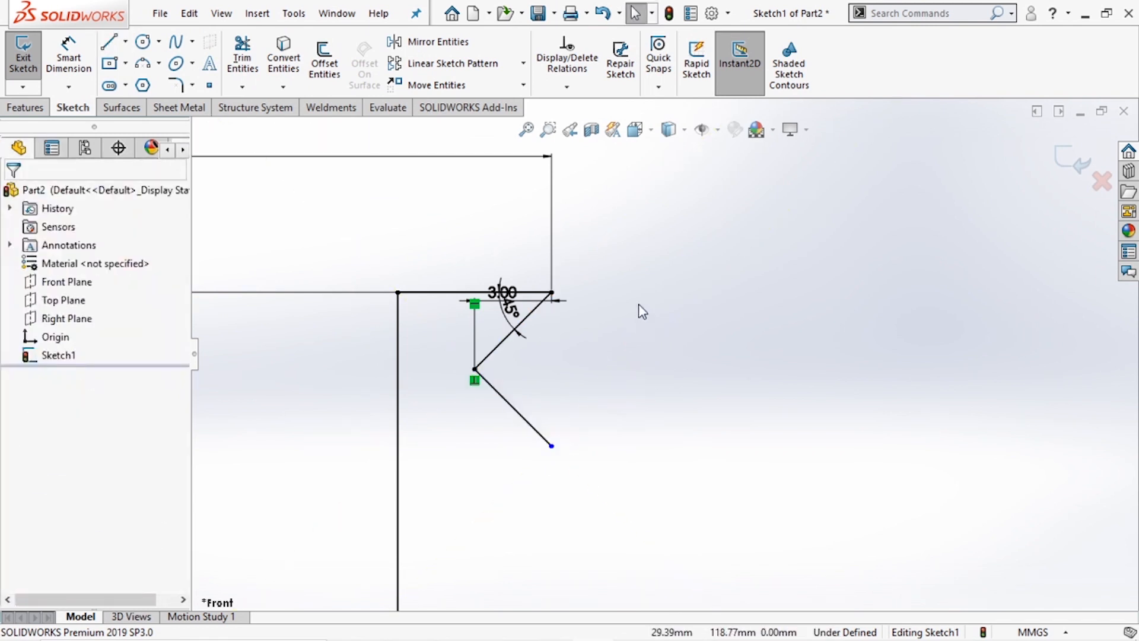
Set up a linear sketch pattern of the two diagonal zigzag lines with a single instance along the X-axis
{"action": "left_click", "coordinate": [502, 344]}
{"action": "left_click", "coordinate": [511, 407], "text": "ctrl"}
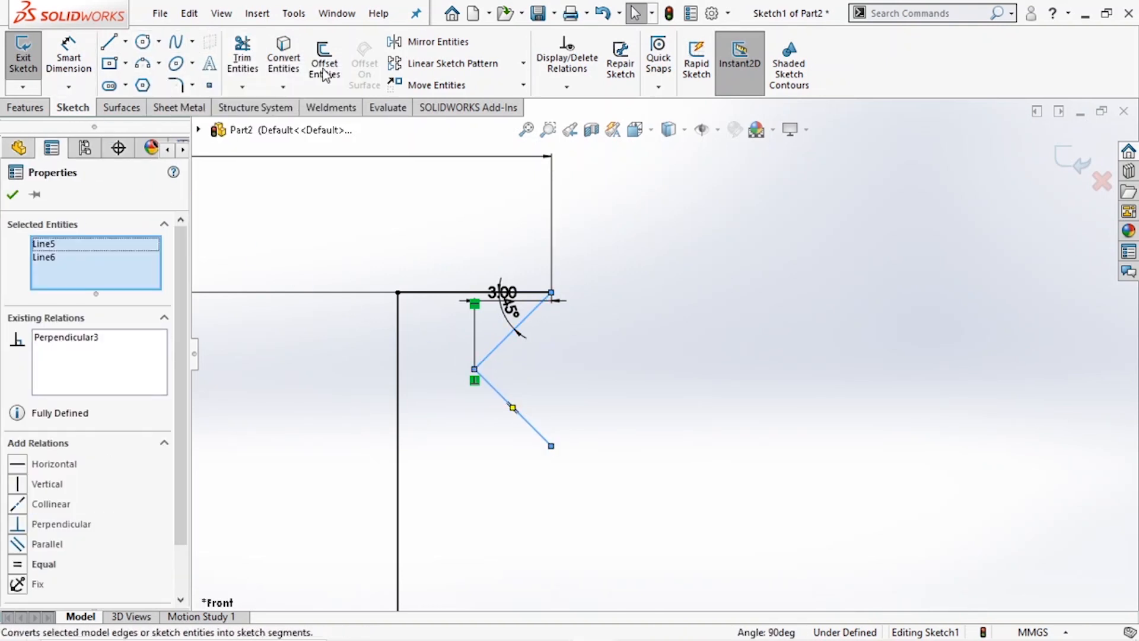
{"action": "left_click", "coordinate": [523, 64]}
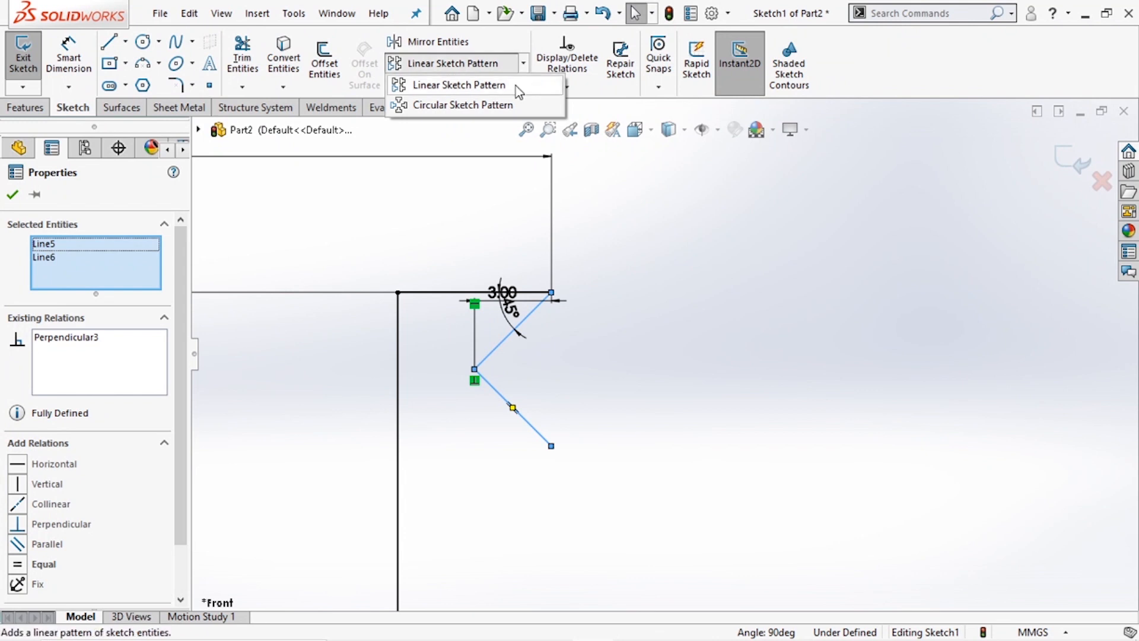
{"action": "left_click", "coordinate": [514, 86]}
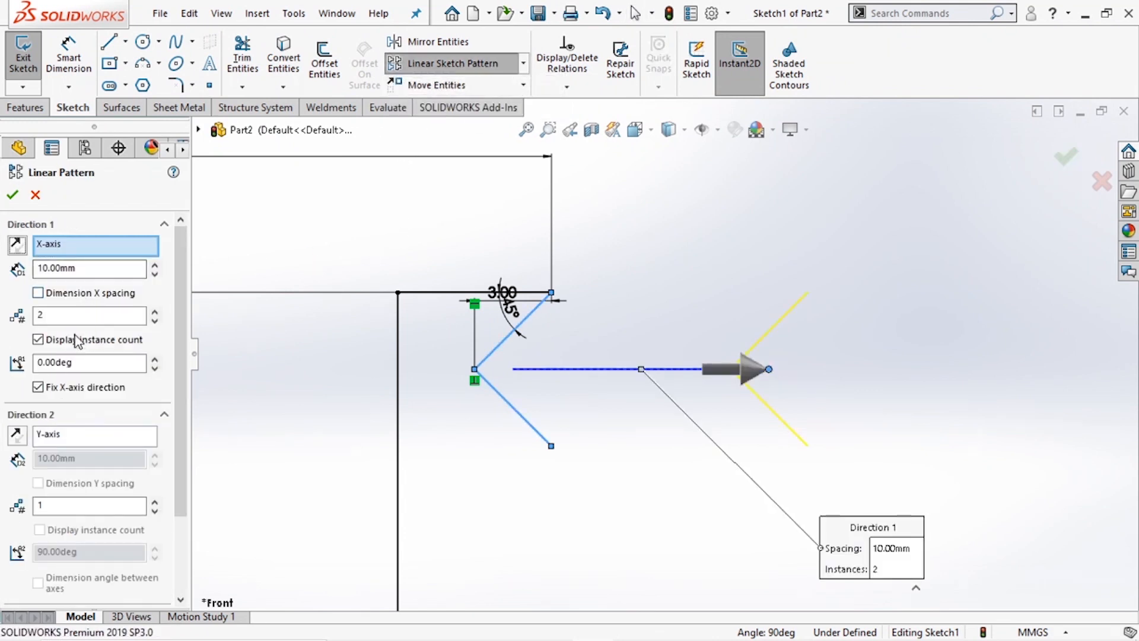
{"action": "left_click_drag", "start_coordinate": [123, 320], "coordinate": [8, 312]}
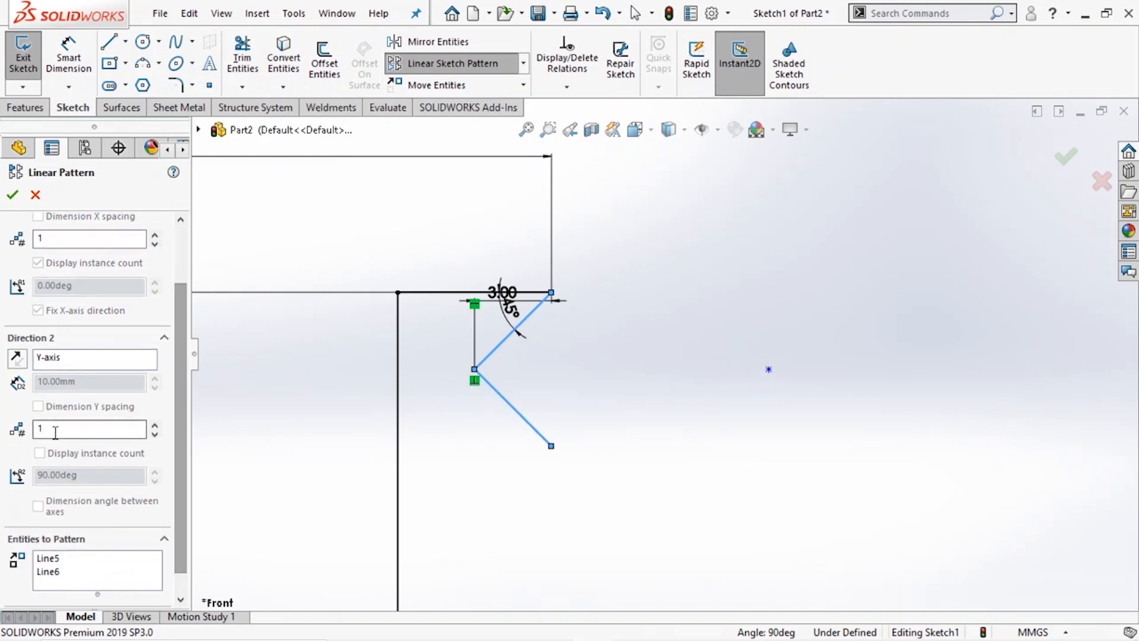
Set the pattern to 20 instances along the Y-axis with 6 mm spacing
{"action": "double_click", "coordinate": [37, 429]}
{"action": "scroll", "coordinate": [458, 371], "scroll_direction": "up", "scroll_amount": 6}
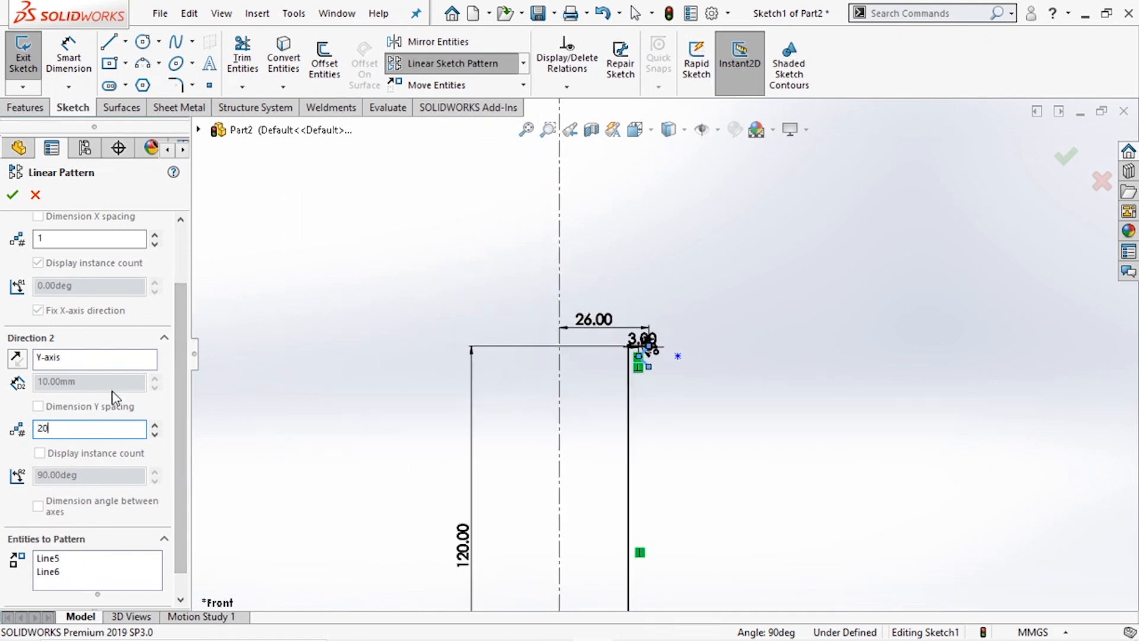
{"action": "left_click_drag", "start_coordinate": [96, 381], "coordinate": [3, 379]}
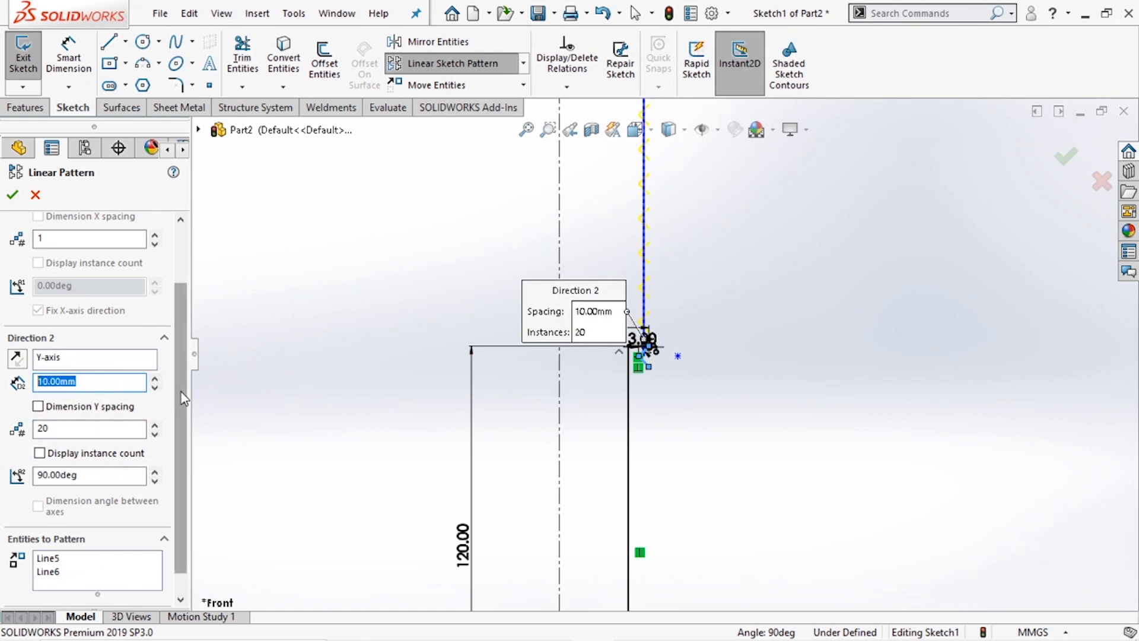
{"action": "type", "text": "6"}
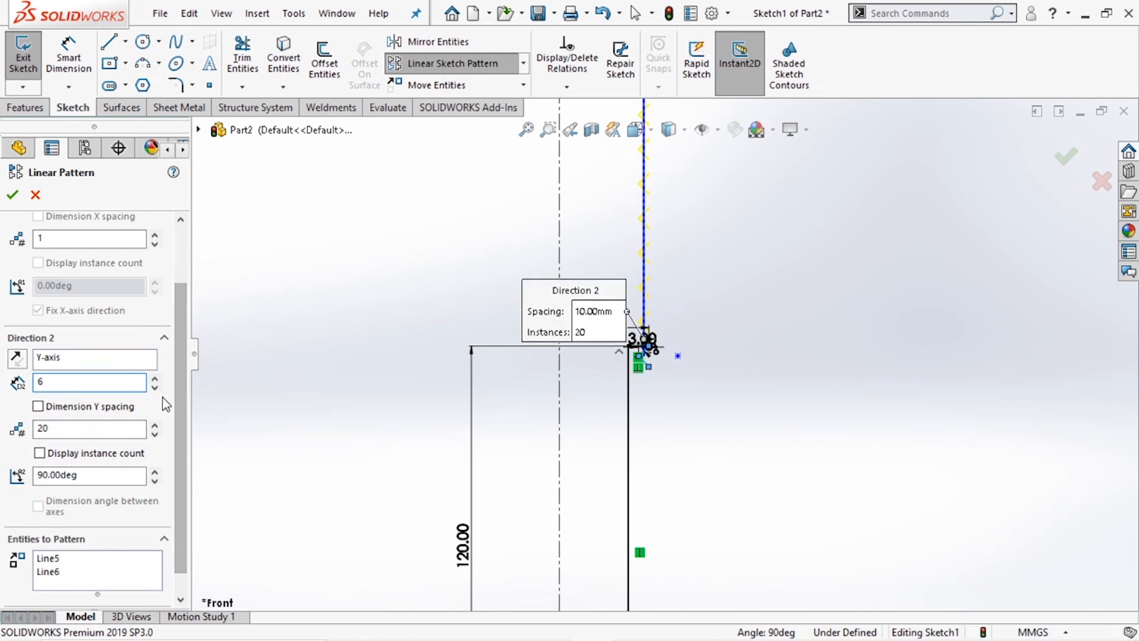
{"action": "key", "text": "Return"}
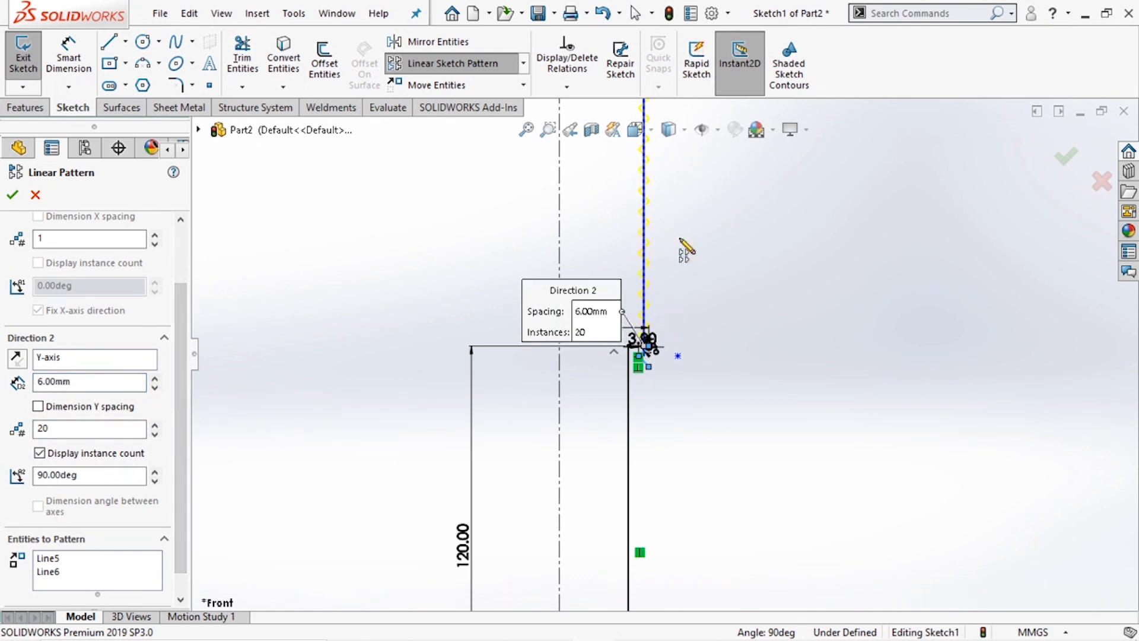
Reverse the Y-axis pattern direction so the zigzag runs down to the horizontal centerline, and accept the pattern
{"action": "scroll", "coordinate": [679, 237], "scroll_direction": "down", "scroll_amount": 4}
{"action": "scroll", "coordinate": [588, 379], "scroll_direction": "down", "scroll_amount": 3}
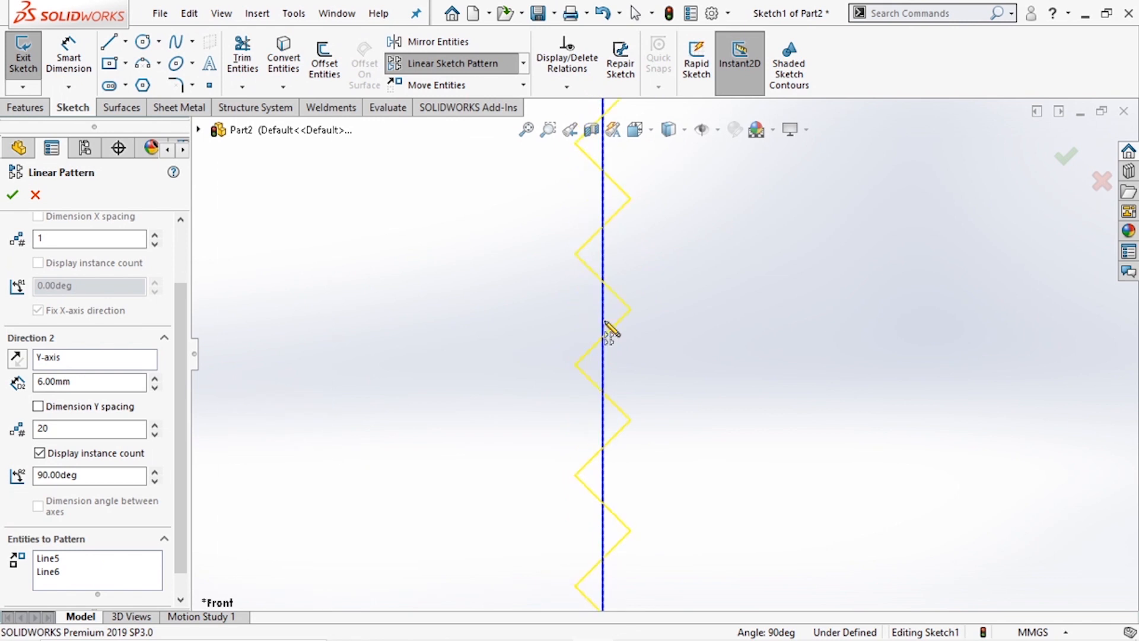
{"action": "scroll", "coordinate": [610, 331], "scroll_direction": "down", "scroll_amount": 3}
{"action": "left_click", "coordinate": [17, 359]}
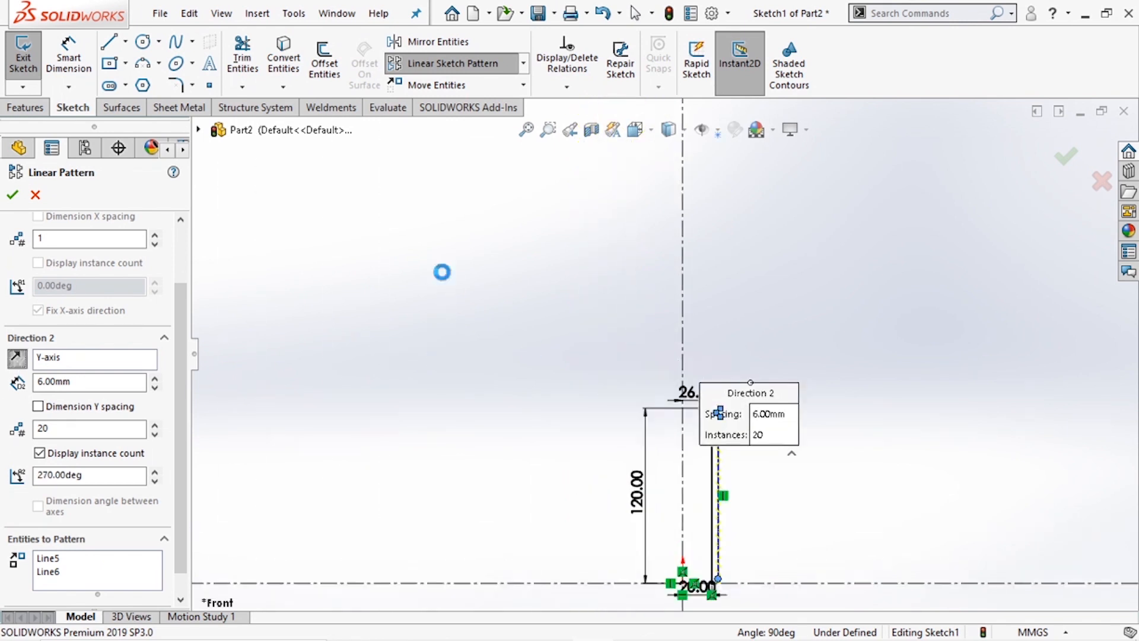
{"action": "scroll", "coordinate": [902, 541], "scroll_direction": "down", "scroll_amount": 2}
{"action": "scroll", "coordinate": [521, 564], "scroll_direction": "down", "scroll_amount": 2}
{"action": "scroll", "coordinate": [440, 568], "scroll_direction": "down", "scroll_amount": 1}
{"action": "scroll", "coordinate": [441, 568], "scroll_direction": "down", "scroll_amount": 3}
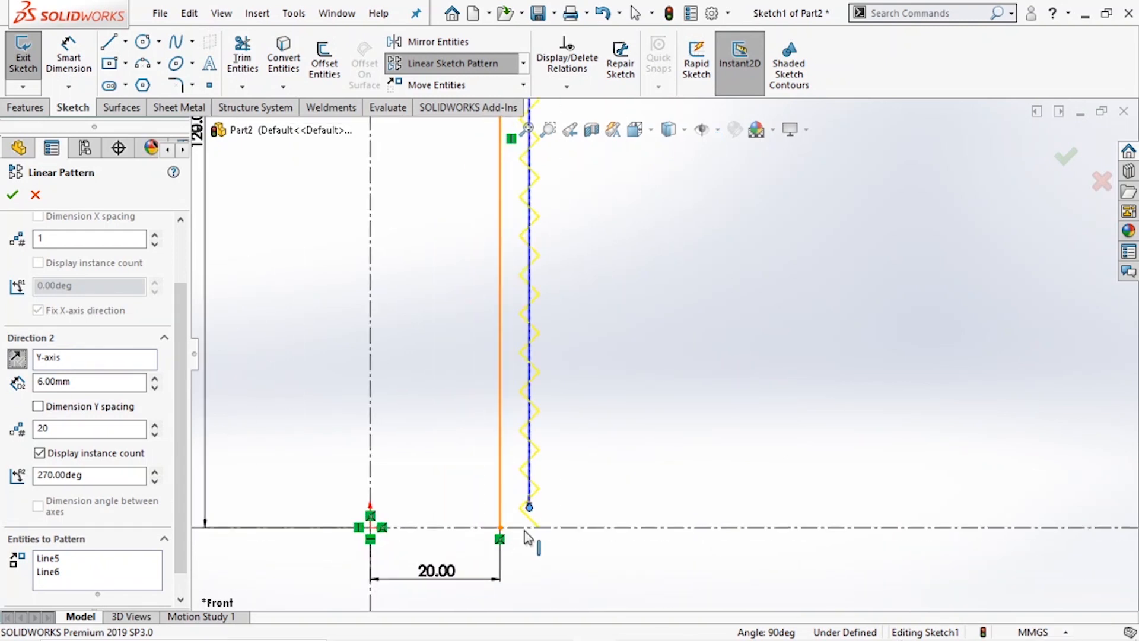
{"action": "scroll", "coordinate": [587, 493], "scroll_direction": "down", "scroll_amount": 2}
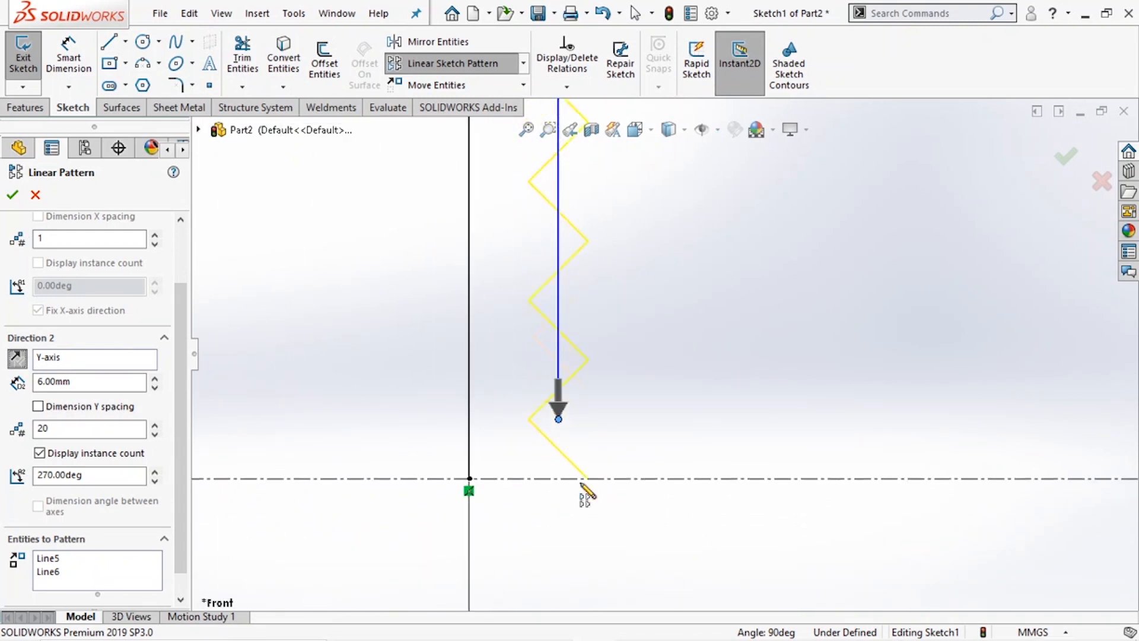
{"action": "left_click", "coordinate": [12, 195]}
Close the profile with a horizontal line from the inner vertical line's lower endpoint to the last zigzag endpoint, and exit the sketch
{"action": "left_click", "coordinate": [109, 41]}
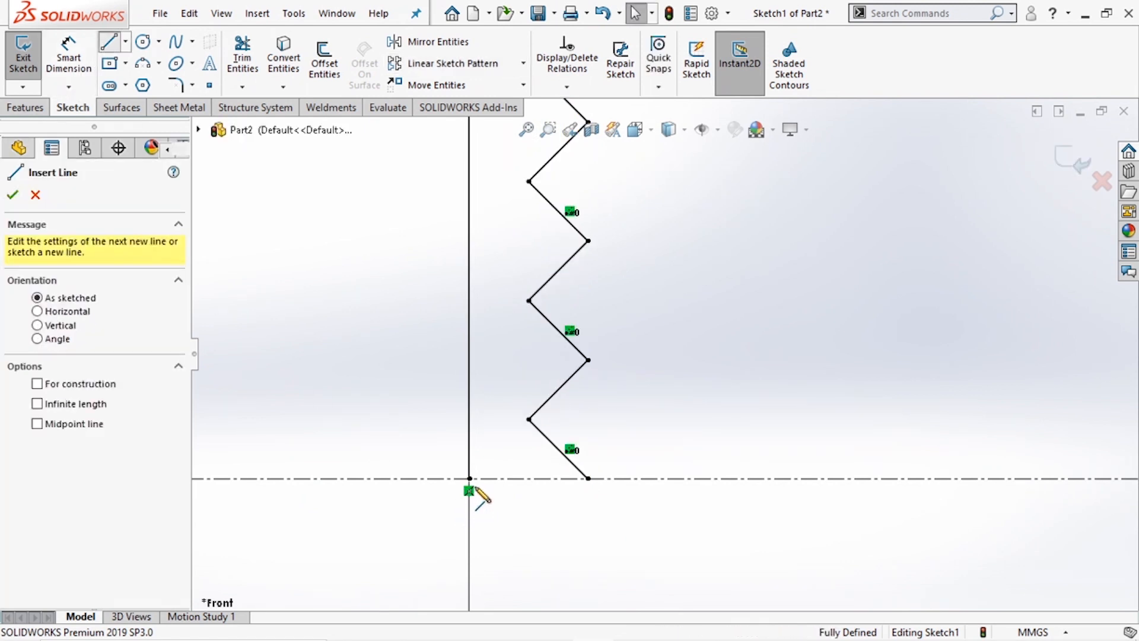
{"action": "left_click", "coordinate": [588, 478]}
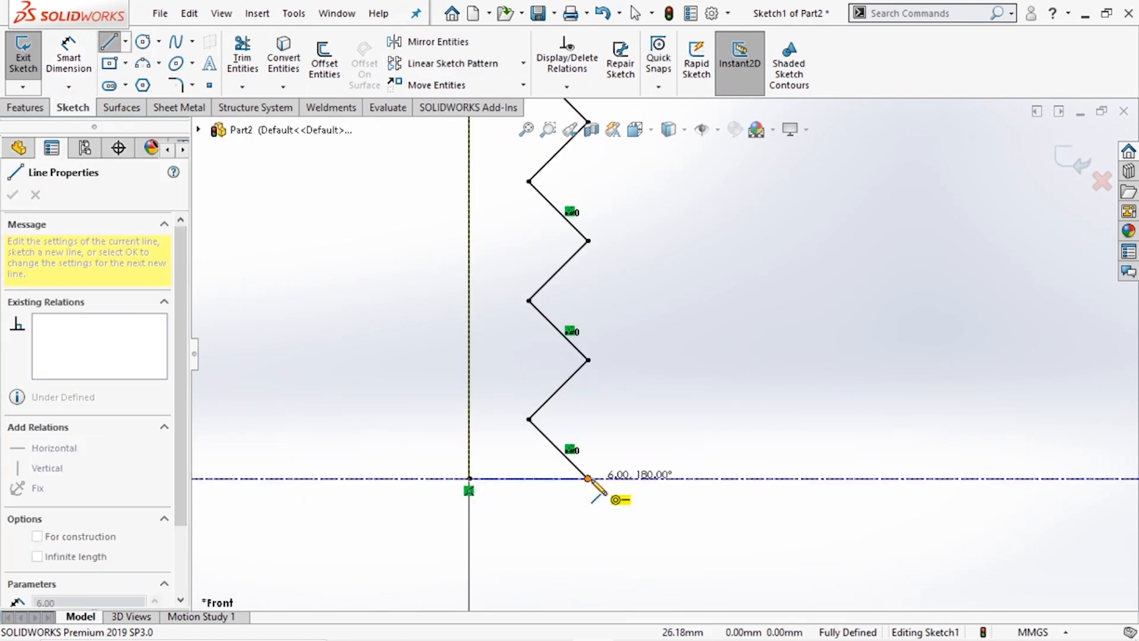
{"action": "left_click", "coordinate": [588, 478]}
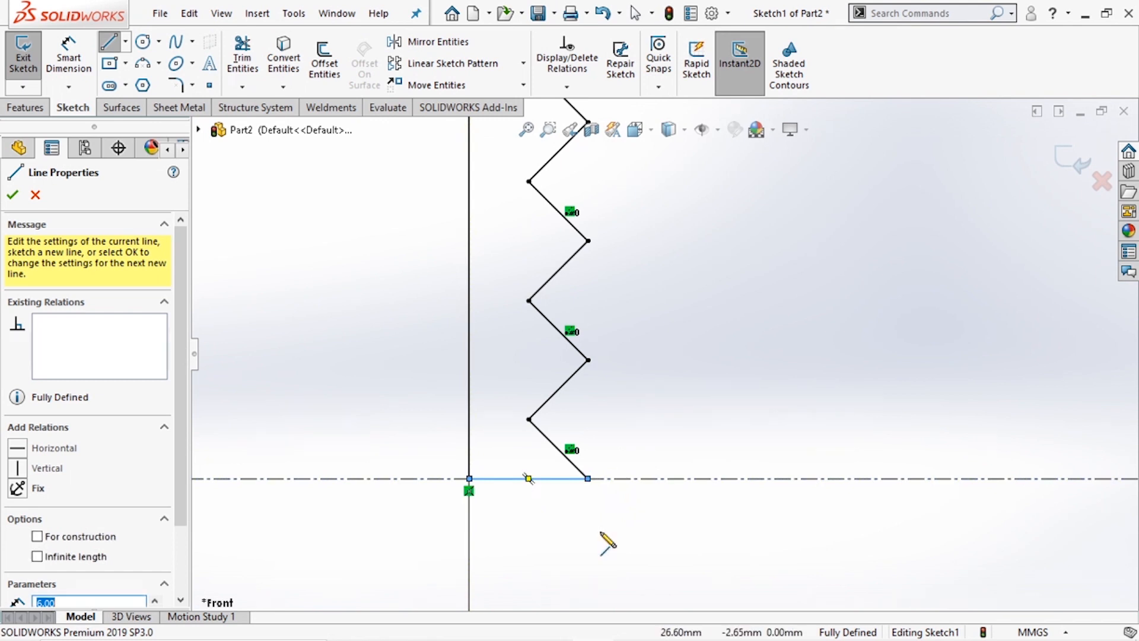
{"action": "key", "text": "Escape"}
{"action": "scroll", "coordinate": [605, 541], "scroll_direction": "down", "scroll_amount": 3}
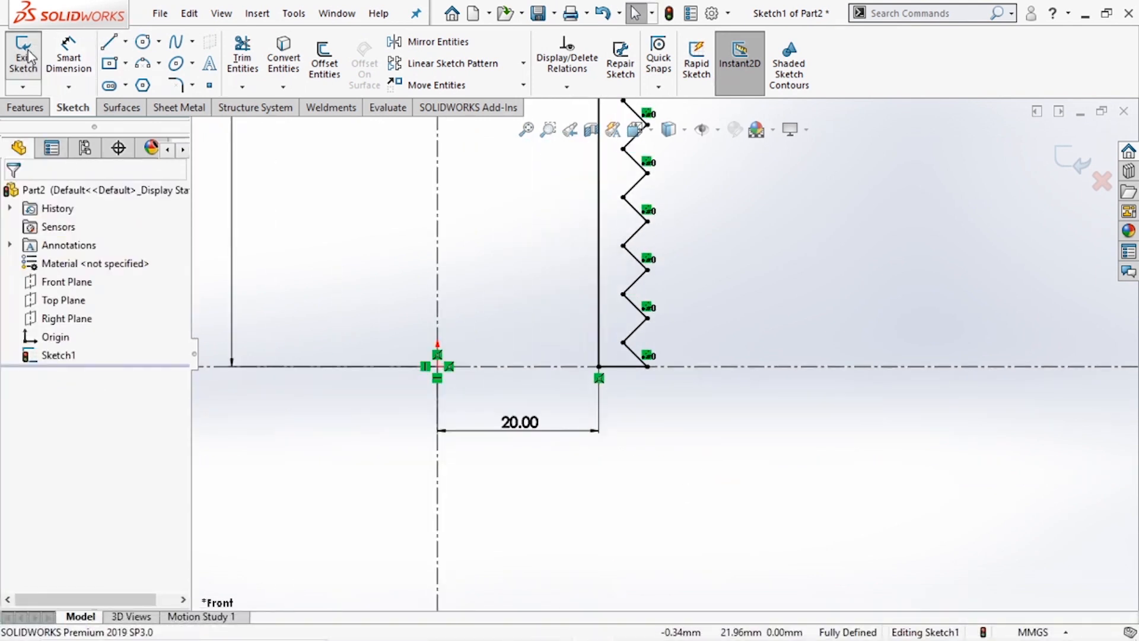
{"action": "left_click", "coordinate": [17, 55]}
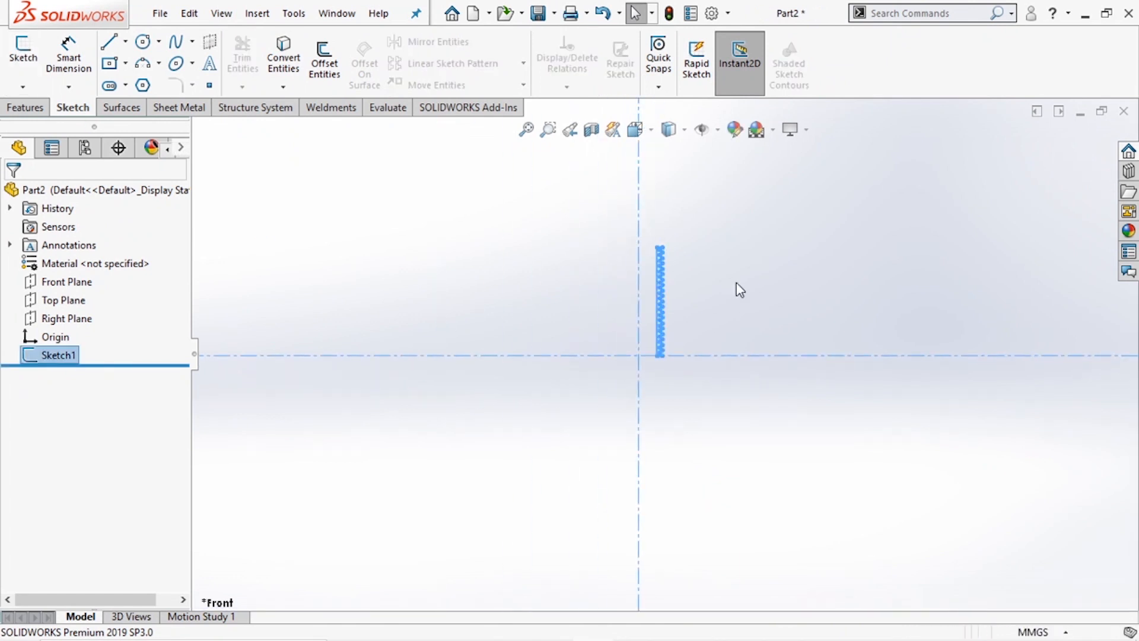
Revolve the closed bellows profile 360 degrees about the vertical centerline
{"action": "left_click", "coordinate": [639, 278]}
{"action": "scroll", "coordinate": [637, 279], "scroll_direction": "down", "scroll_amount": 3}
{"action": "left_click", "coordinate": [25, 107]}
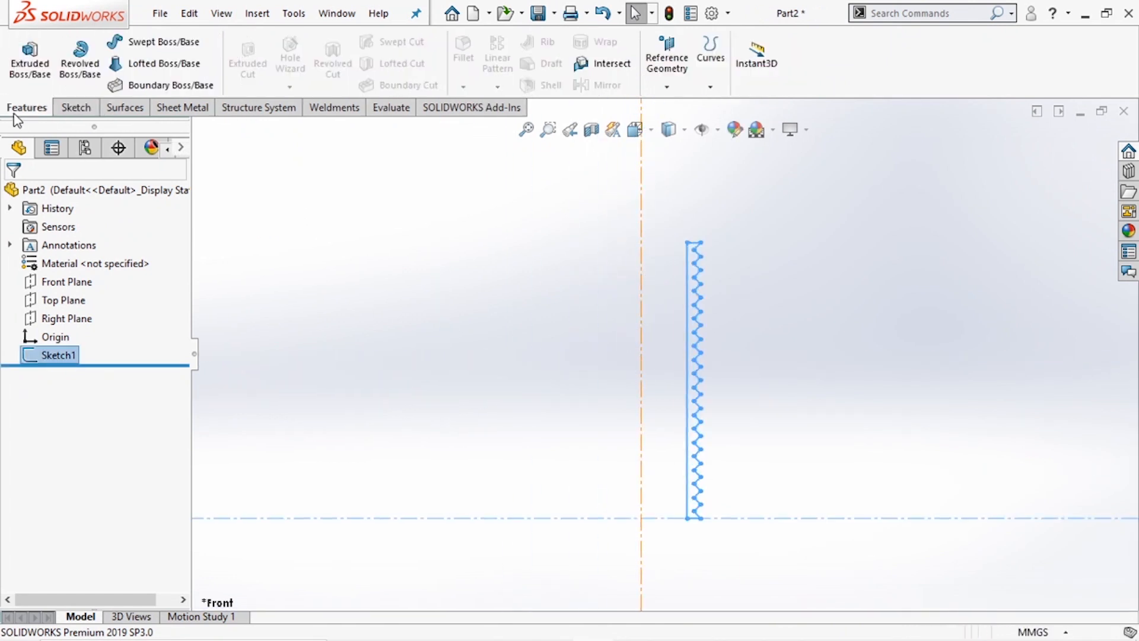
{"action": "left_click", "coordinate": [97, 65]}
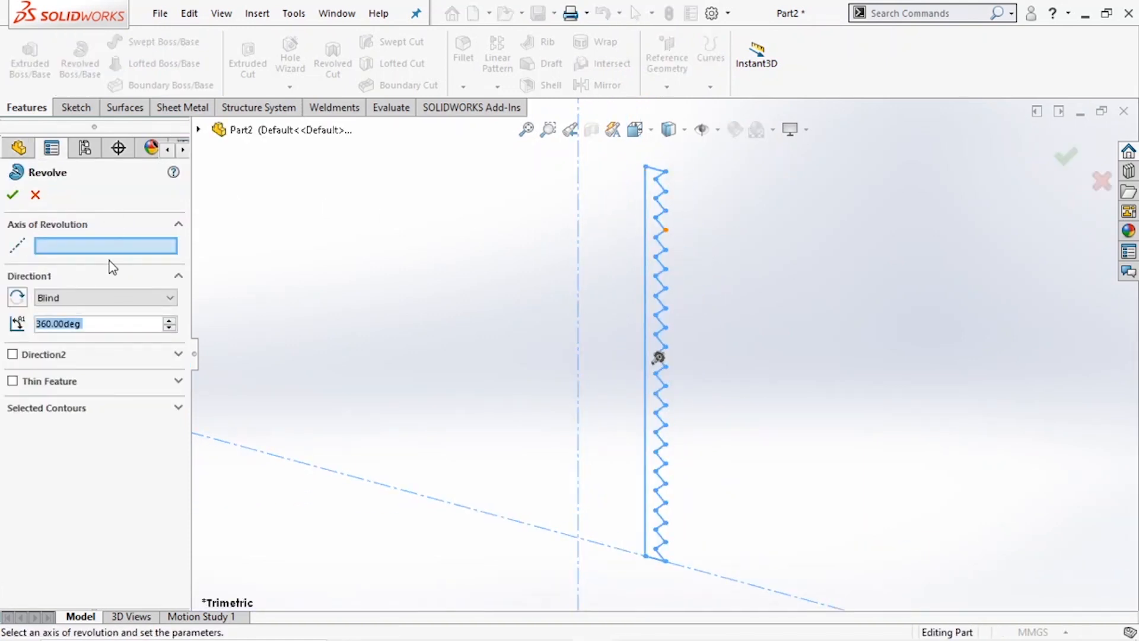
{"action": "left_click", "coordinate": [577, 213]}
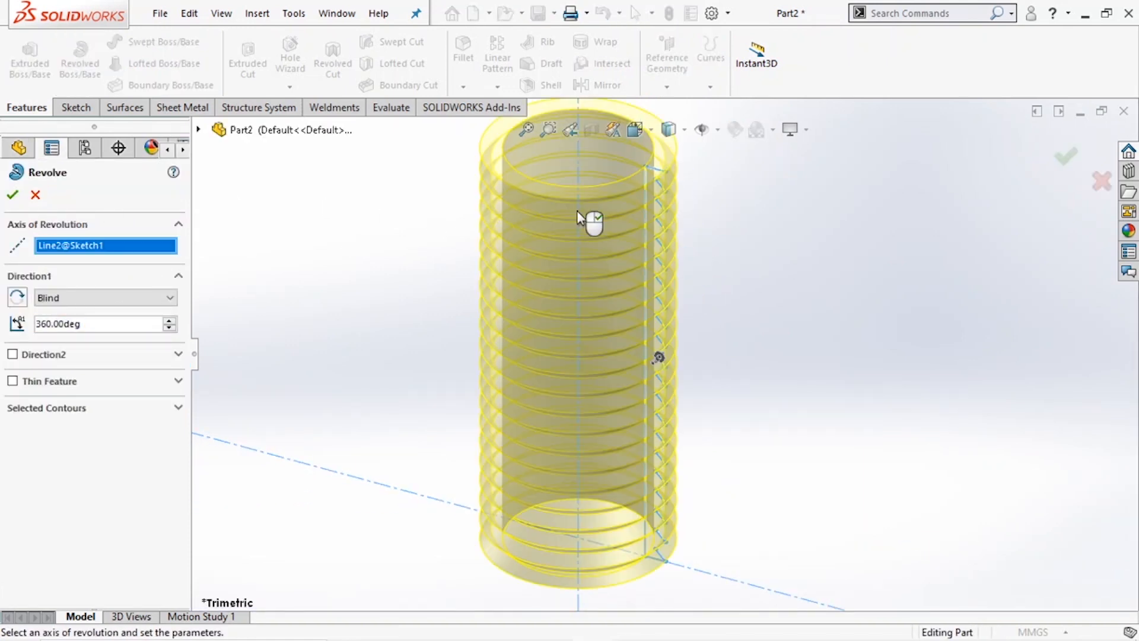
{"action": "left_click", "coordinate": [15, 195]}
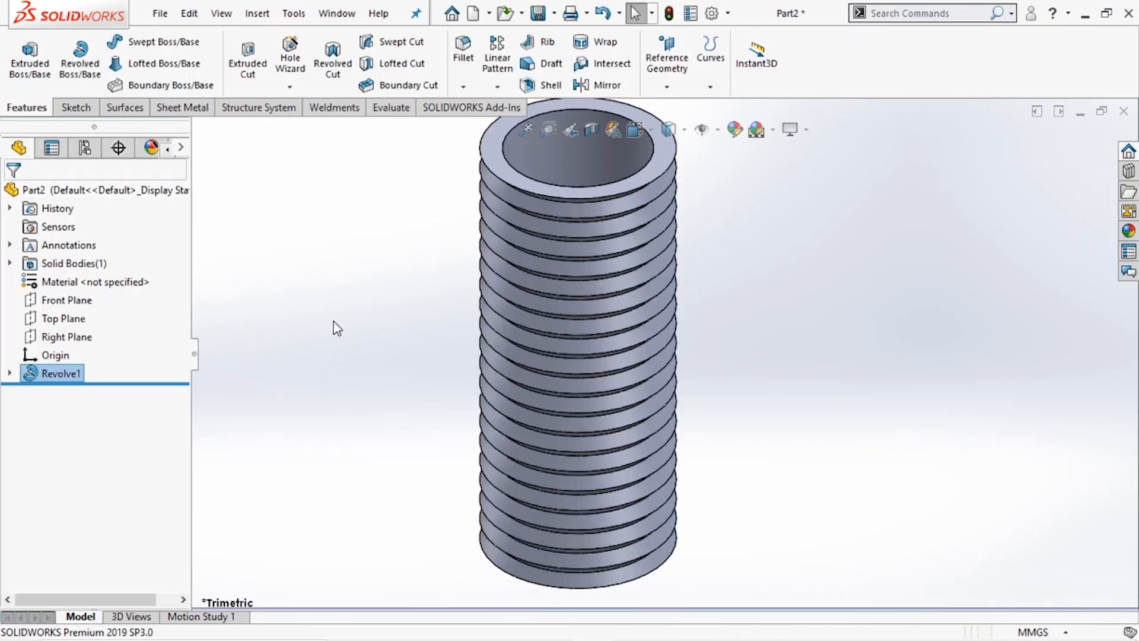
Assign Silicon Rubber from the Rubber category as the part's material
{"action": "middle_click_drag", "start_coordinate": [366, 301], "coordinate": [439, 287]}
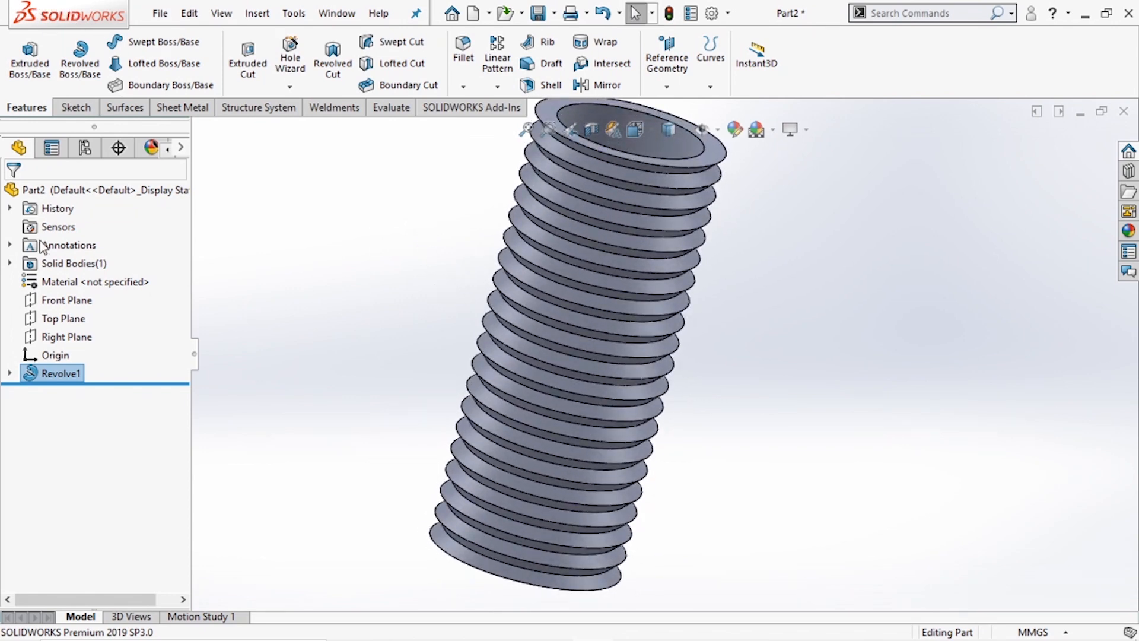
{"action": "left_click", "coordinate": [65, 282]}
{"action": "right_click", "coordinate": [67, 283]}
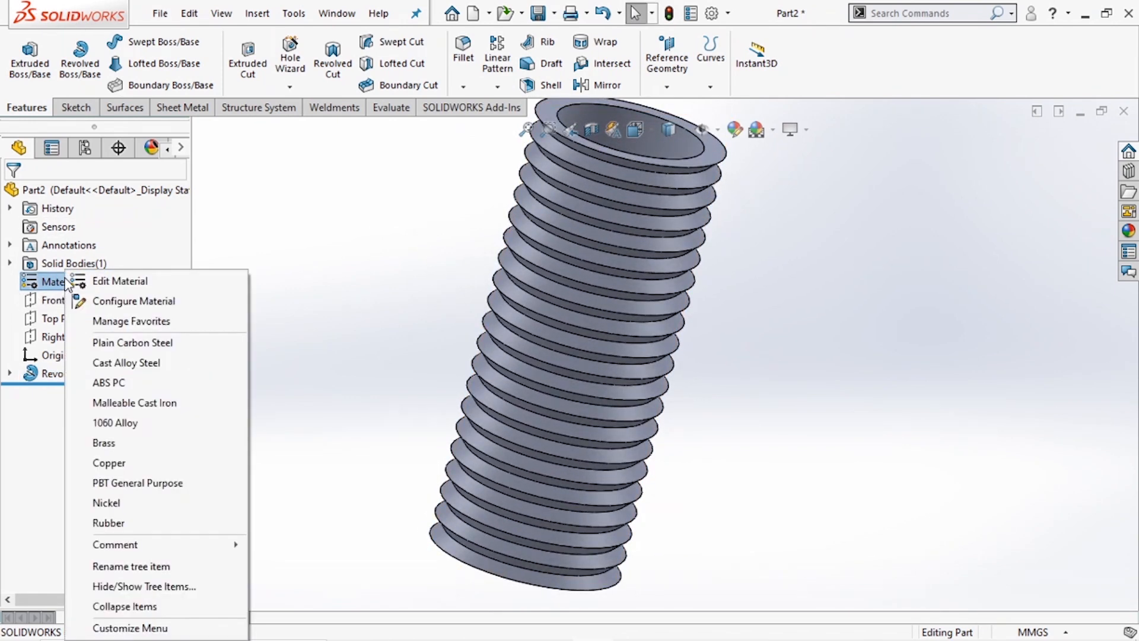
{"action": "left_click", "coordinate": [101, 281]}
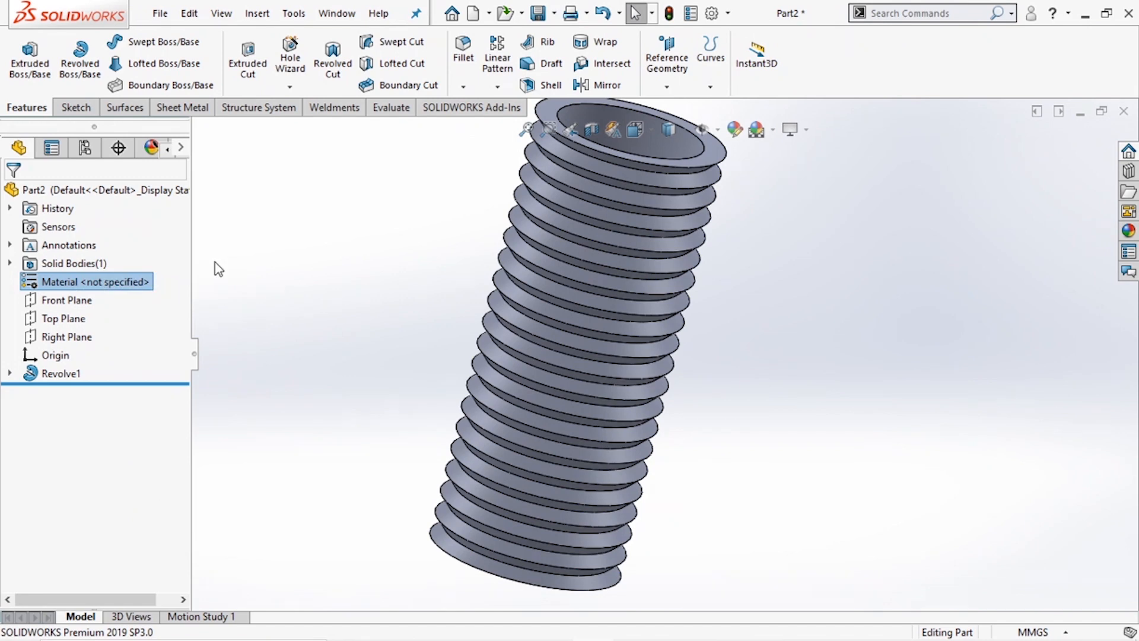
{"action": "scroll", "coordinate": [382, 307], "scroll_direction": "down", "scroll_amount": 8}
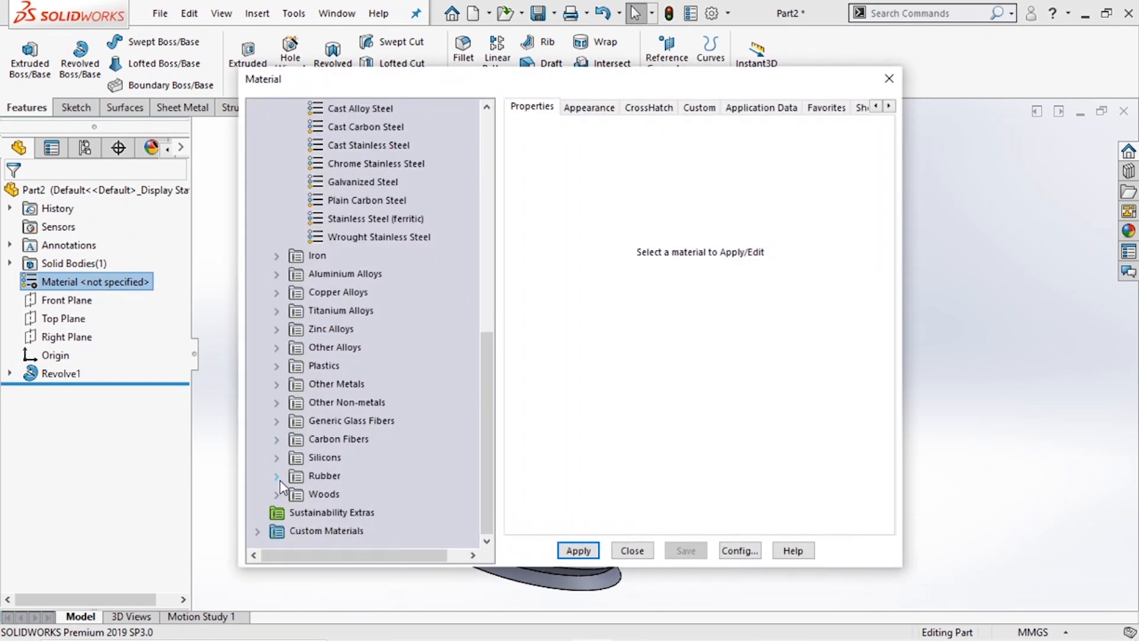
{"action": "left_click", "coordinate": [277, 475]}
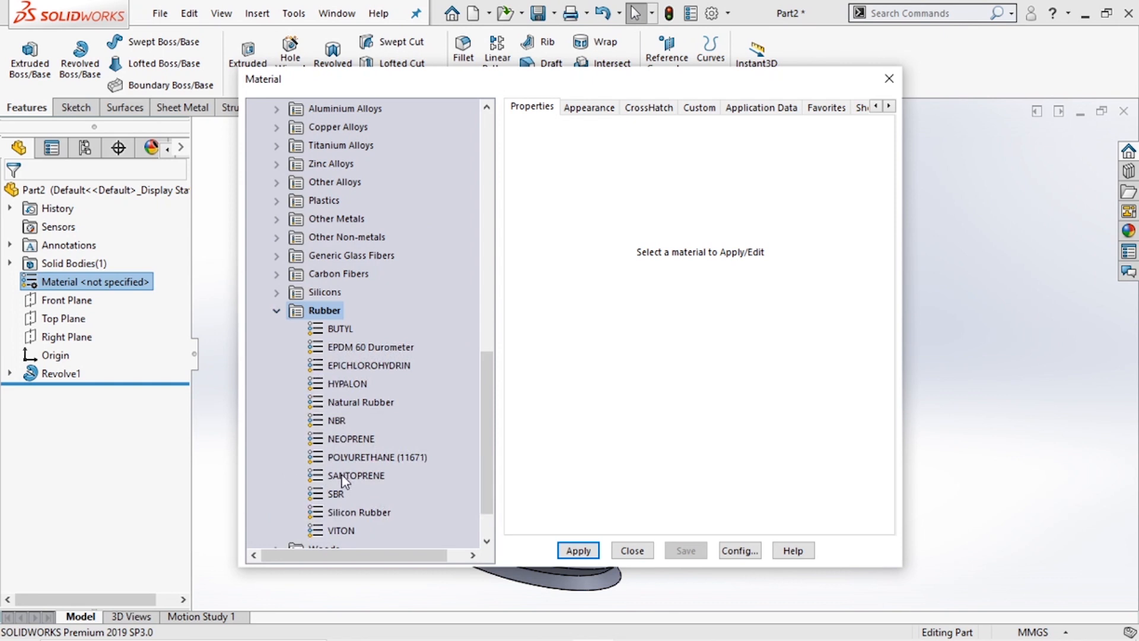
{"action": "left_click", "coordinate": [360, 512]}
{"action": "left_click", "coordinate": [578, 548]}
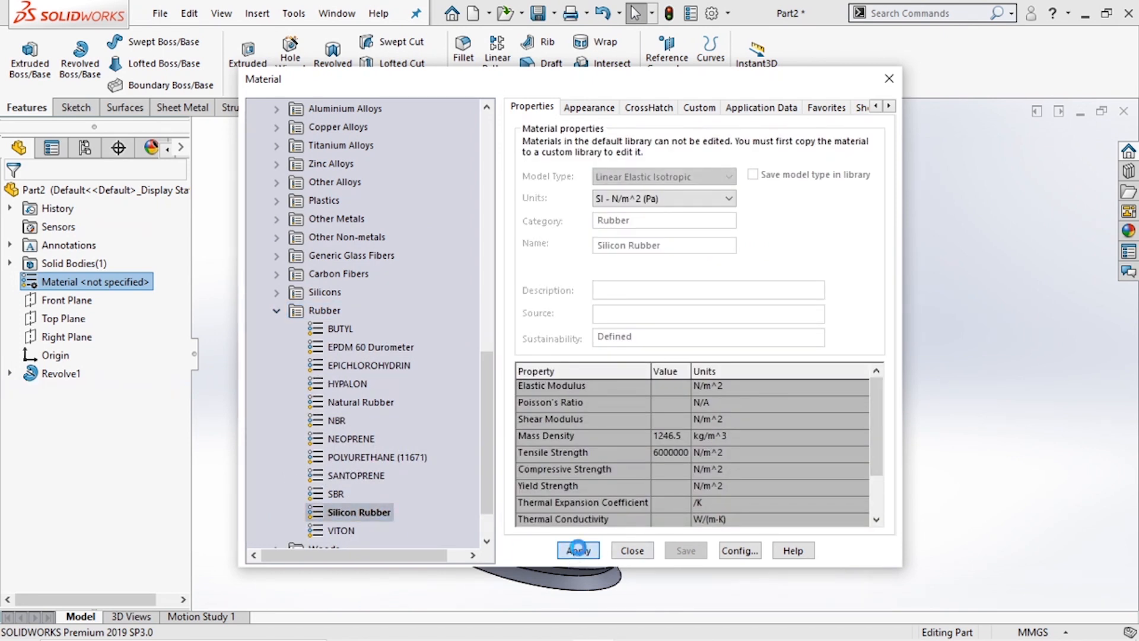
{"action": "left_click", "coordinate": [633, 549]}
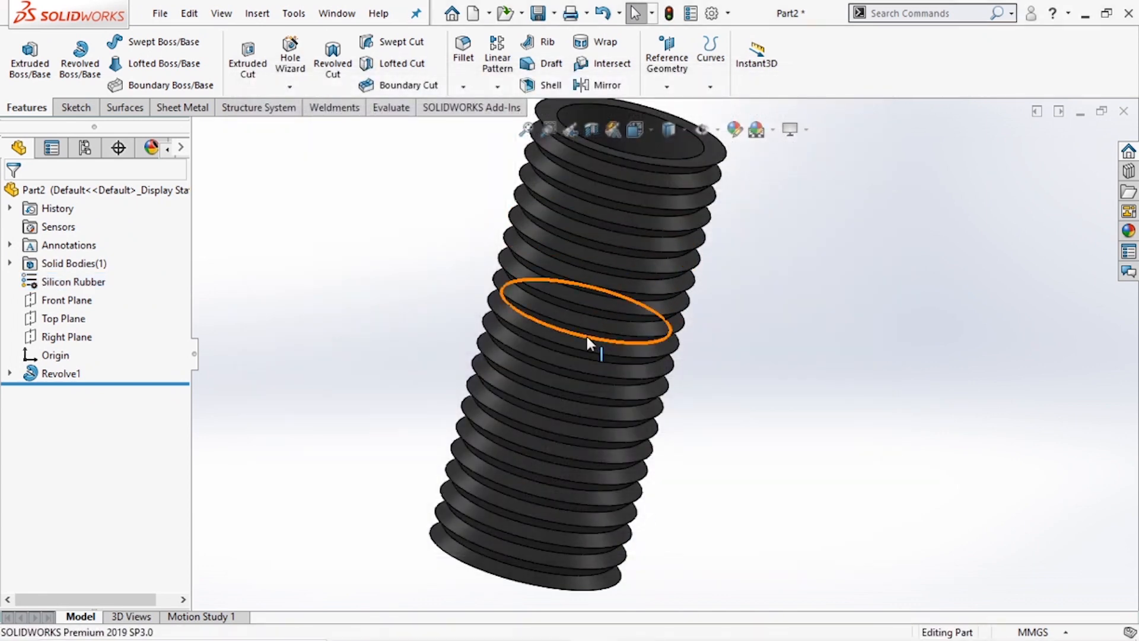
Start a Flex feature with the Bending option and select the revolved bellows body as its input
{"action": "left_click", "coordinate": [587, 341]}
{"action": "scroll", "coordinate": [652, 187], "scroll_direction": "down", "scroll_amount": 3}
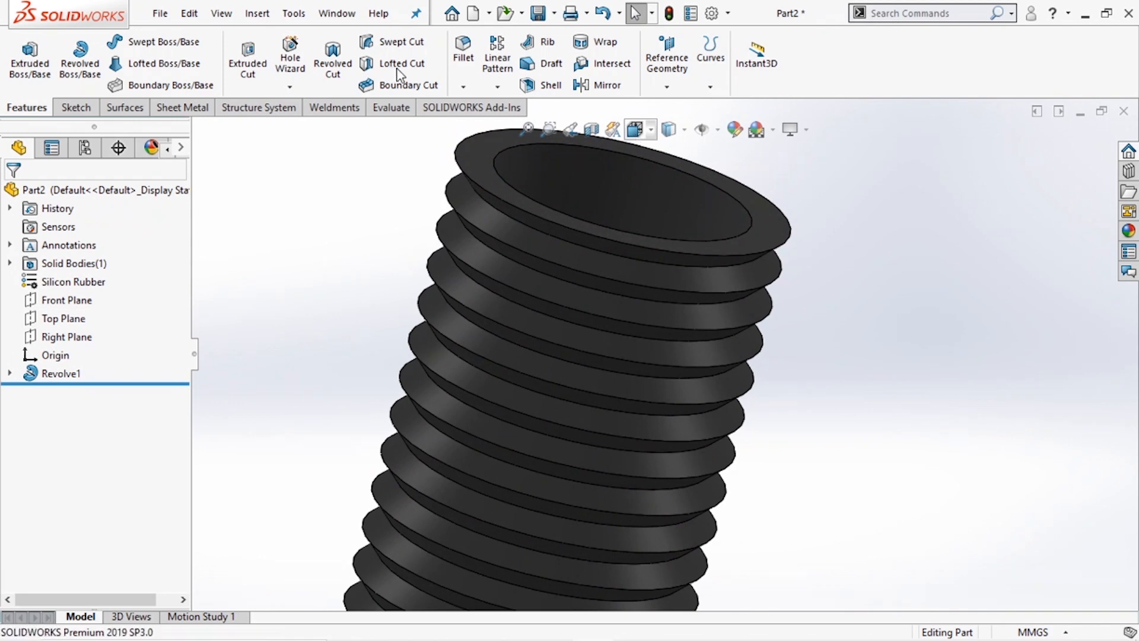
{"action": "left_click", "coordinate": [638, 132]}
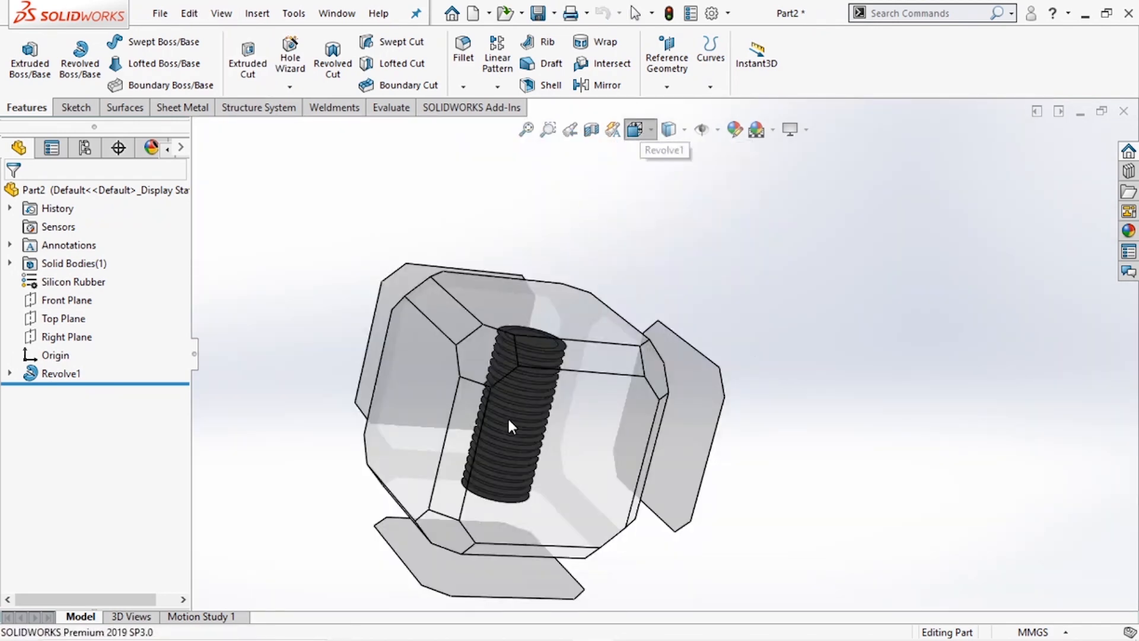
{"action": "left_click", "coordinate": [518, 469]}
{"action": "left_click", "coordinate": [257, 13]}
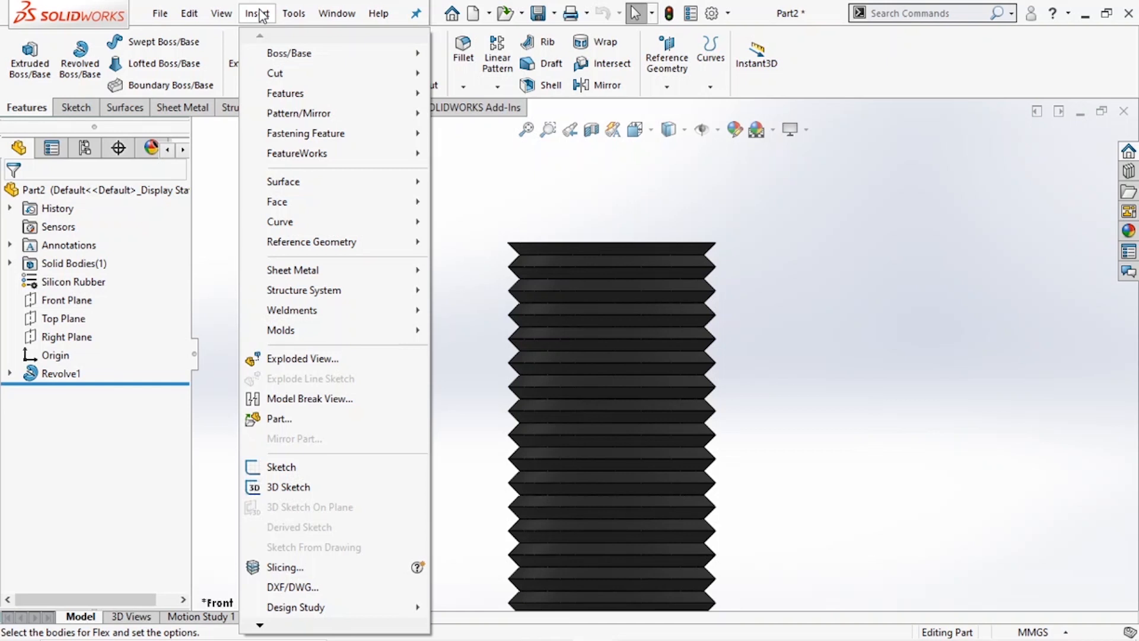
{"action": "mouse_move", "coordinate": [382, 95]}
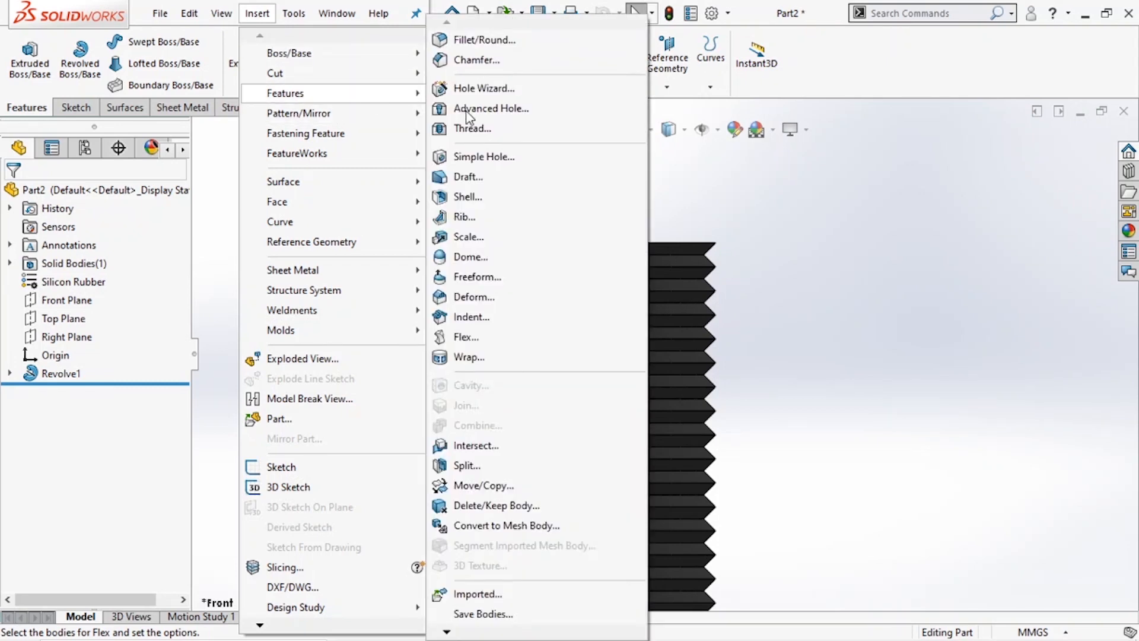
{"action": "left_click", "coordinate": [549, 337]}
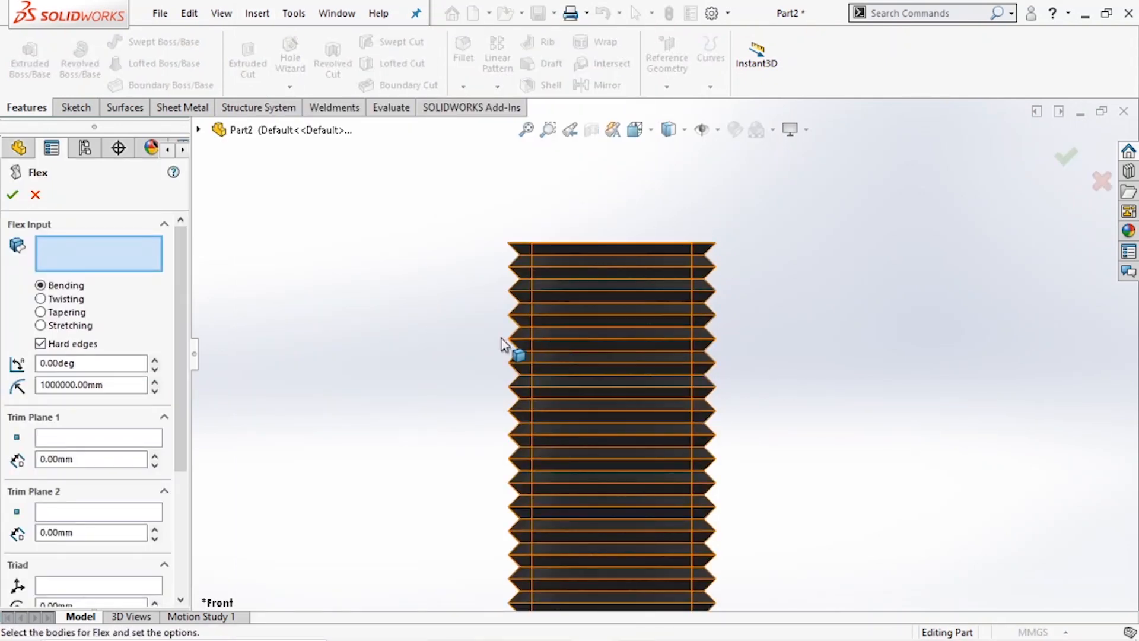
{"action": "left_click", "coordinate": [668, 286]}
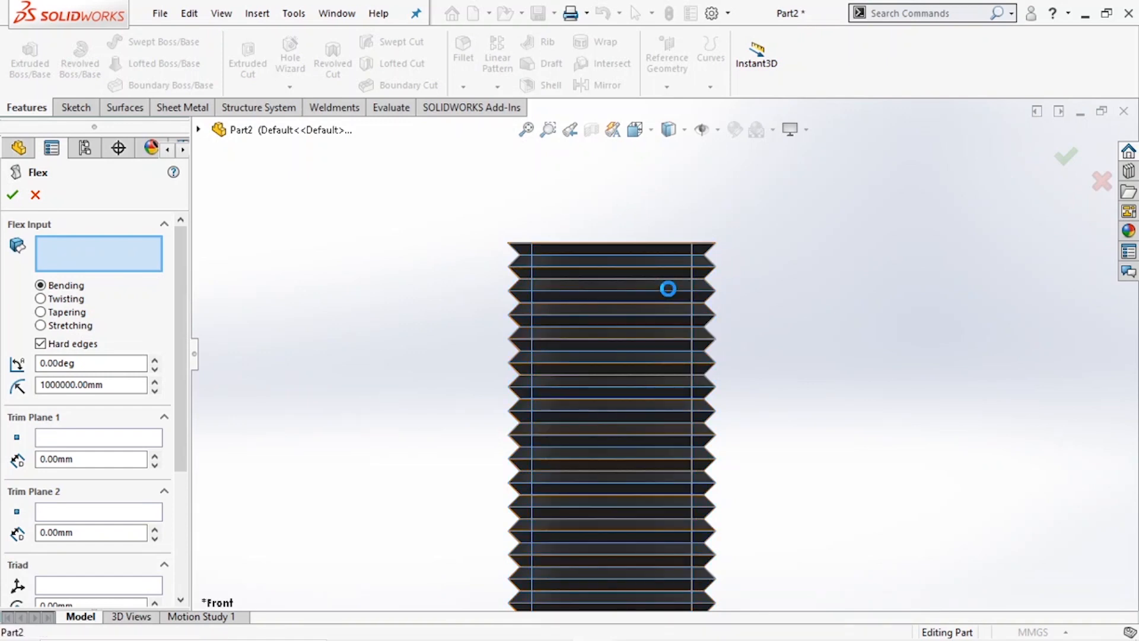
{"action": "middle_click_drag", "start_coordinate": [788, 238], "coordinate": [763, 293]}
{"action": "scroll", "coordinate": [629, 200], "scroll_direction": "up", "scroll_amount": 4}
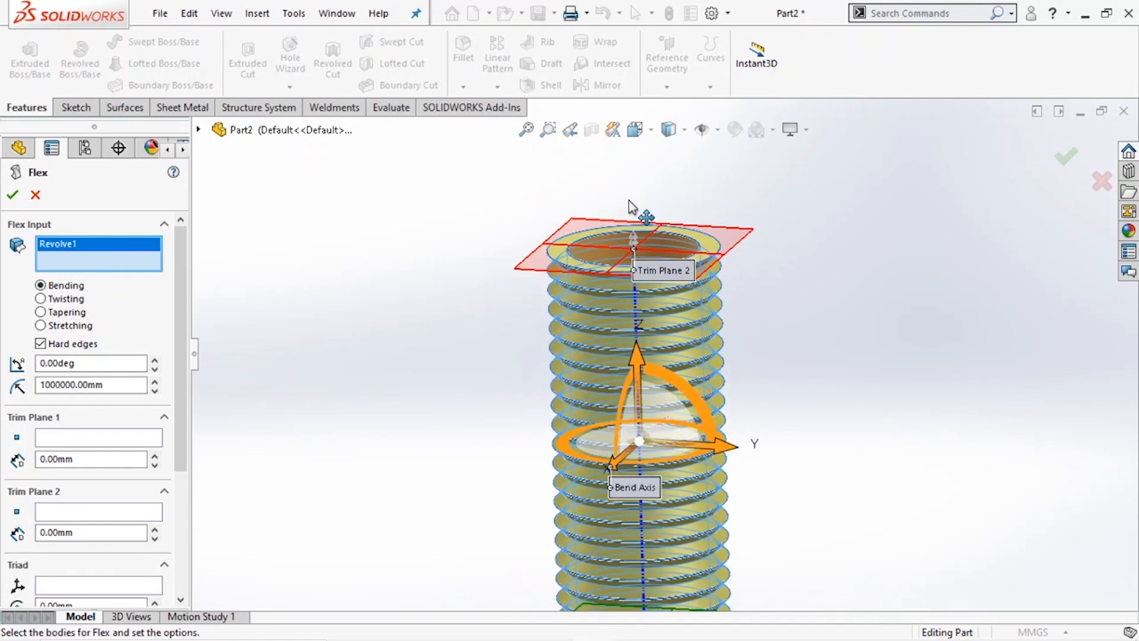
{"action": "scroll", "coordinate": [713, 529], "scroll_direction": "down", "scroll_amount": 2}
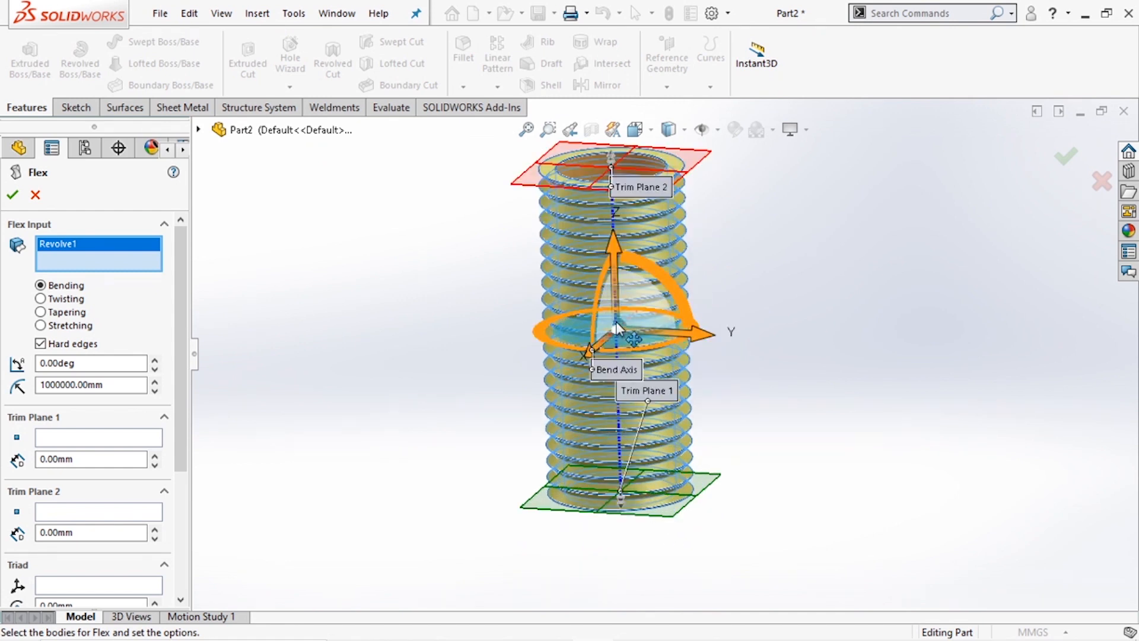
Offset Flex Trim Plane 1 by 55 mm from the lower end of the bellows, working in the Front view
{"action": "left_click", "coordinate": [651, 134]}
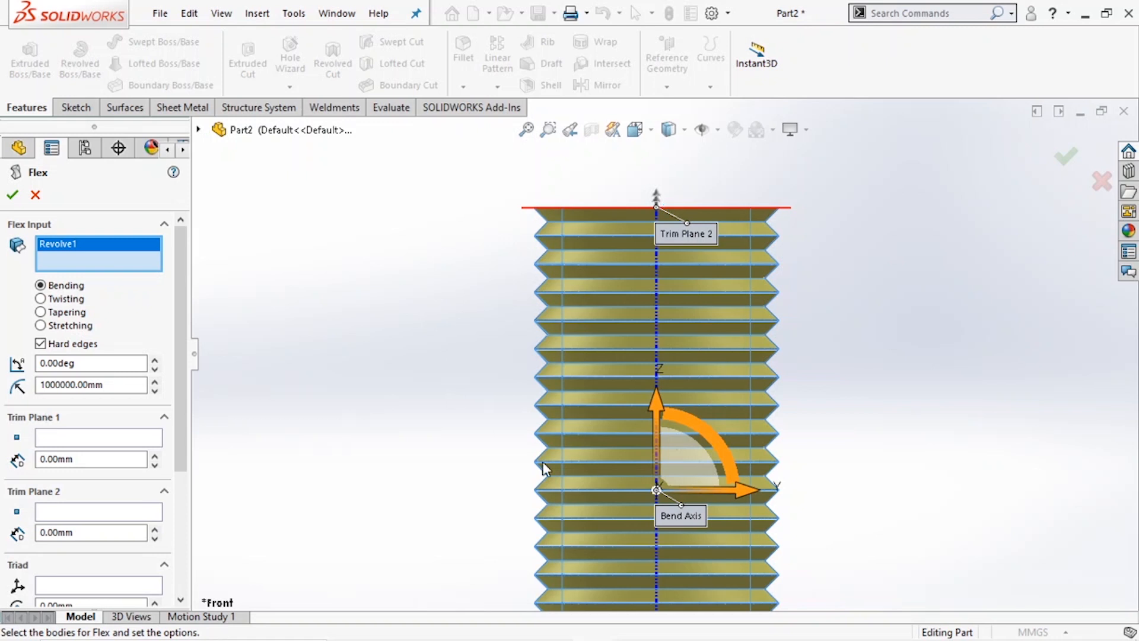
{"action": "scroll", "coordinate": [572, 337], "scroll_direction": "up", "scroll_amount": 3}
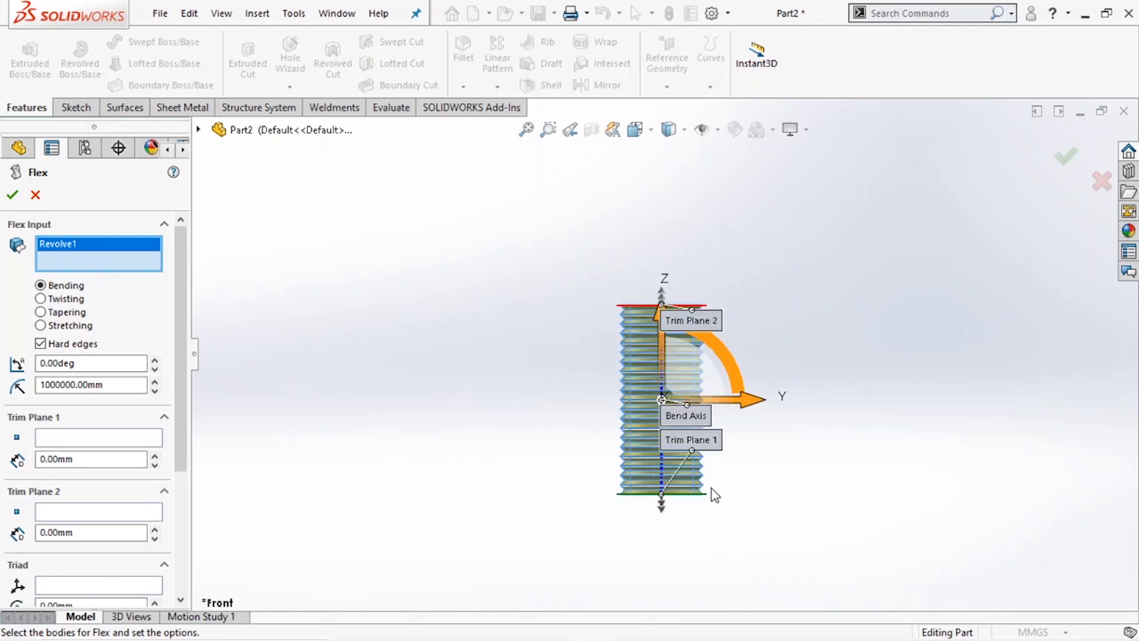
{"action": "scroll", "coordinate": [710, 489], "scroll_direction": "down", "scroll_amount": 3}
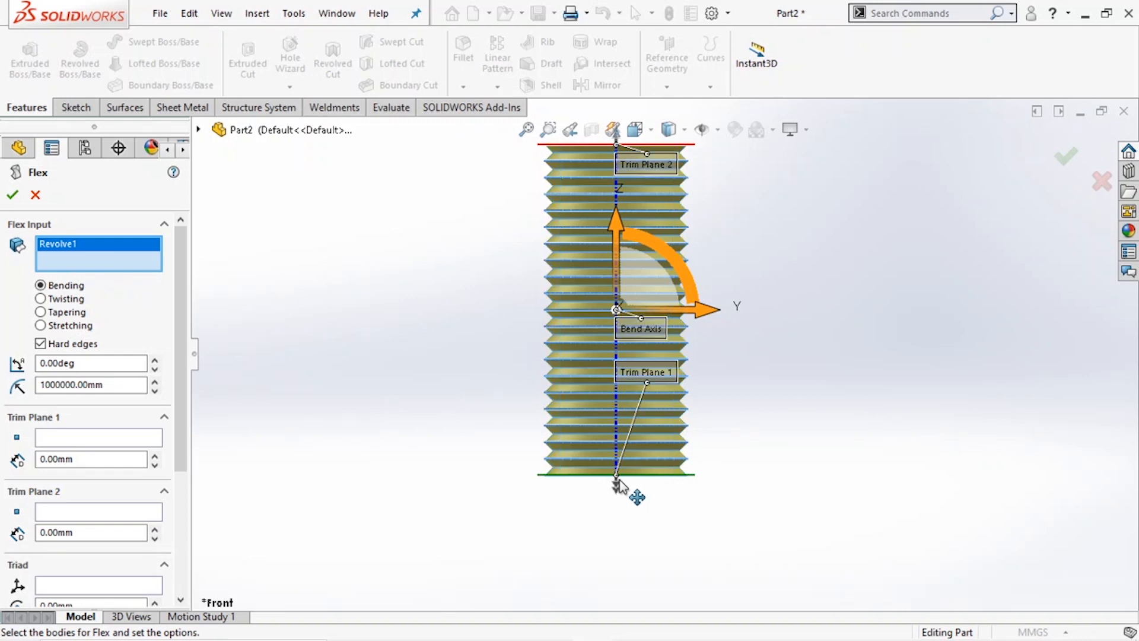
{"action": "left_click_drag", "start_coordinate": [616, 490], "coordinate": [622, 422]}
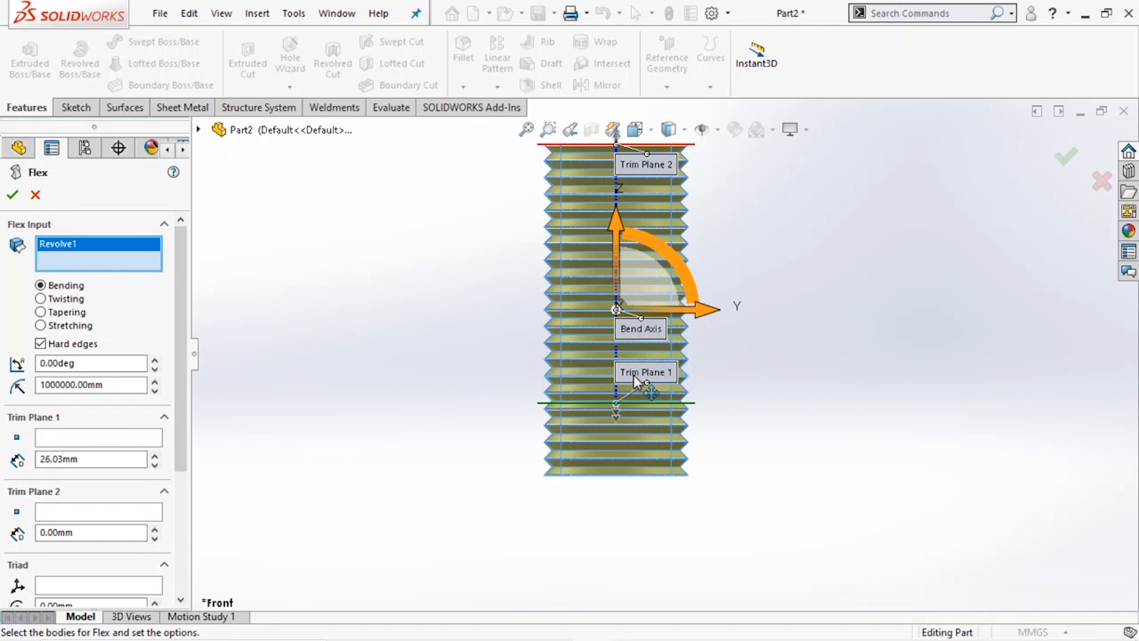
{"action": "left_click", "coordinate": [74, 458]}
{"action": "left_click_drag", "start_coordinate": [74, 458], "coordinate": [2, 462]}
{"action": "type", "text": "60"}
{"action": "key", "text": "Return"}
{"action": "left_click_drag", "start_coordinate": [79, 459], "coordinate": [3, 445]}
{"action": "type", "text": "5"}
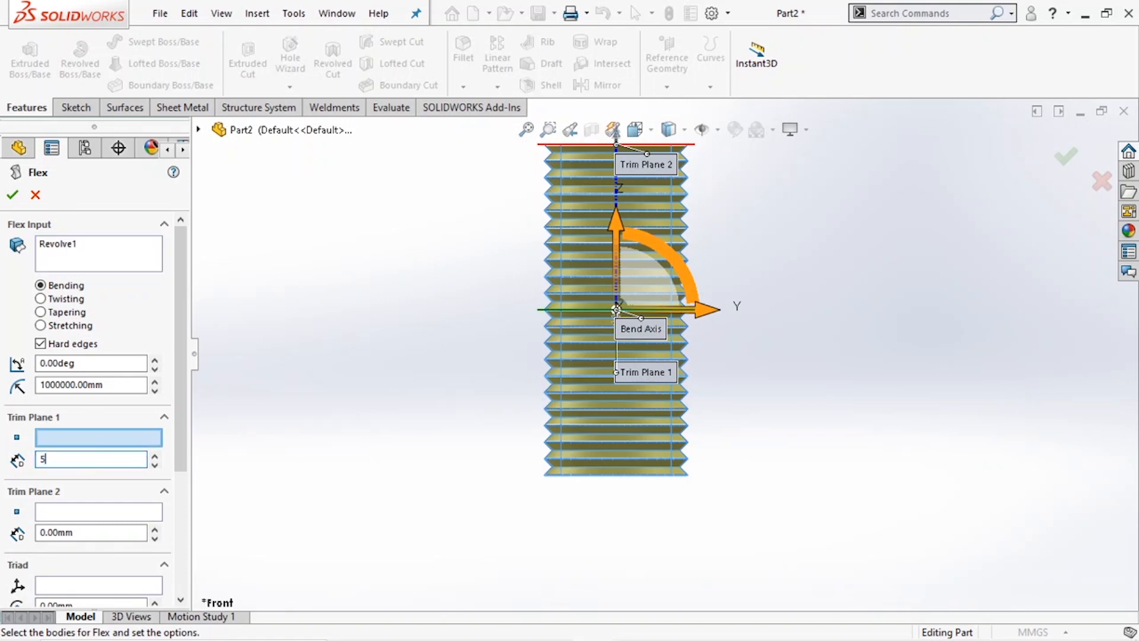
{"action": "type", "text": "5"}
{"action": "key", "text": "Return"}
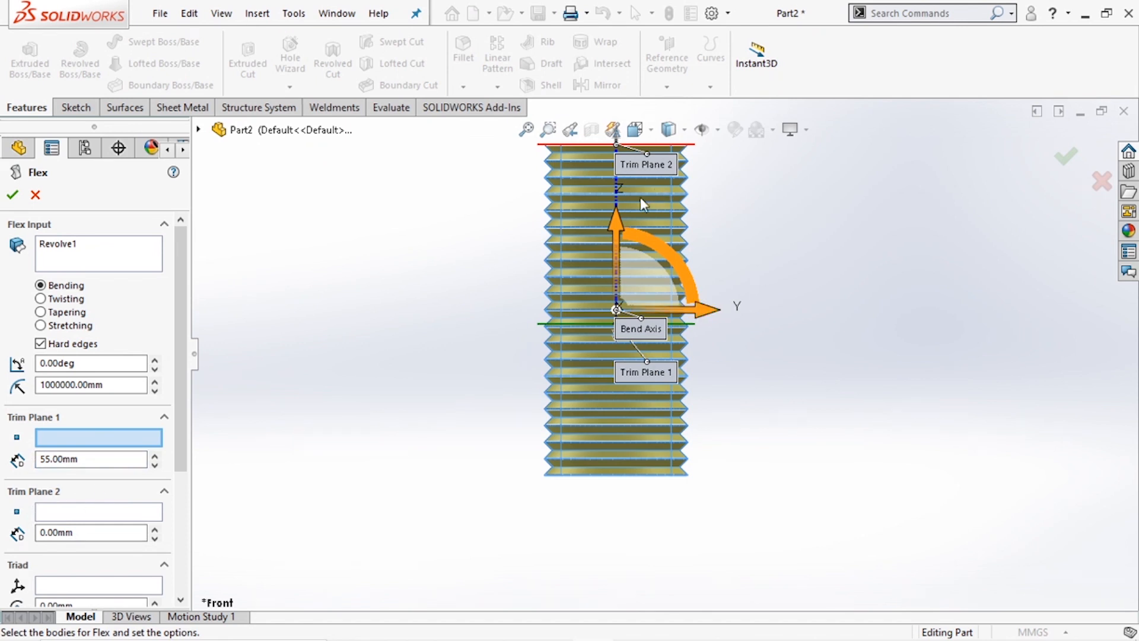
Bend the upper part of the bellows to an angle of about -5.4 degrees using the Trim Plane 2 end
{"action": "scroll", "coordinate": [664, 226], "scroll_direction": "down", "scroll_amount": 3}
{"action": "scroll", "coordinate": [628, 291], "scroll_direction": "up", "scroll_amount": 4}
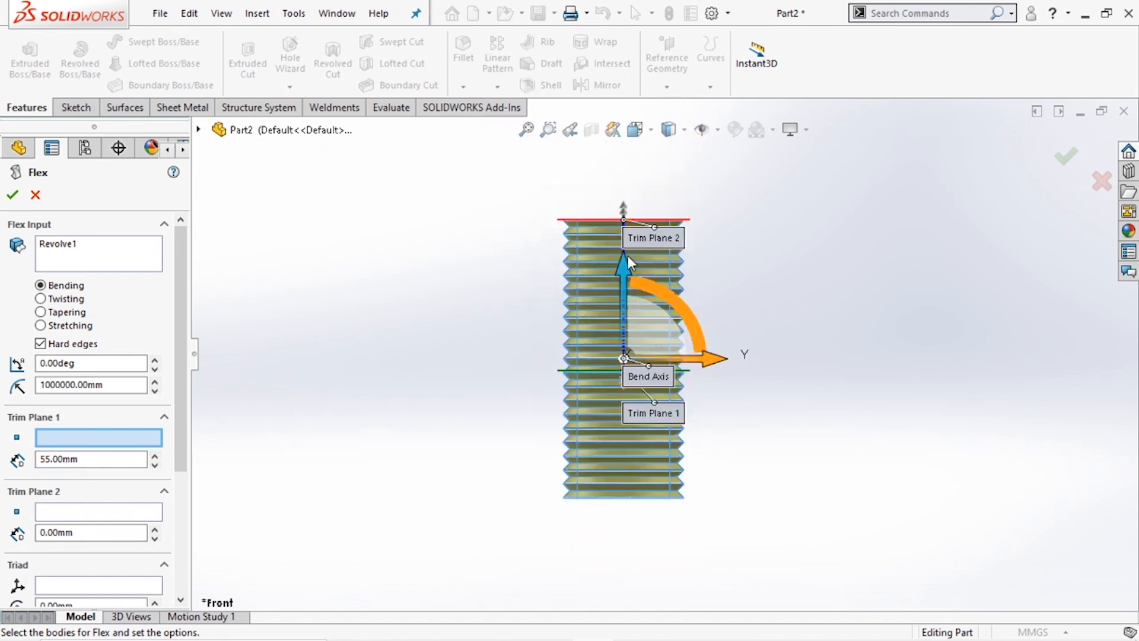
{"action": "scroll", "coordinate": [646, 165], "scroll_direction": "down", "scroll_amount": 3}
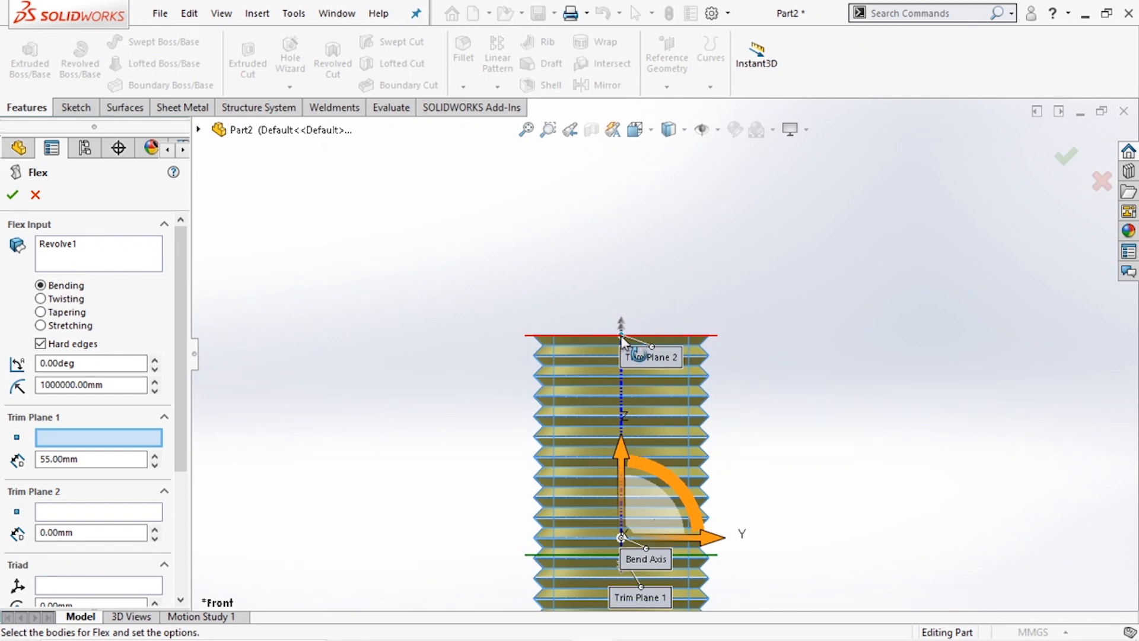
{"action": "scroll", "coordinate": [705, 386], "scroll_direction": "up", "scroll_amount": 4}
{"action": "scroll", "coordinate": [713, 402], "scroll_direction": "down", "scroll_amount": 3}
{"action": "scroll", "coordinate": [710, 393], "scroll_direction": "down", "scroll_amount": 5}
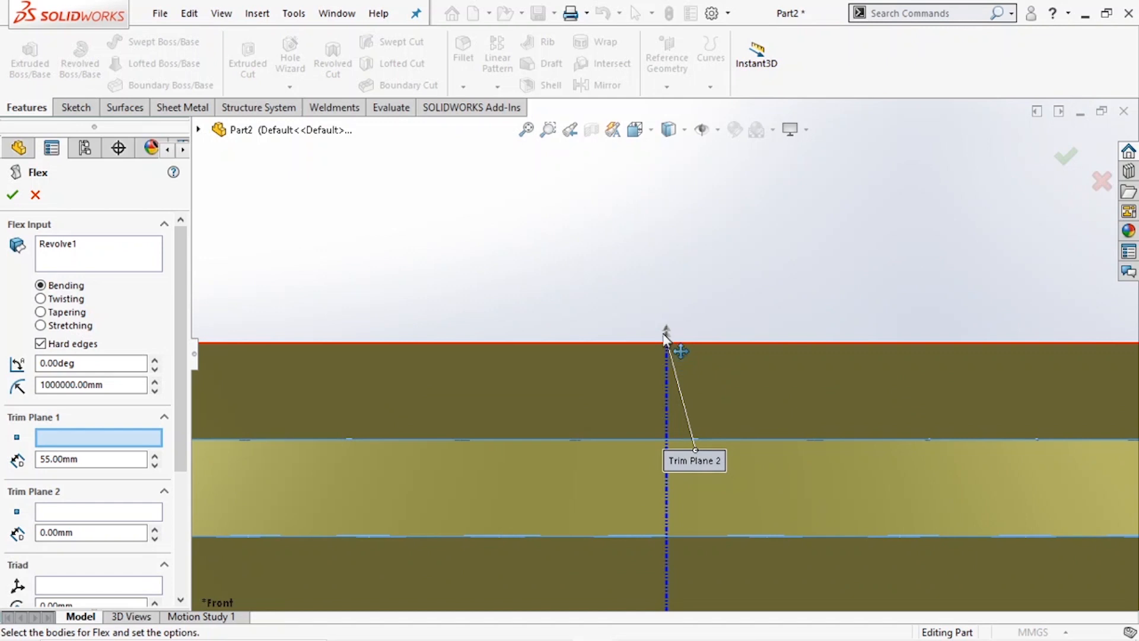
{"action": "scroll", "coordinate": [664, 343], "scroll_direction": "up", "scroll_amount": 6}
{"action": "scroll", "coordinate": [702, 352], "scroll_direction": "down", "scroll_amount": 2}
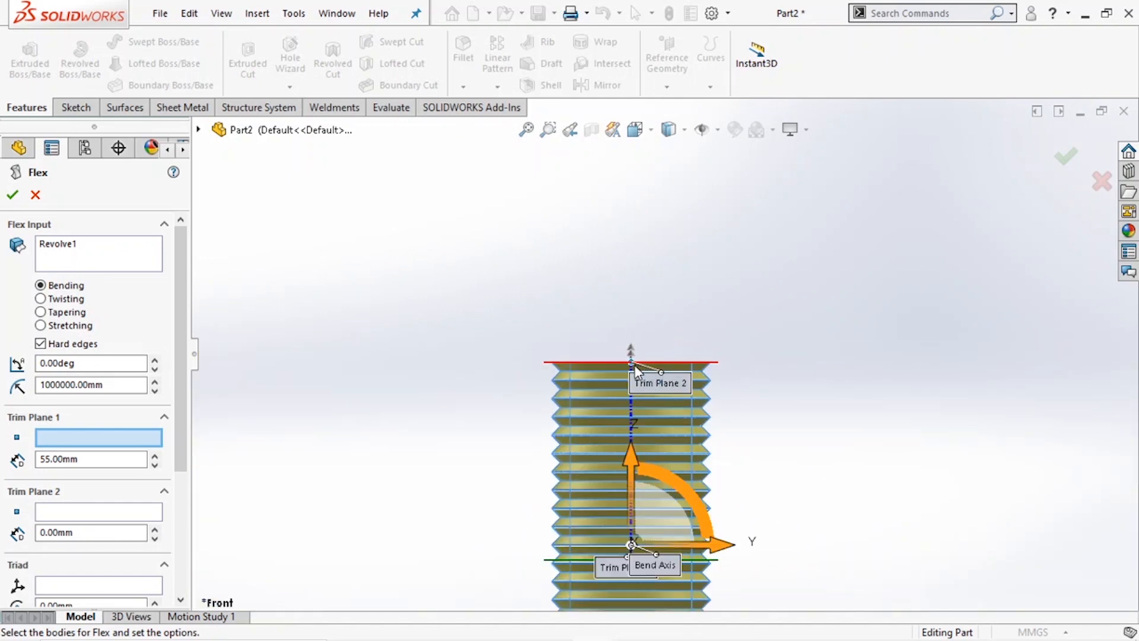
{"action": "left_click_drag", "start_coordinate": [633, 367], "coordinate": [593, 363]}
{"action": "left_click_drag", "start_coordinate": [660, 406], "coordinate": [618, 389]}
{"action": "scroll", "coordinate": [386, 337], "scroll_direction": "up", "scroll_amount": 5}
{"action": "scroll", "coordinate": [591, 397], "scroll_direction": "down", "scroll_amount": 3}
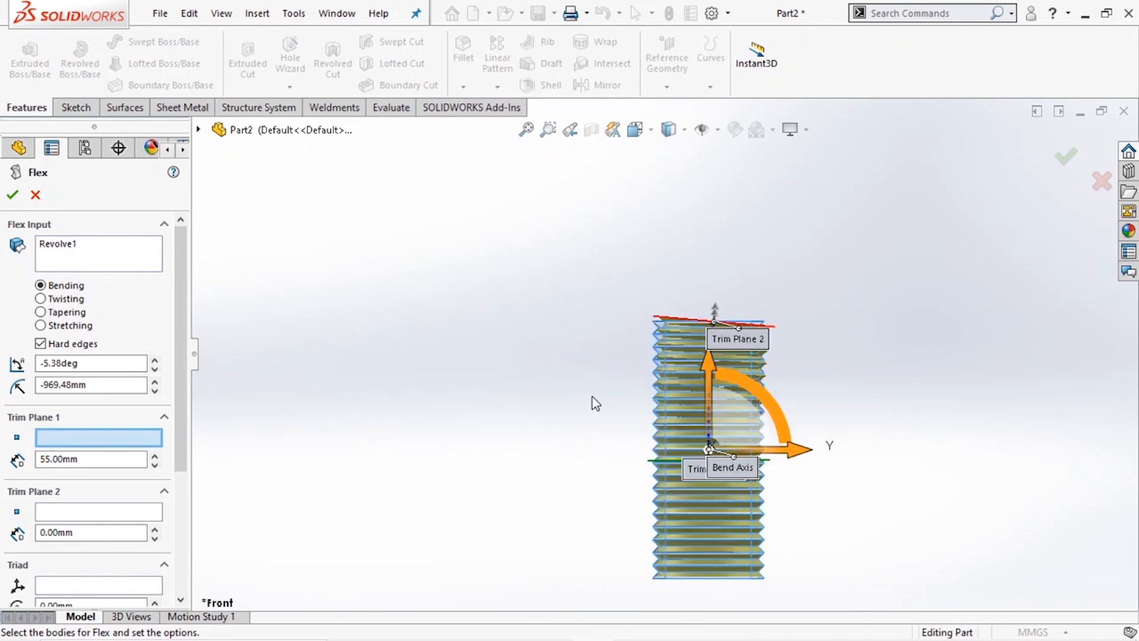
Rotate the Flex triad a few degrees in the front plane around the bend axis
{"action": "scroll", "coordinate": [811, 435], "scroll_direction": "down", "scroll_amount": 1}
{"action": "left_click_drag", "start_coordinate": [709, 403], "coordinate": [681, 384]}
{"action": "scroll", "coordinate": [680, 384], "scroll_direction": "up", "scroll_amount": 2}
{"action": "scroll", "coordinate": [683, 387], "scroll_direction": "down", "scroll_amount": 2}
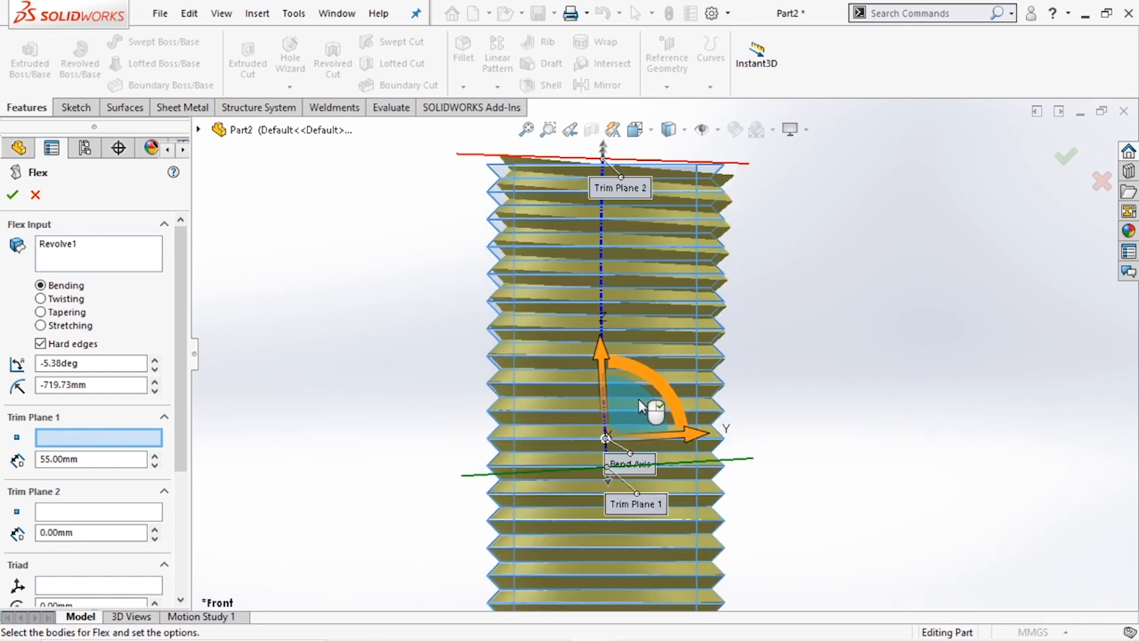
{"action": "scroll", "coordinate": [647, 403], "scroll_direction": "down", "scroll_amount": 3}
{"action": "left_click_drag", "start_coordinate": [628, 426], "coordinate": [634, 428]}
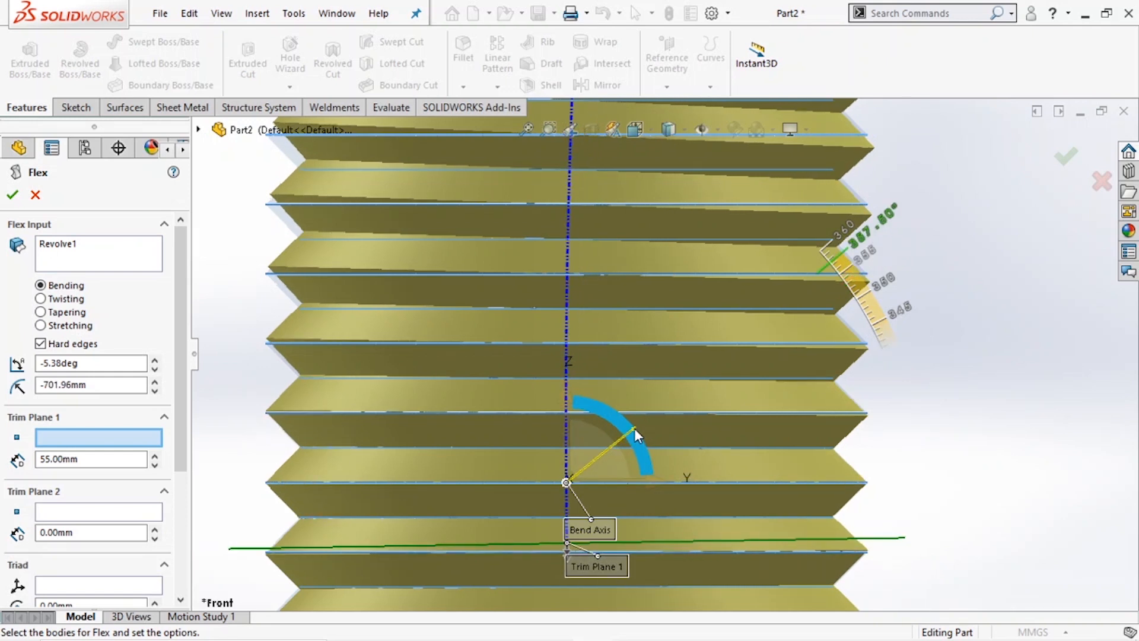
{"action": "left_click_drag", "start_coordinate": [634, 428], "coordinate": [634, 424]}
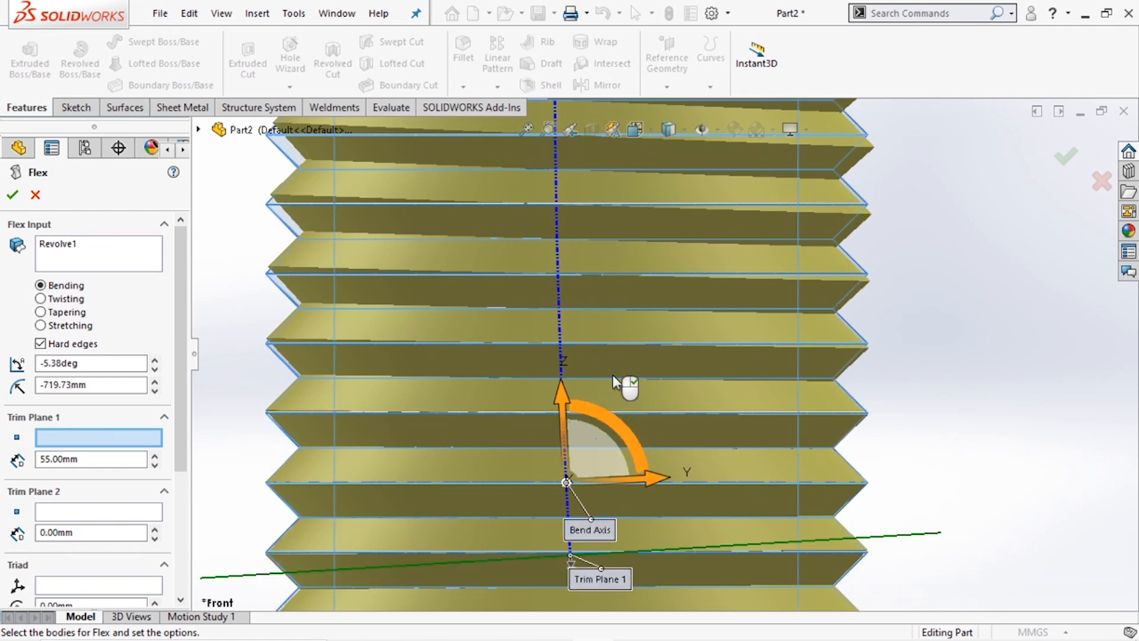
Bend the upper end of the bellows over and set the Flex angle to 90 degrees
{"action": "scroll", "coordinate": [612, 375], "scroll_direction": "up", "scroll_amount": 6}
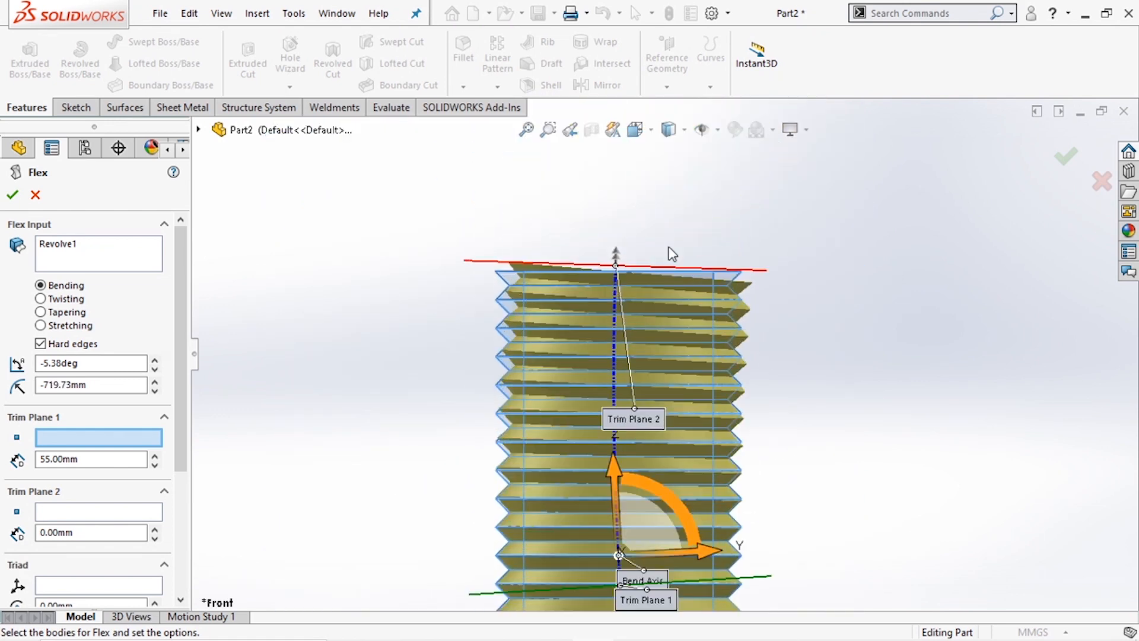
{"action": "left_click_drag", "start_coordinate": [618, 268], "coordinate": [750, 367]}
{"action": "double_click", "coordinate": [68, 364]}
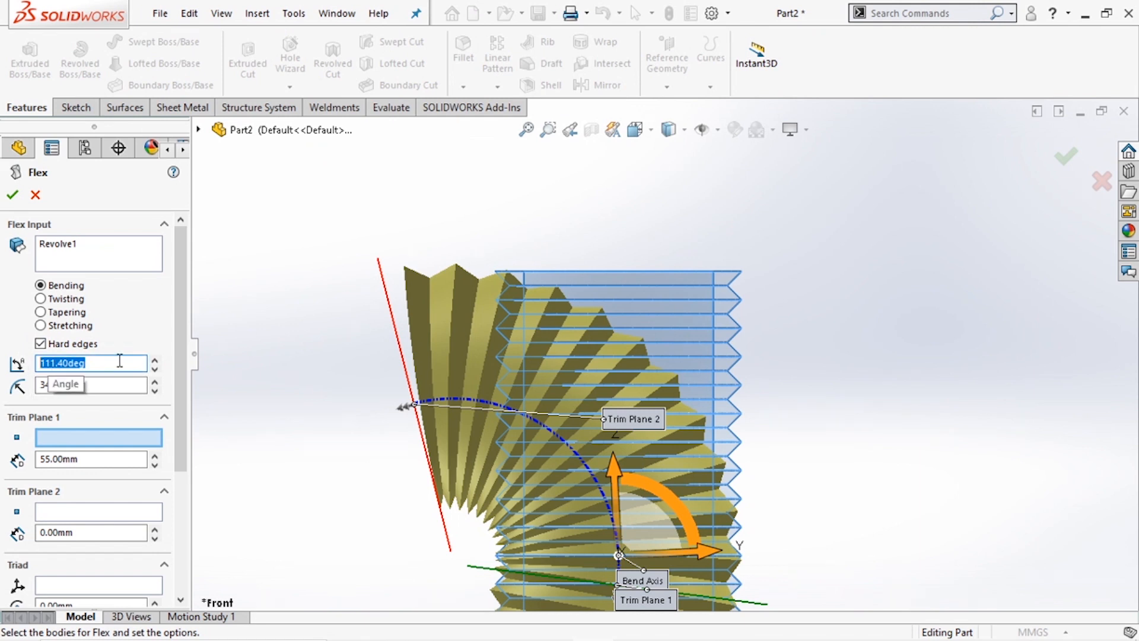
{"action": "type", "text": "90"}
{"action": "left_click", "coordinate": [114, 383]}
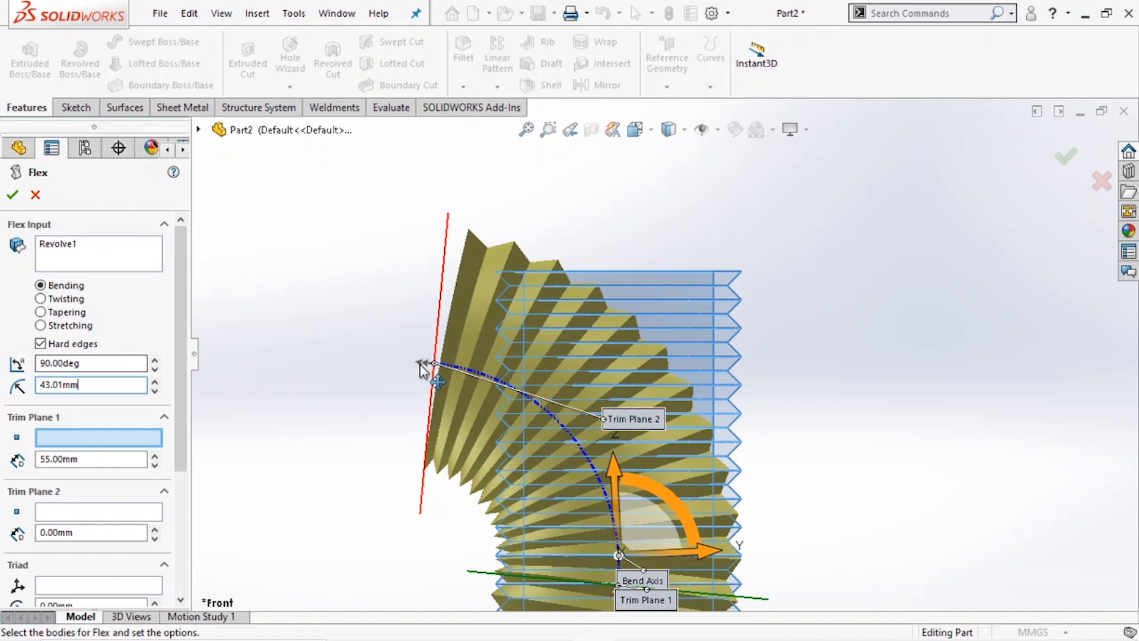
Bend the upper end further to about 125 degrees and accept the Flex feature
{"action": "scroll", "coordinate": [348, 289], "scroll_direction": "up", "scroll_amount": 5}
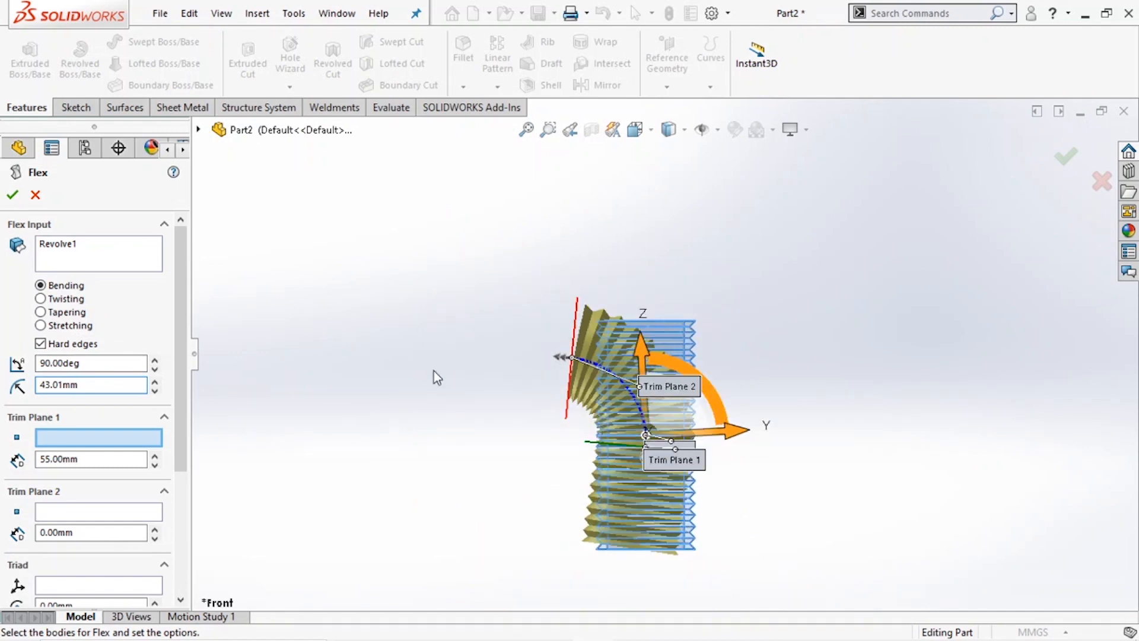
{"action": "scroll", "coordinate": [693, 513], "scroll_direction": "down", "scroll_amount": 4}
{"action": "scroll", "coordinate": [443, 311], "scroll_direction": "up", "scroll_amount": 3}
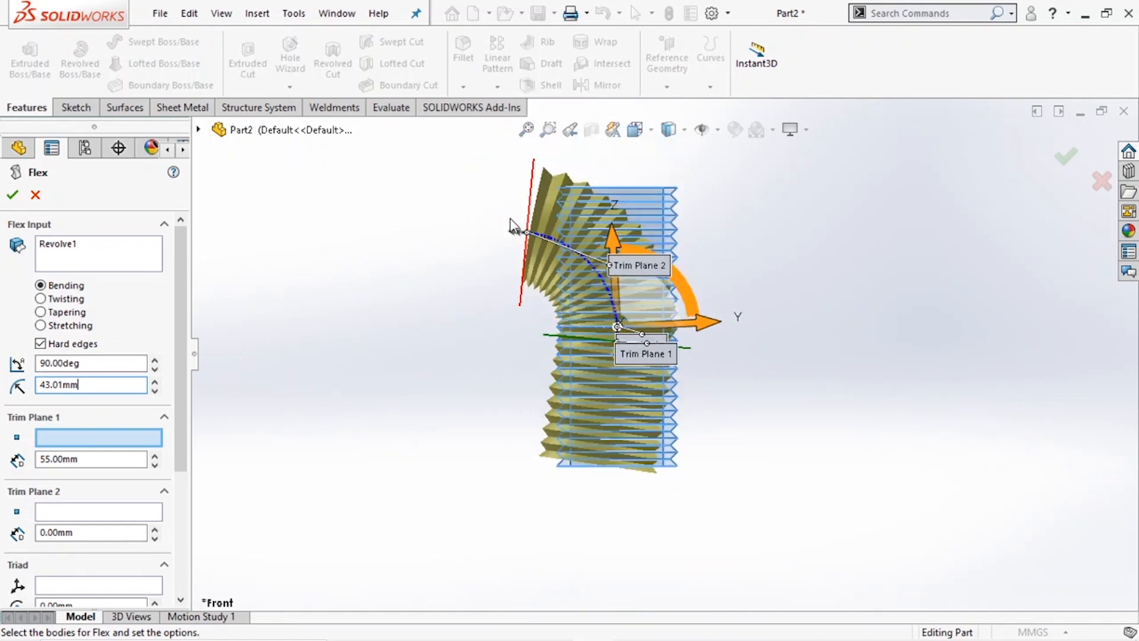
{"action": "scroll", "coordinate": [528, 235], "scroll_direction": "down", "scroll_amount": 4}
{"action": "left_click_drag", "start_coordinate": [581, 299], "coordinate": [320, 281]}
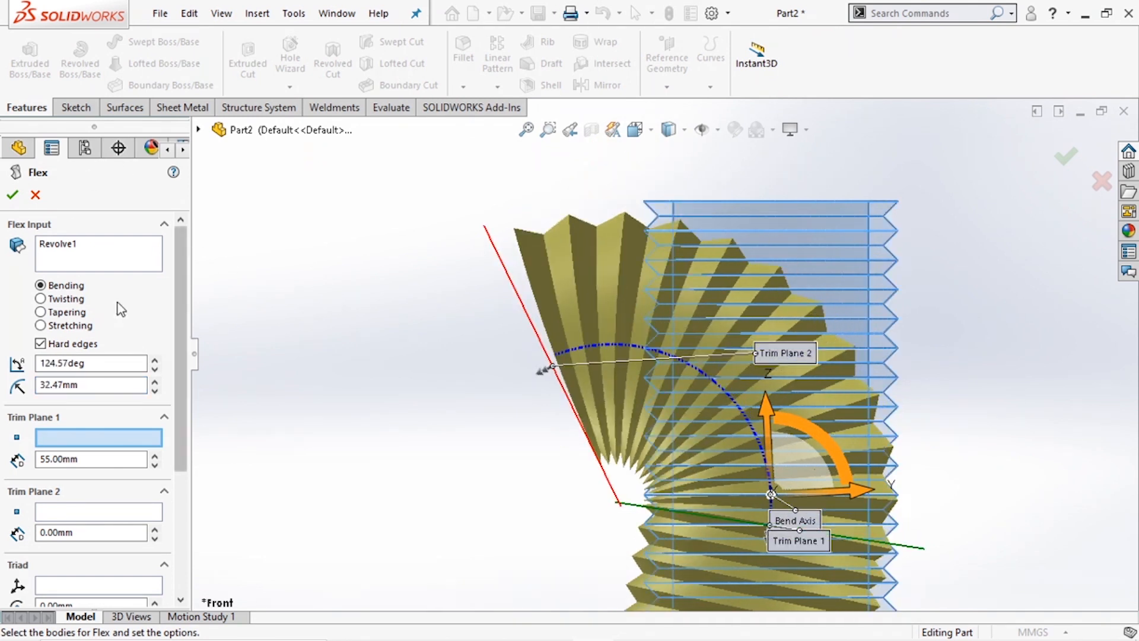
{"action": "left_click", "coordinate": [12, 194]}
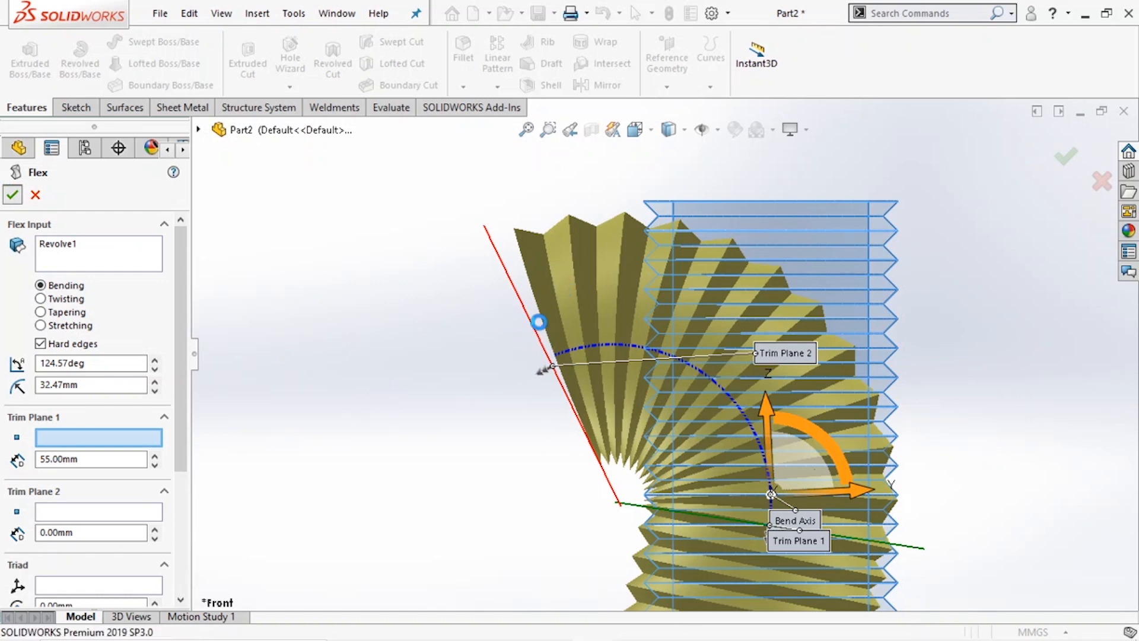
Inspect the bent hose from an angled view and delete its Flex feature
{"action": "scroll", "coordinate": [539, 324], "scroll_direction": "up", "scroll_amount": 5}
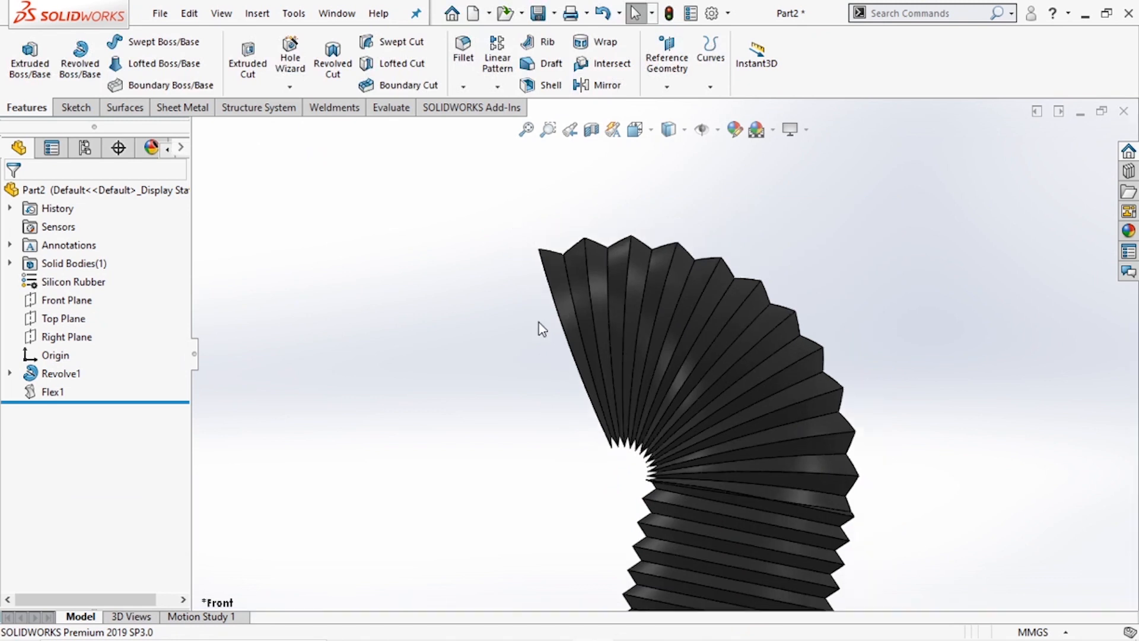
{"action": "middle_click_drag", "start_coordinate": [468, 337], "coordinate": [611, 468]}
{"action": "right_click", "coordinate": [69, 393]}
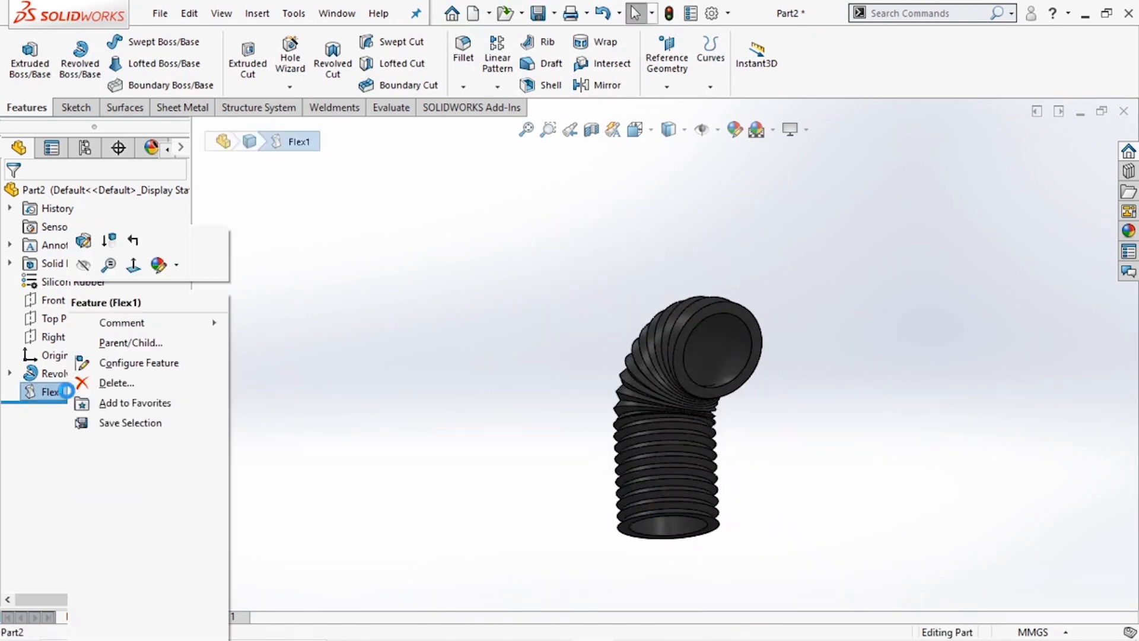
{"action": "left_click", "coordinate": [112, 381]}
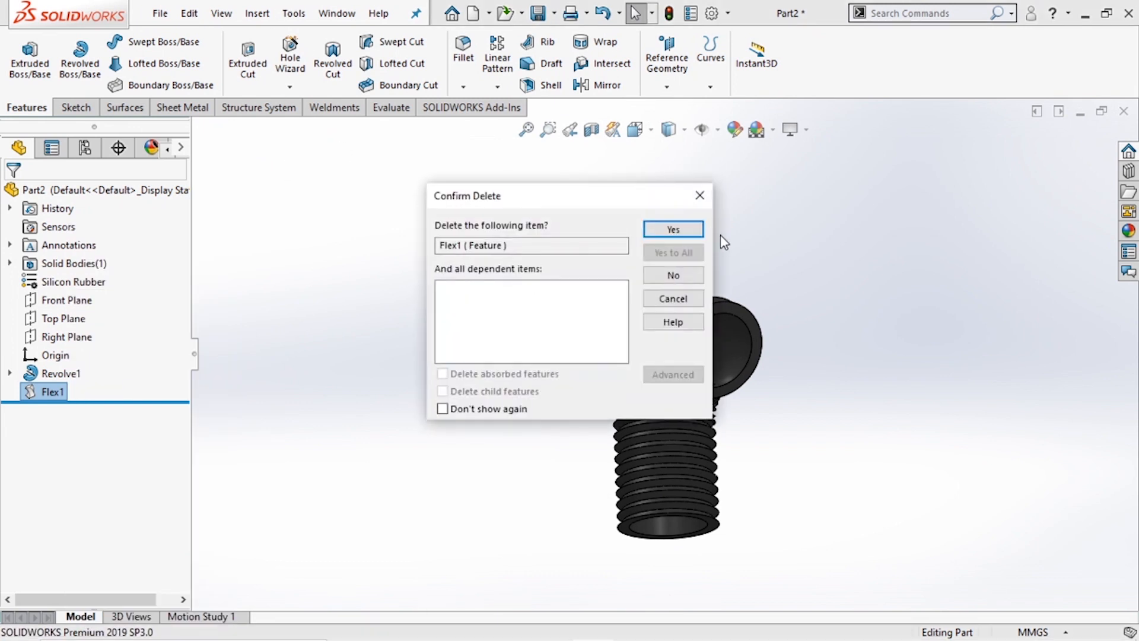
{"action": "left_click", "coordinate": [670, 229]}
Start a Flex feature on the bellows body and set its type to Tapering
{"action": "left_click", "coordinate": [259, 14]}
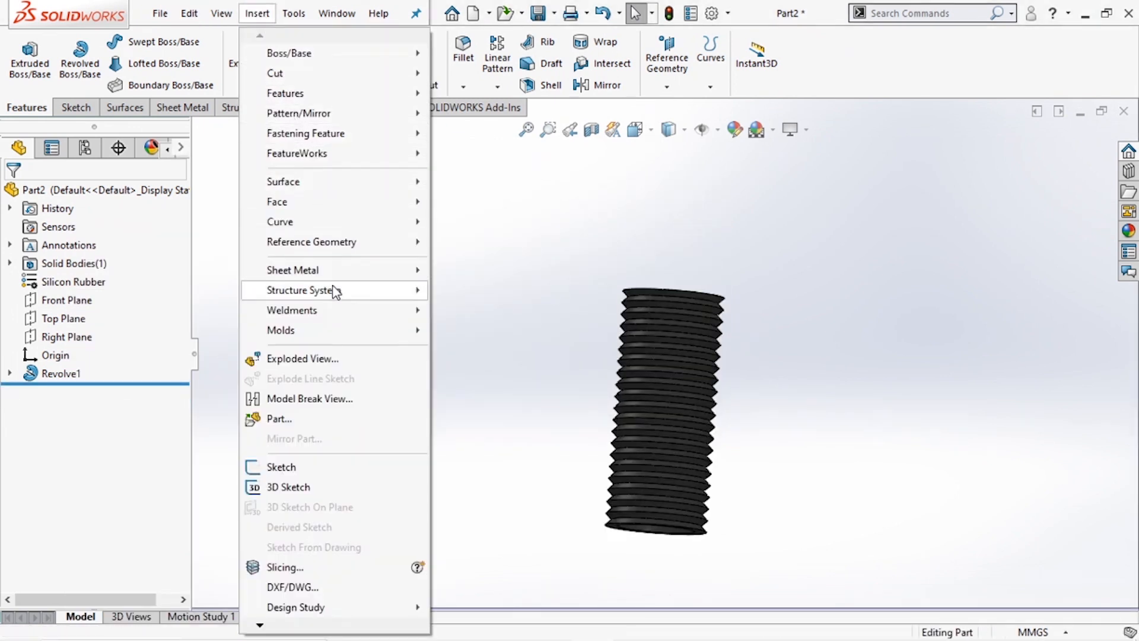
{"action": "mouse_move", "coordinate": [386, 95]}
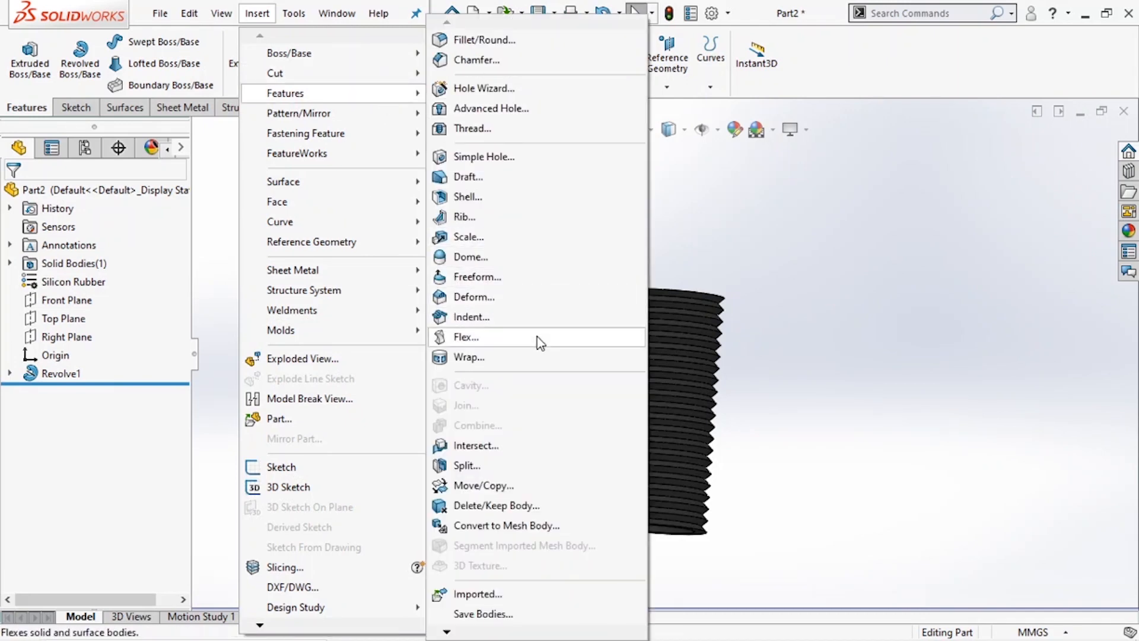
{"action": "left_click", "coordinate": [469, 333]}
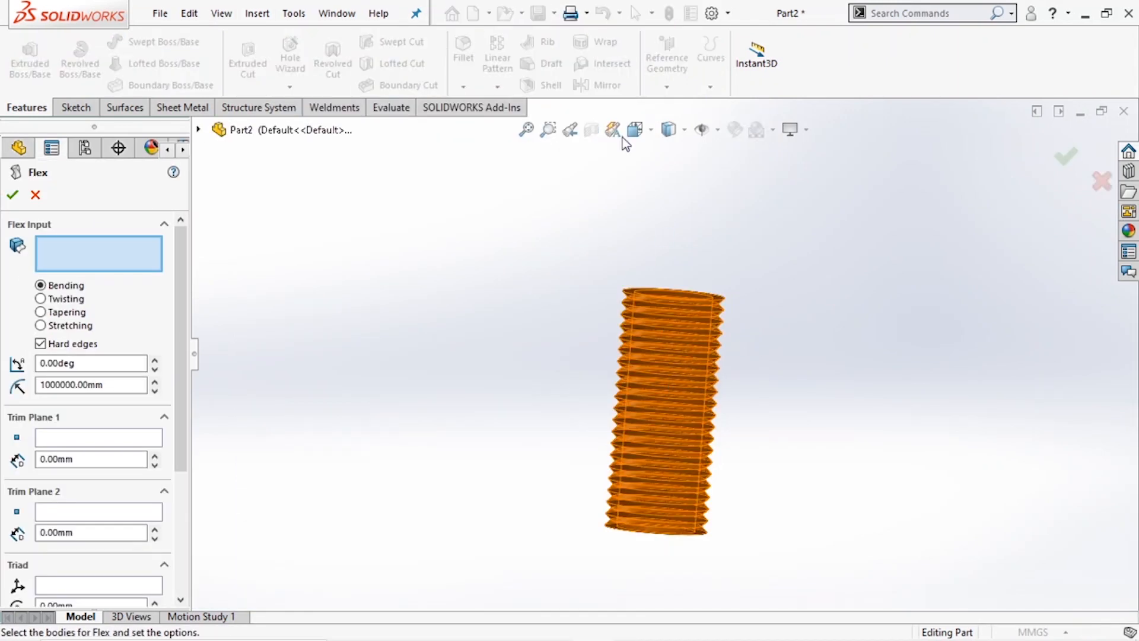
{"action": "left_click", "coordinate": [645, 134]}
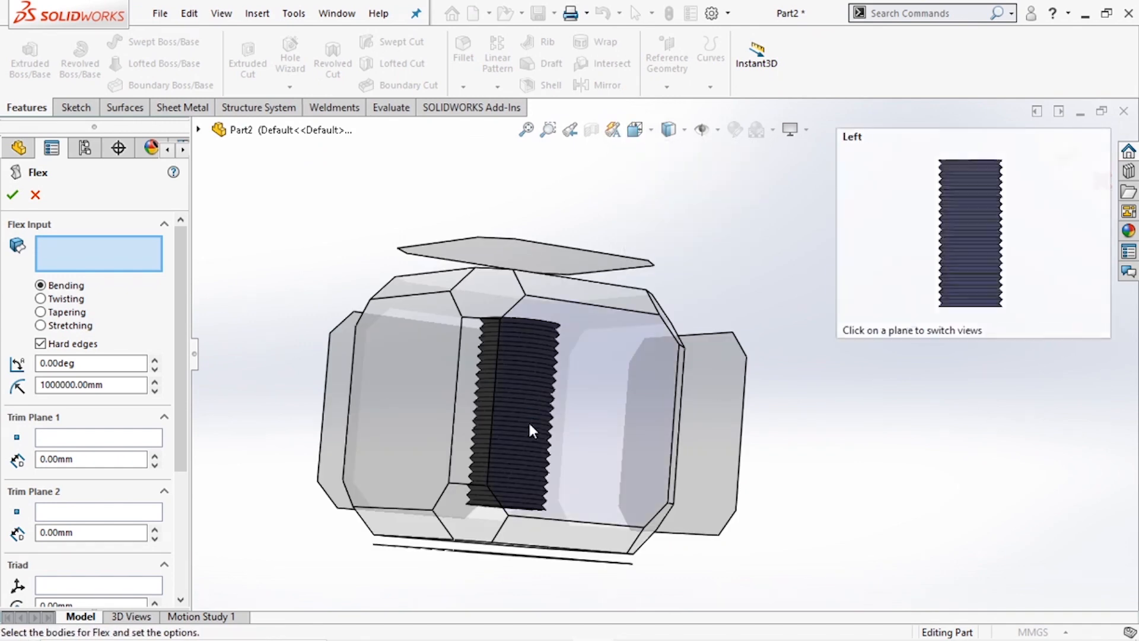
{"action": "left_click", "coordinate": [528, 421]}
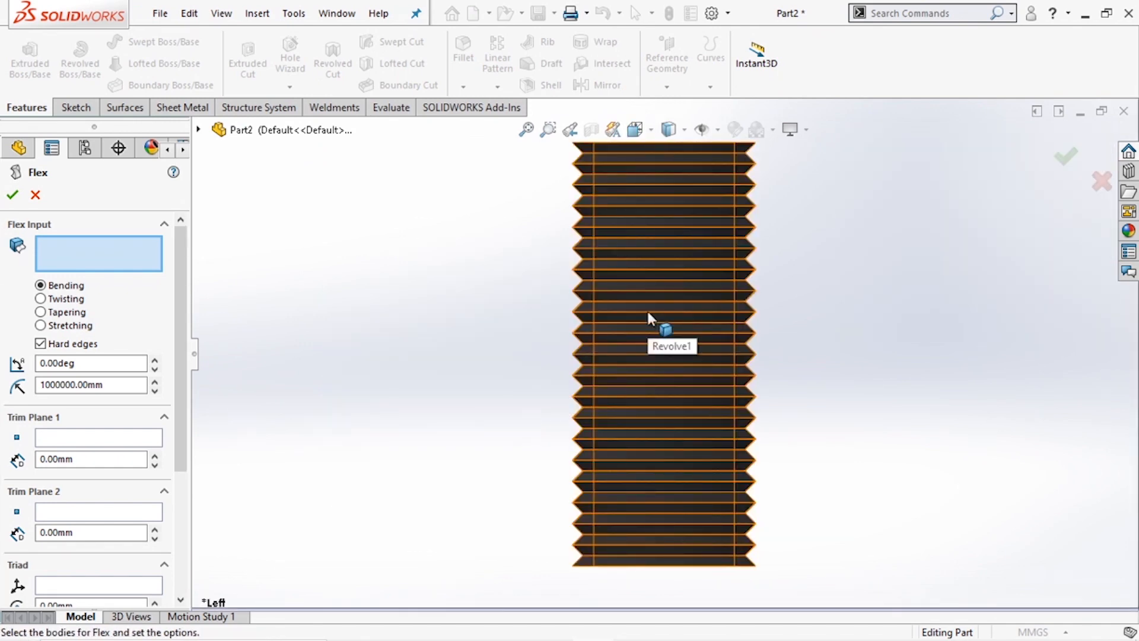
{"action": "left_click", "coordinate": [648, 314]}
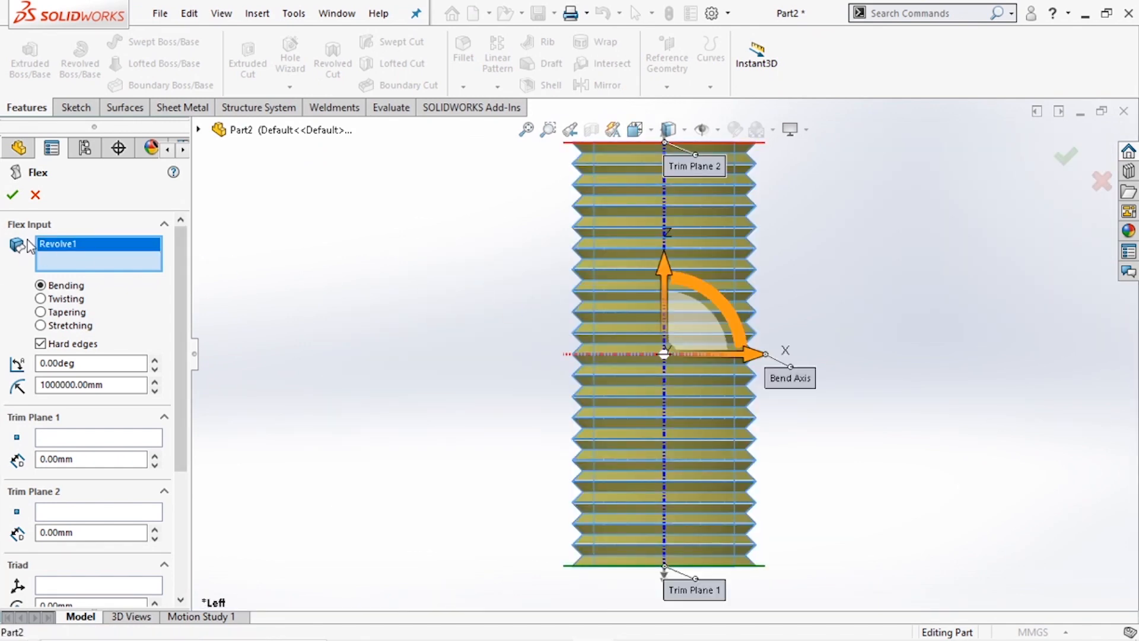
{"action": "left_click", "coordinate": [41, 313]}
Move Trim Plane 1 about 6.45 mm up from the lower end of the bellows
{"action": "scroll", "coordinate": [526, 356], "scroll_direction": "up", "scroll_amount": 4}
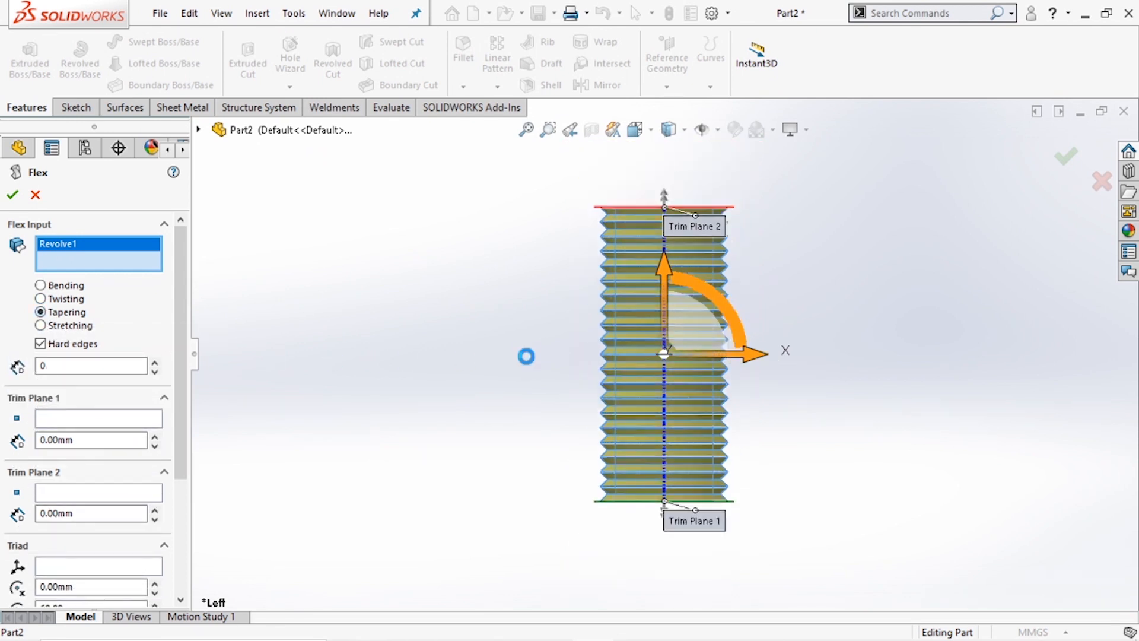
{"action": "scroll", "coordinate": [750, 447], "scroll_direction": "down", "scroll_amount": 3}
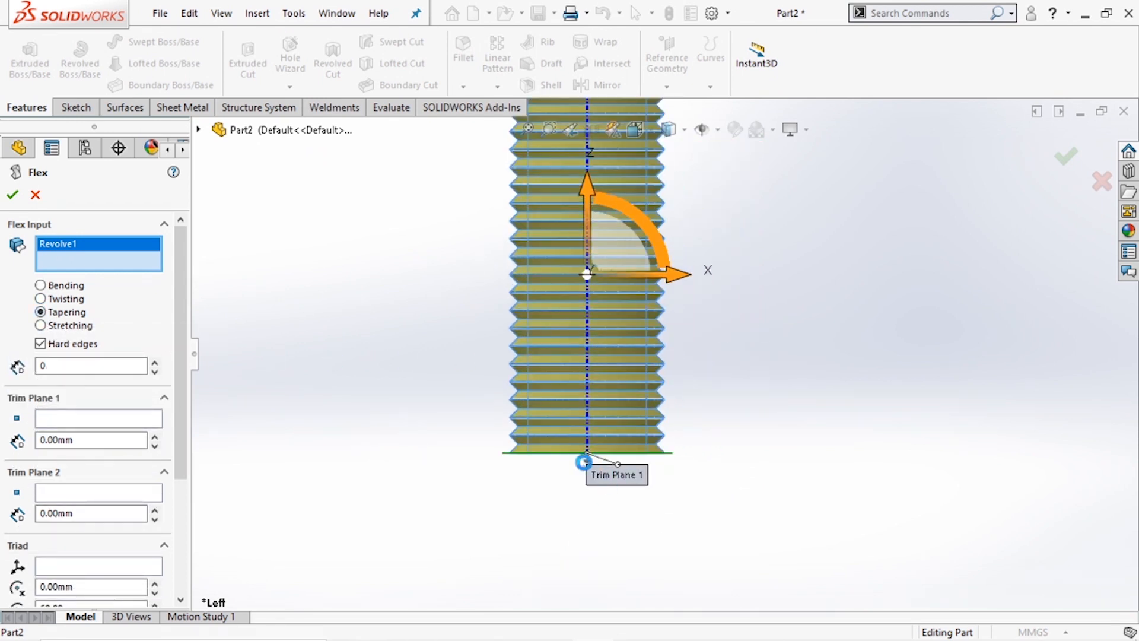
{"action": "left_click_drag", "start_coordinate": [584, 461], "coordinate": [587, 448]}
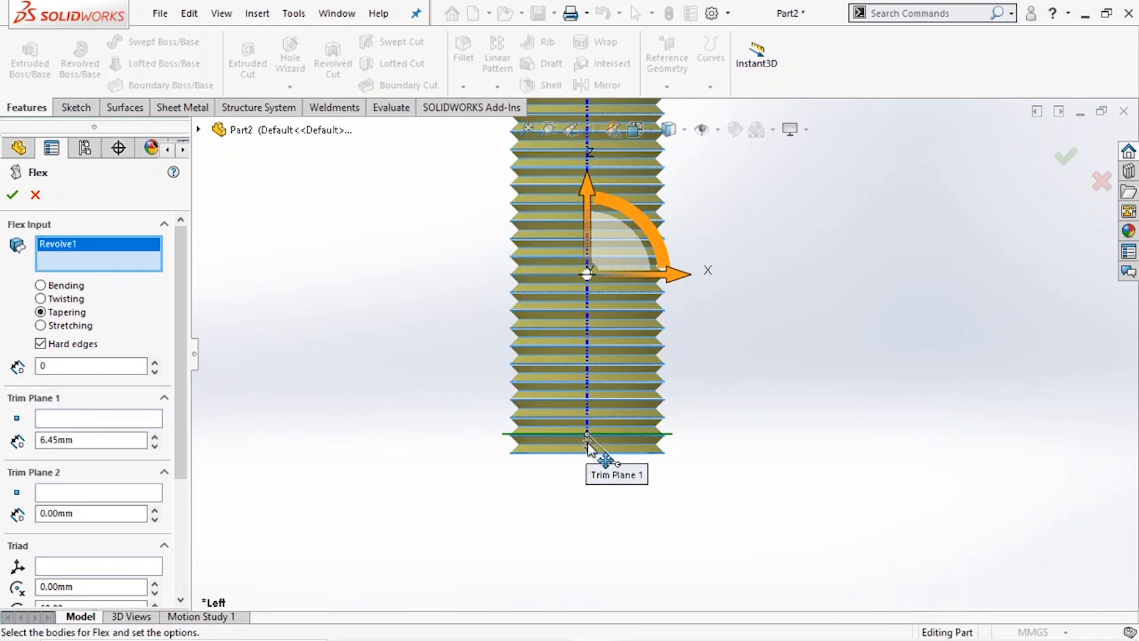
{"action": "scroll", "coordinate": [464, 394], "scroll_direction": "up", "scroll_amount": 4}
{"action": "scroll", "coordinate": [697, 233], "scroll_direction": "down", "scroll_amount": 3}
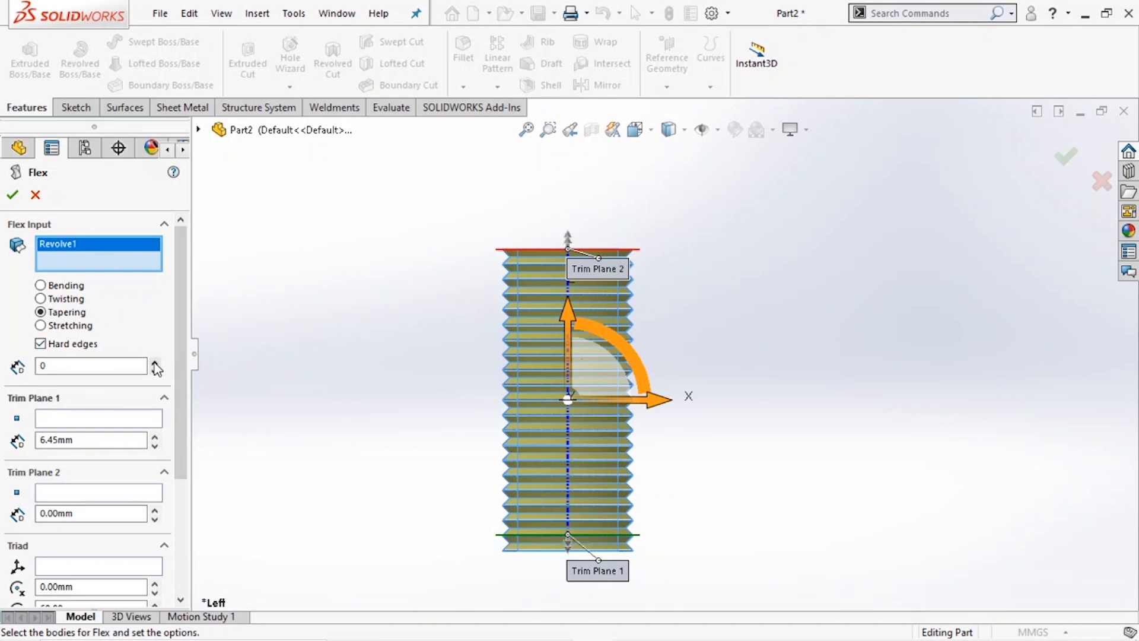
Try taper factors of 0.5 and 0.1 on the bellows while switching Hard edges off and back on
{"action": "left_click_drag", "start_coordinate": [154, 363], "coordinate": [154, 372]}
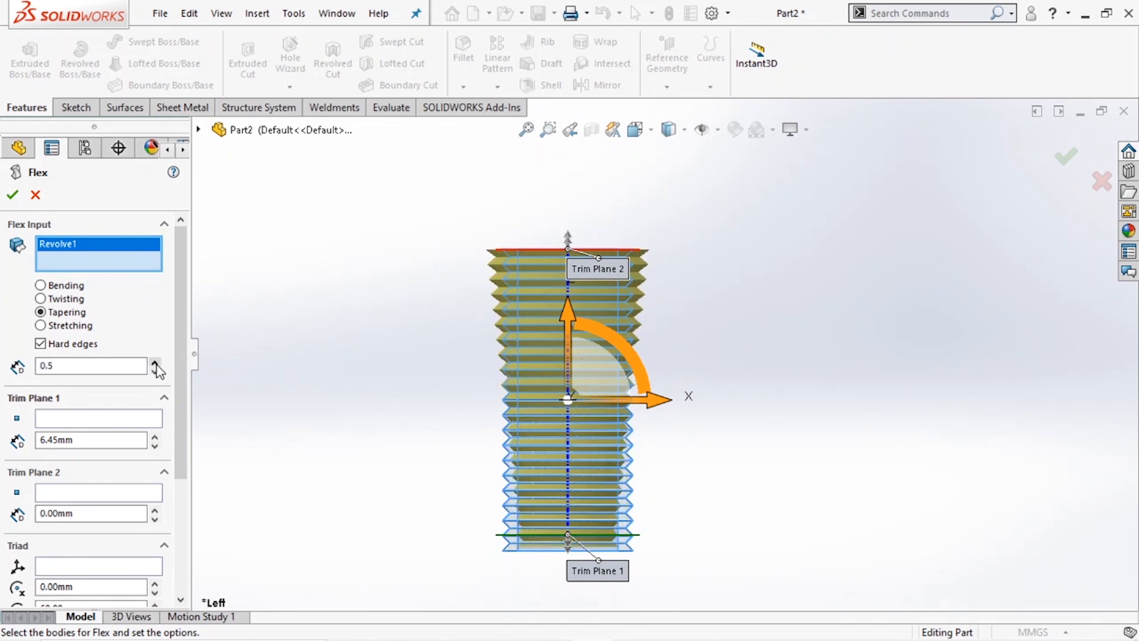
{"action": "left_click", "coordinate": [43, 344]}
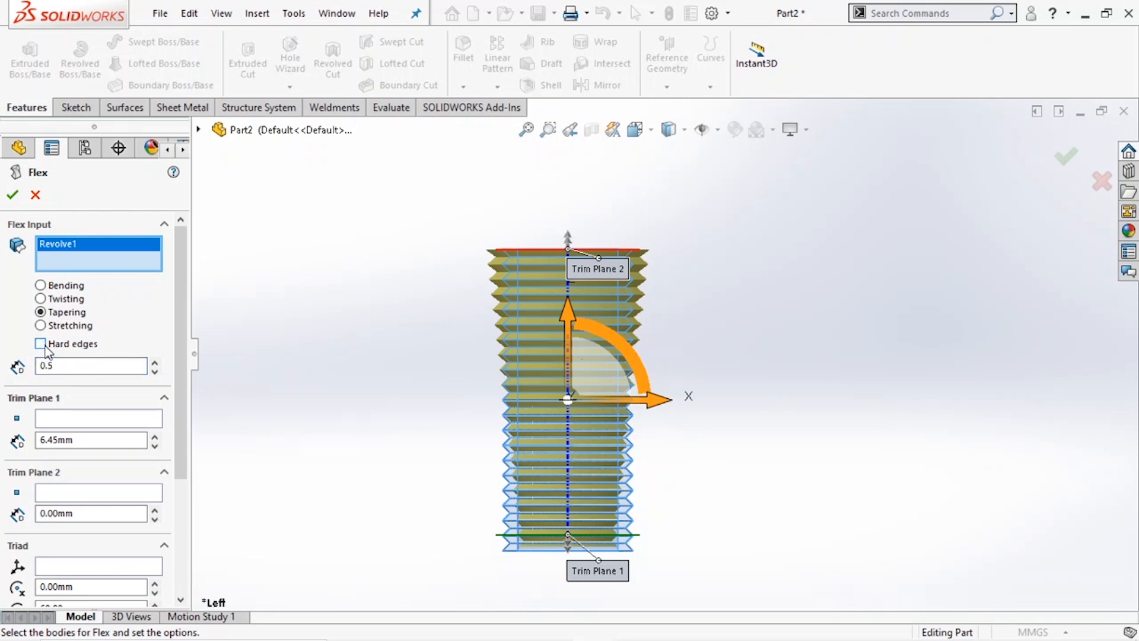
{"action": "left_click", "coordinate": [154, 360]}
{"action": "left_click", "coordinate": [154, 360]}
{"action": "left_click_drag", "start_coordinate": [154, 371], "coordinate": [154, 372]}
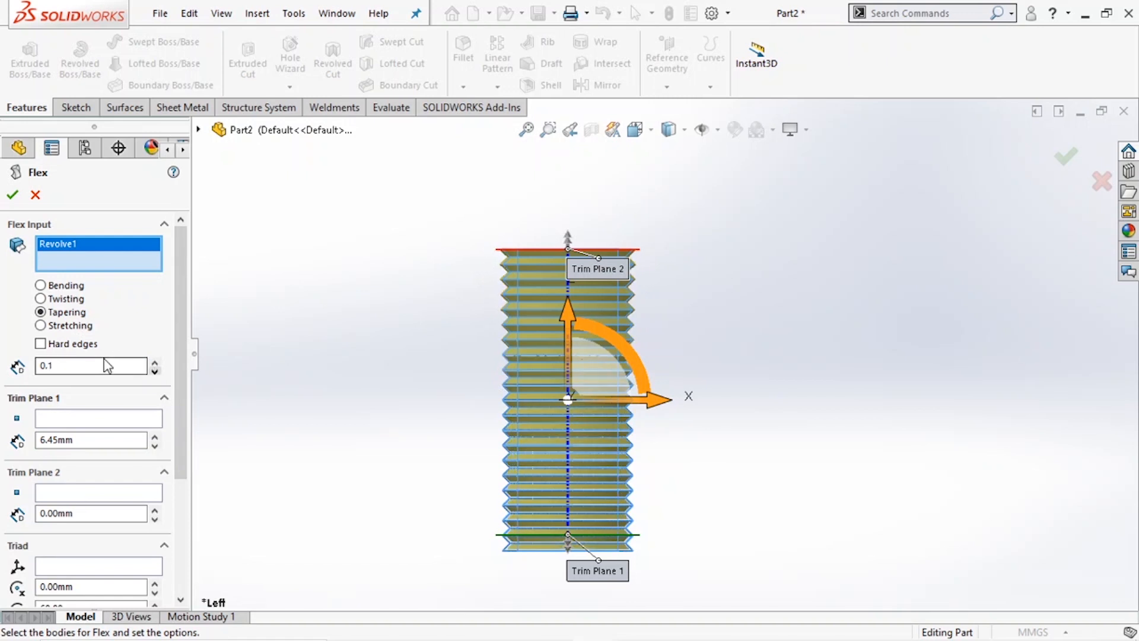
{"action": "left_click", "coordinate": [40, 343]}
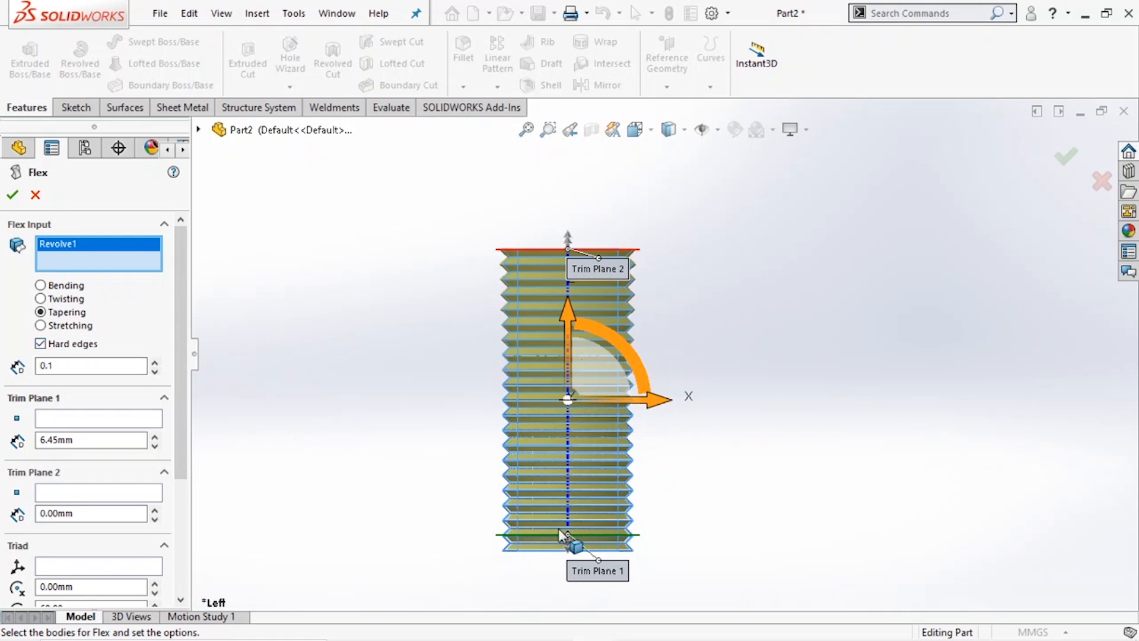
Move Trim Plane 1 to about 1.13 mm from the lower end and set the taper factor to 0.6
{"action": "left_click_drag", "start_coordinate": [564, 542], "coordinate": [566, 561]}
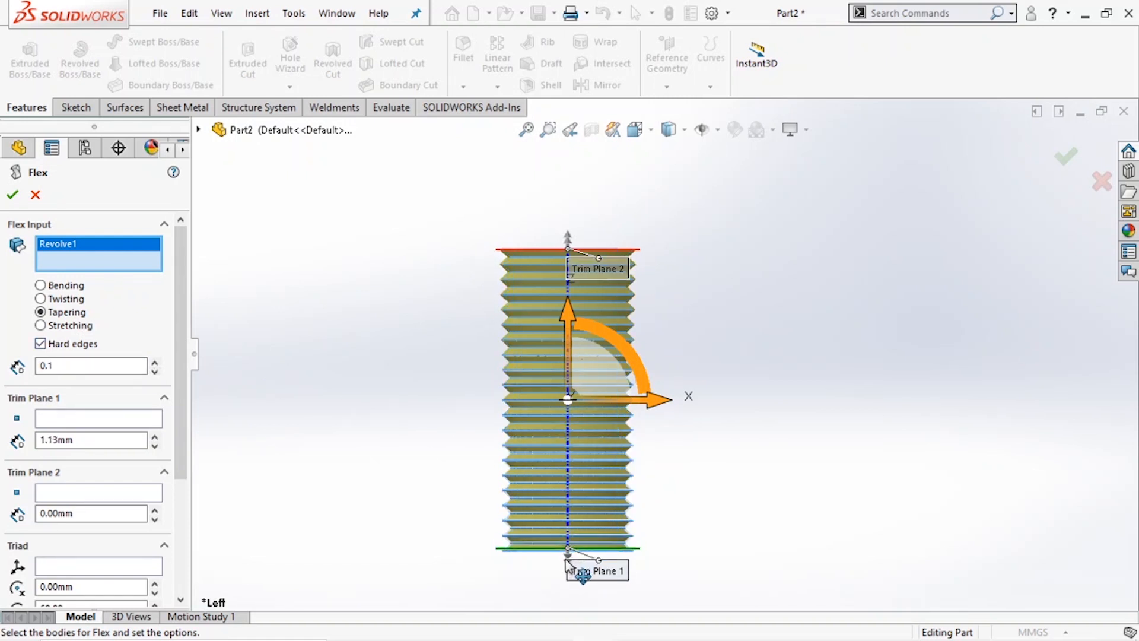
{"action": "left_click", "coordinate": [155, 362]}
{"action": "left_click", "coordinate": [155, 362]}
{"action": "left_click", "coordinate": [154, 361]}
{"action": "left_click", "coordinate": [155, 362]}
{"action": "left_click", "coordinate": [155, 362]}
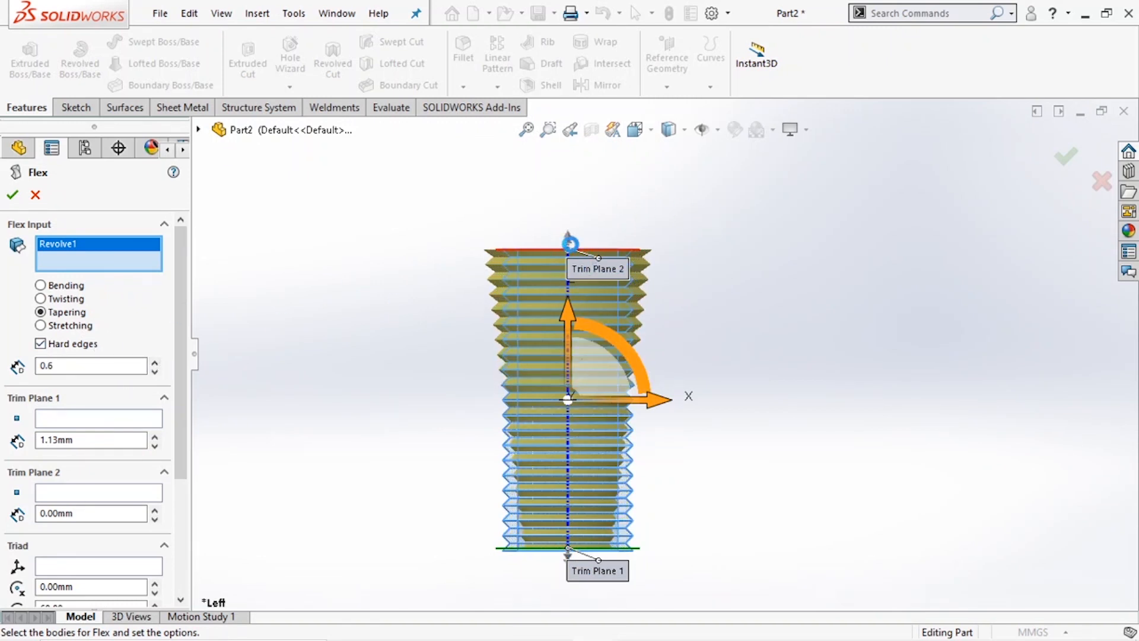
Lower Trim Plane 2 to around the middle of the bellows and accept the tapering Flex feature
{"action": "left_click_drag", "start_coordinate": [567, 231], "coordinate": [604, 411]}
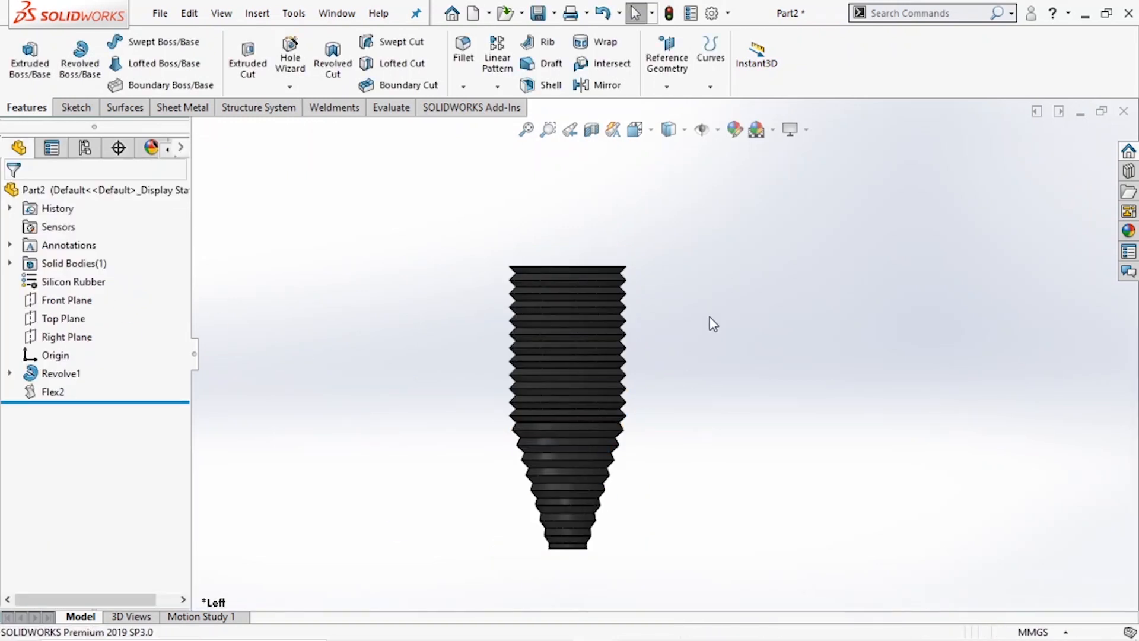
{"action": "middle_click_drag", "start_coordinate": [713, 323], "coordinate": [719, 407]}
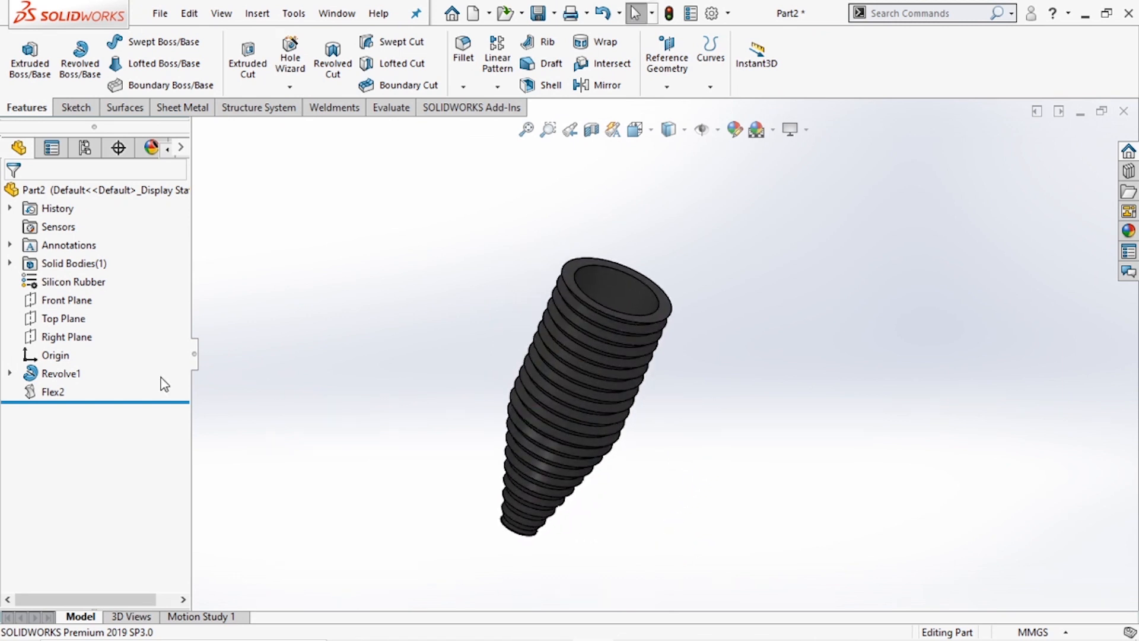
Delete the tapering Flex feature from the bellows
{"action": "left_click", "coordinate": [64, 392]}
{"action": "right_click", "coordinate": [64, 392]}
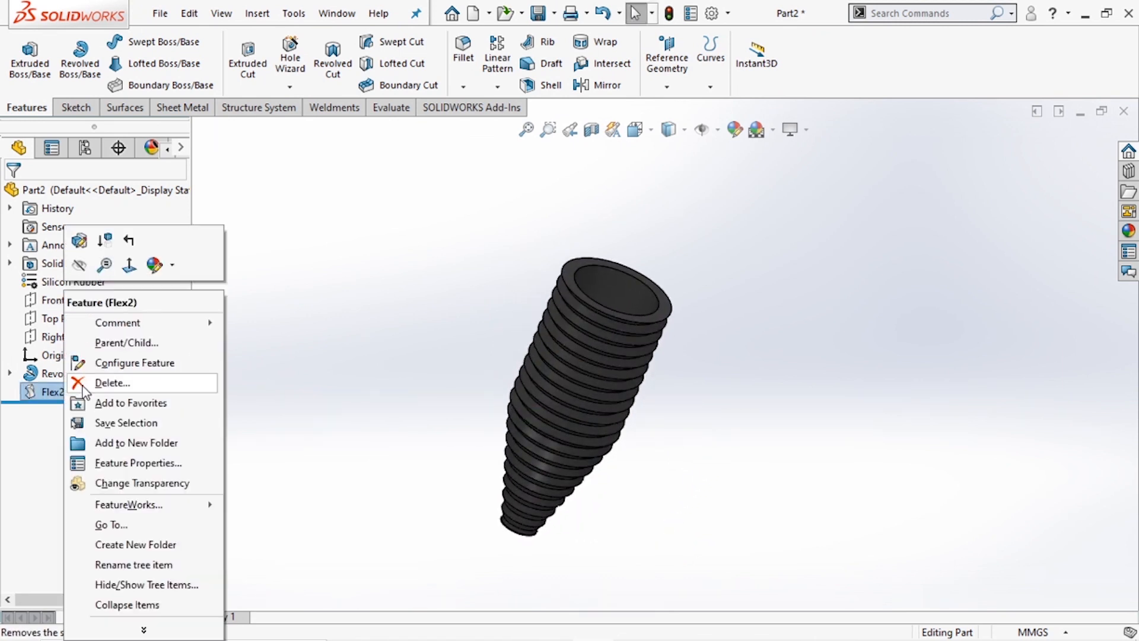
{"action": "left_click", "coordinate": [113, 382]}
{"action": "left_click", "coordinate": [673, 229]}
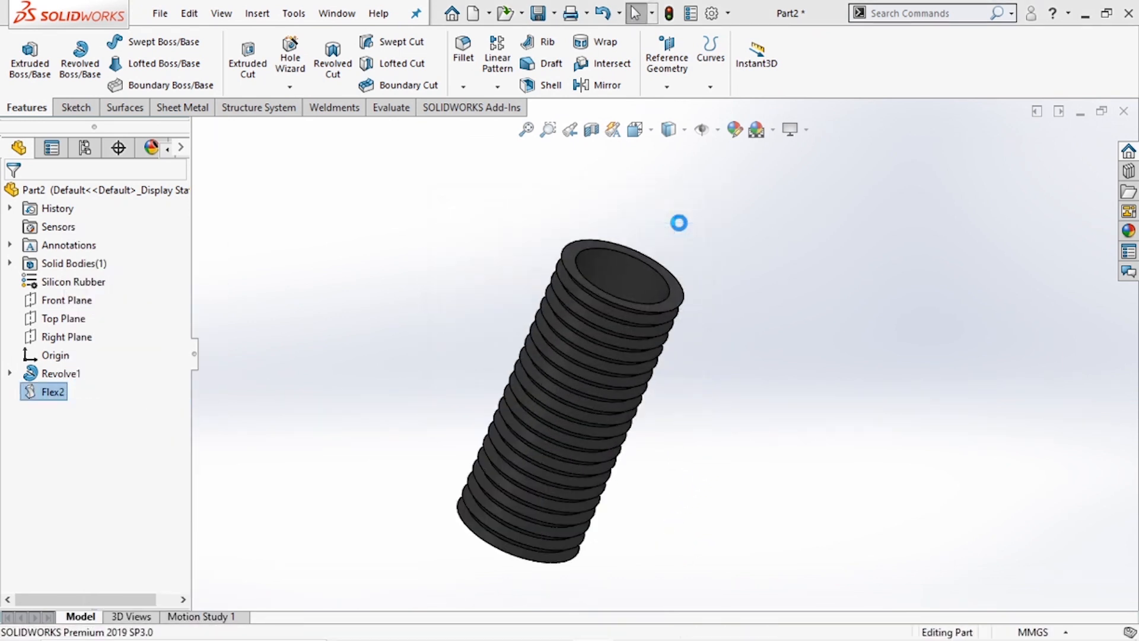
Start a new Flex feature on the bellows body and set its type to Stretching
{"action": "left_click", "coordinate": [259, 15]}
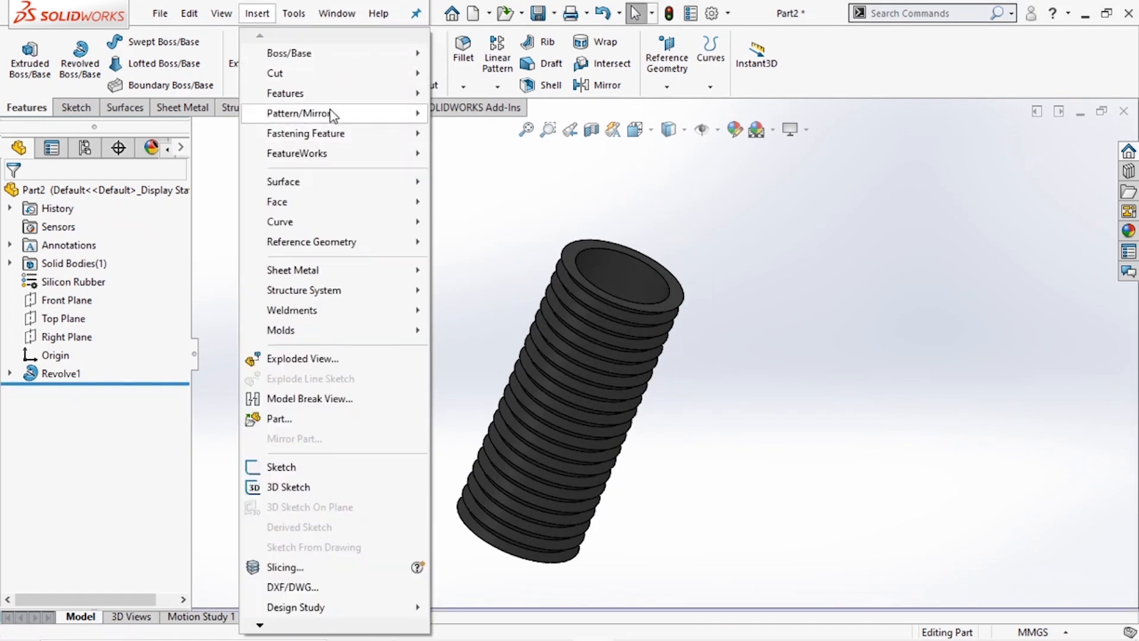
{"action": "mouse_move", "coordinate": [348, 98]}
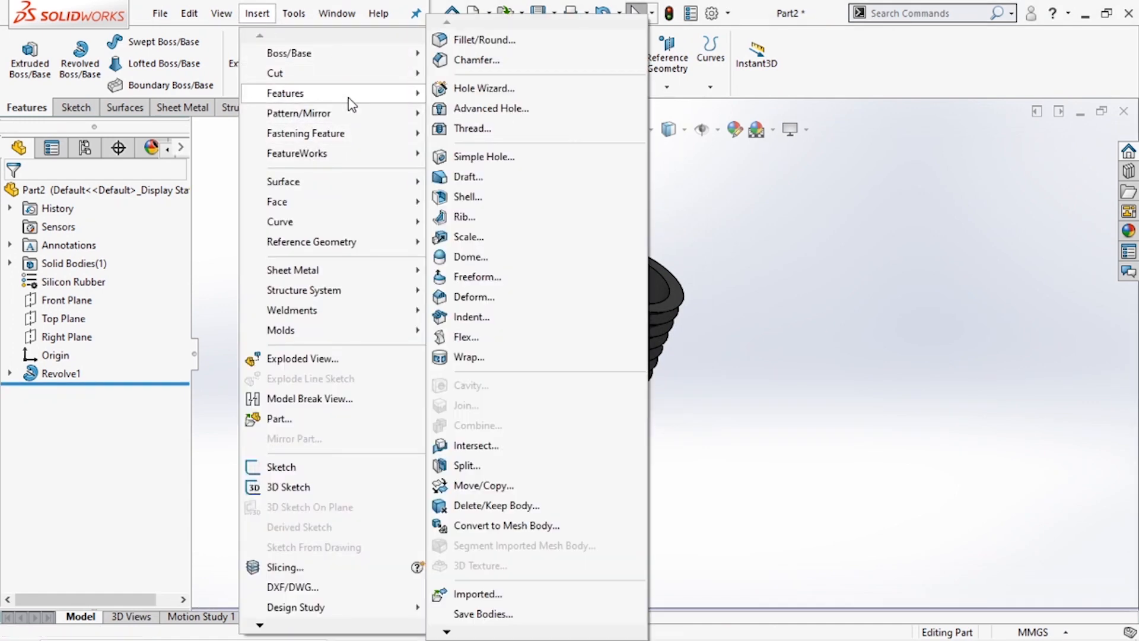
{"action": "left_click", "coordinate": [500, 339]}
{"action": "left_click", "coordinate": [642, 132]}
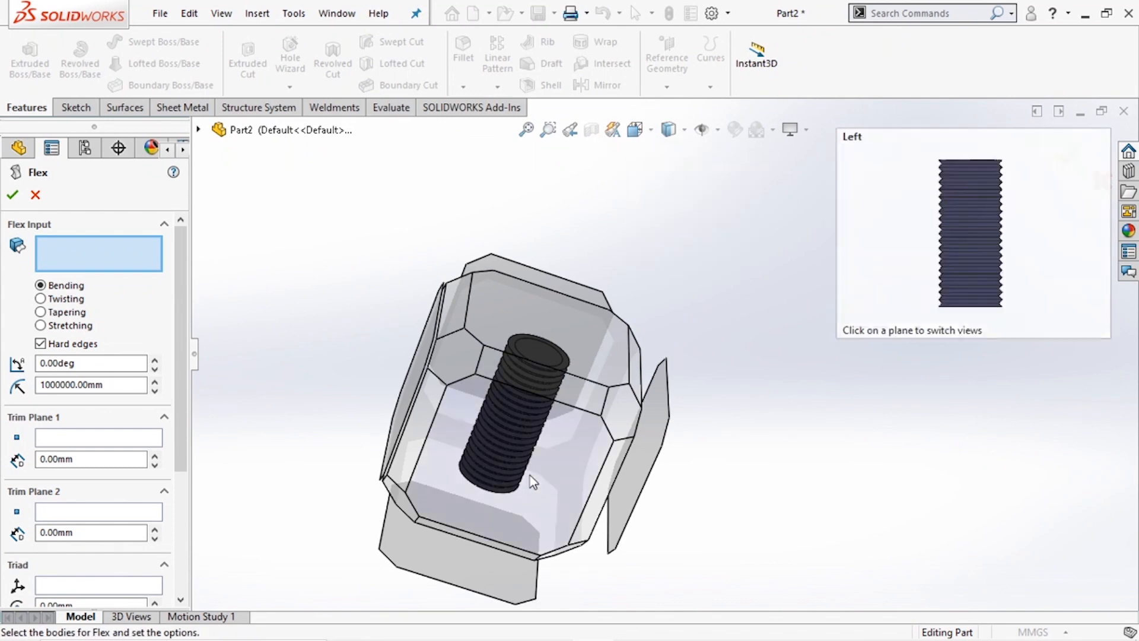
{"action": "left_click", "coordinate": [529, 475]}
{"action": "left_click", "coordinate": [680, 241]}
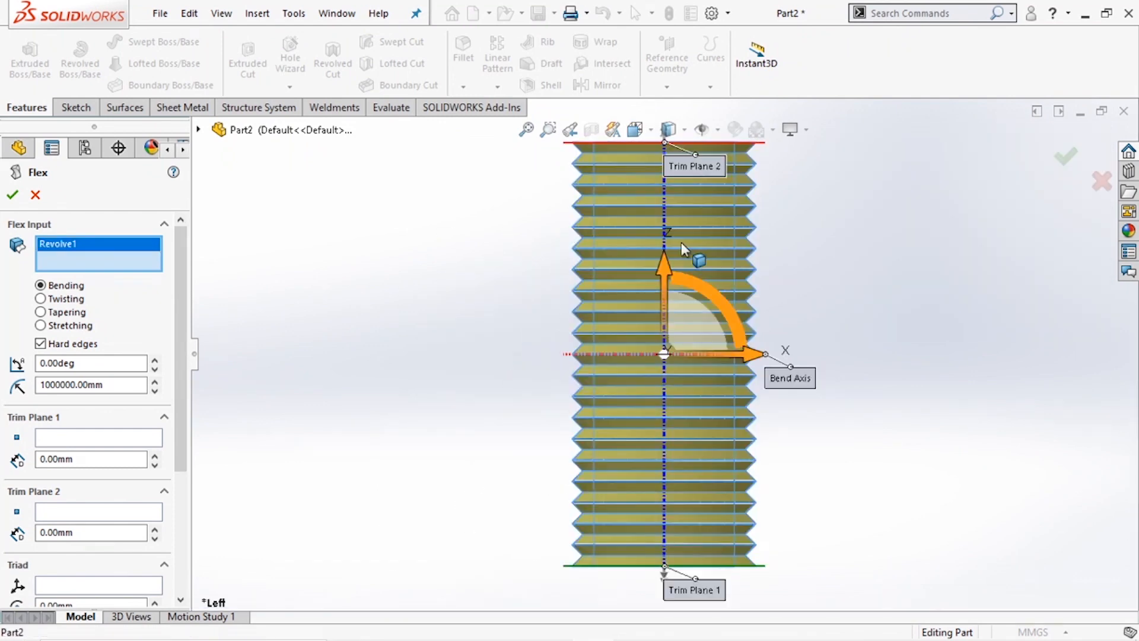
{"action": "left_click", "coordinate": [40, 325]}
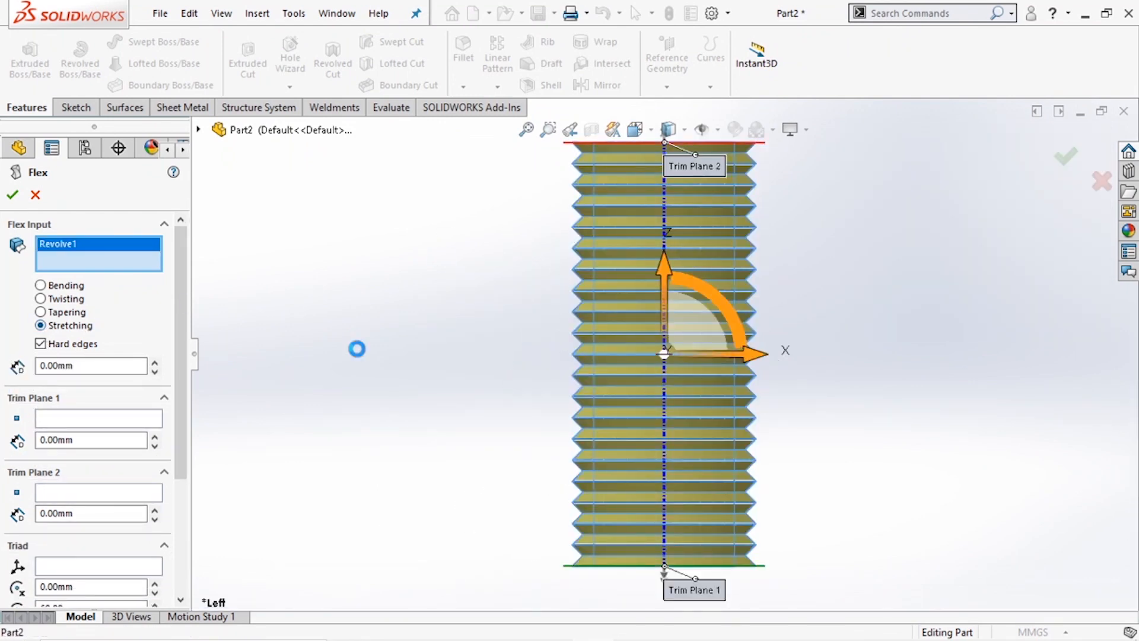
Stretch the bellows by increasing the stretch distance to 440 mm
{"action": "scroll", "coordinate": [598, 413], "scroll_direction": "up", "scroll_amount": 5}
{"action": "scroll", "coordinate": [742, 298], "scroll_direction": "down", "scroll_amount": 4}
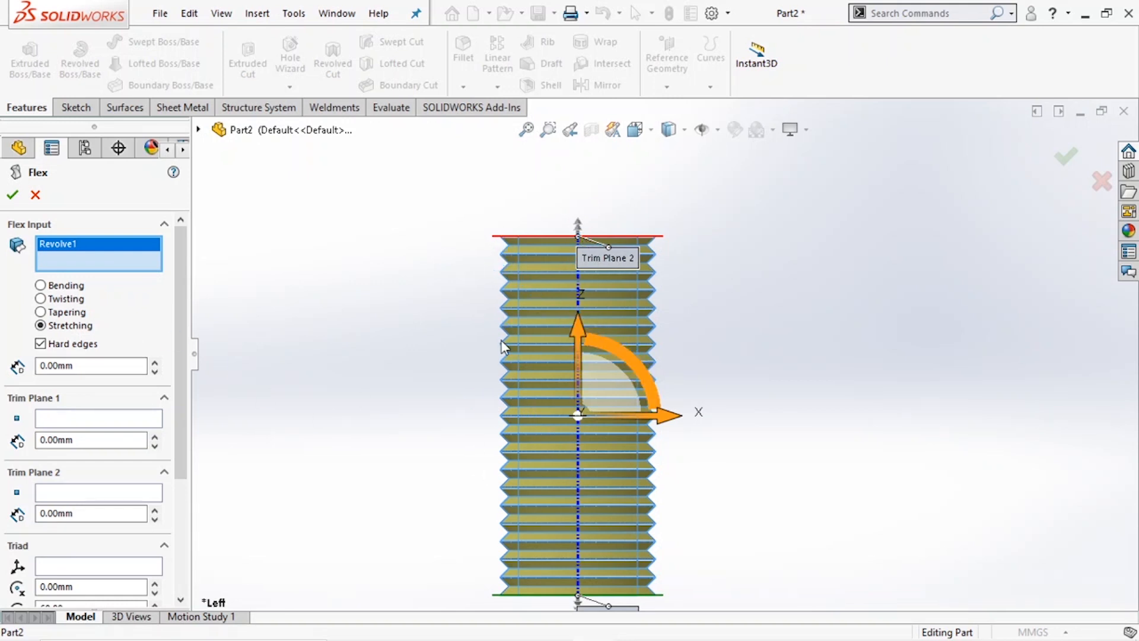
{"action": "scroll", "coordinate": [477, 344], "scroll_direction": "up", "scroll_amount": 4}
{"action": "scroll", "coordinate": [782, 484], "scroll_direction": "down", "scroll_amount": 2}
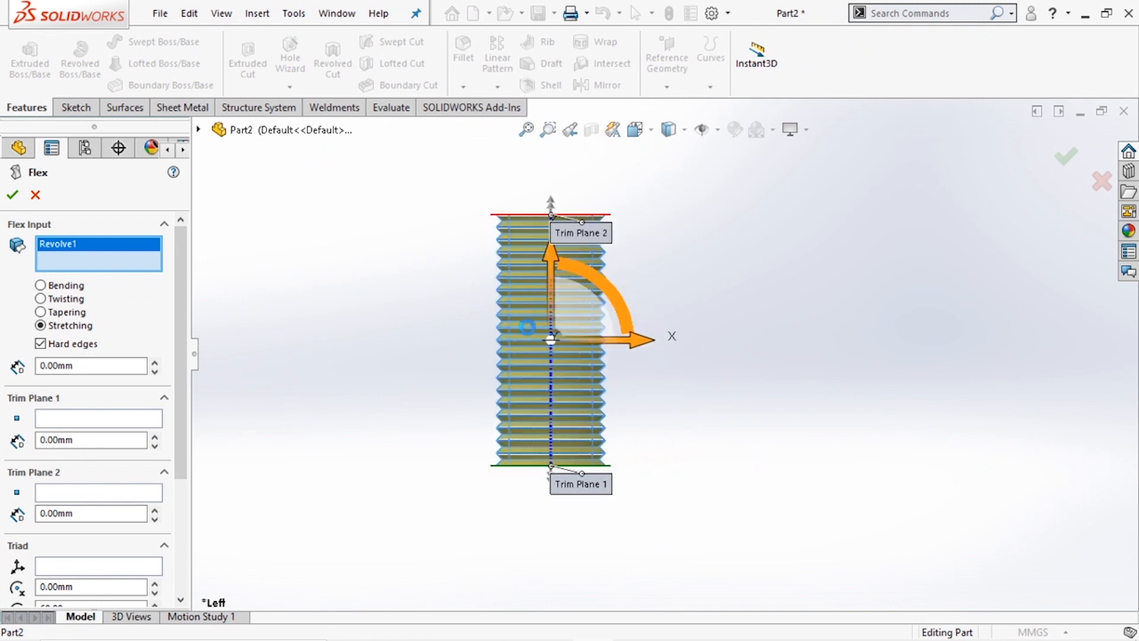
{"action": "scroll", "coordinate": [528, 191], "scroll_direction": "down", "scroll_amount": 1}
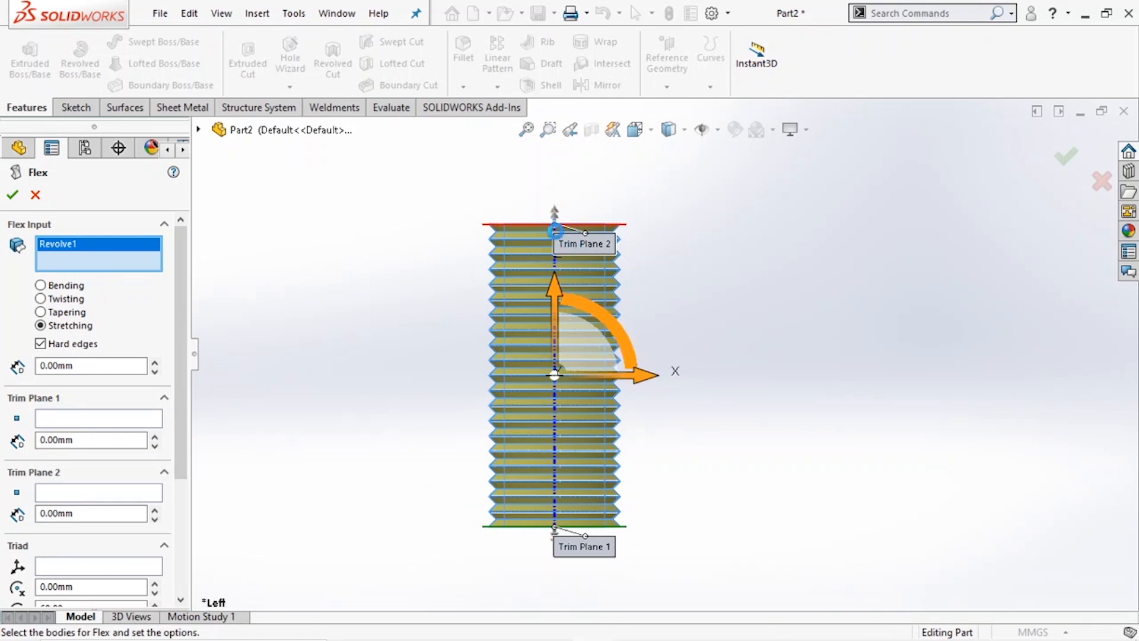
{"action": "left_click", "coordinate": [153, 361]}
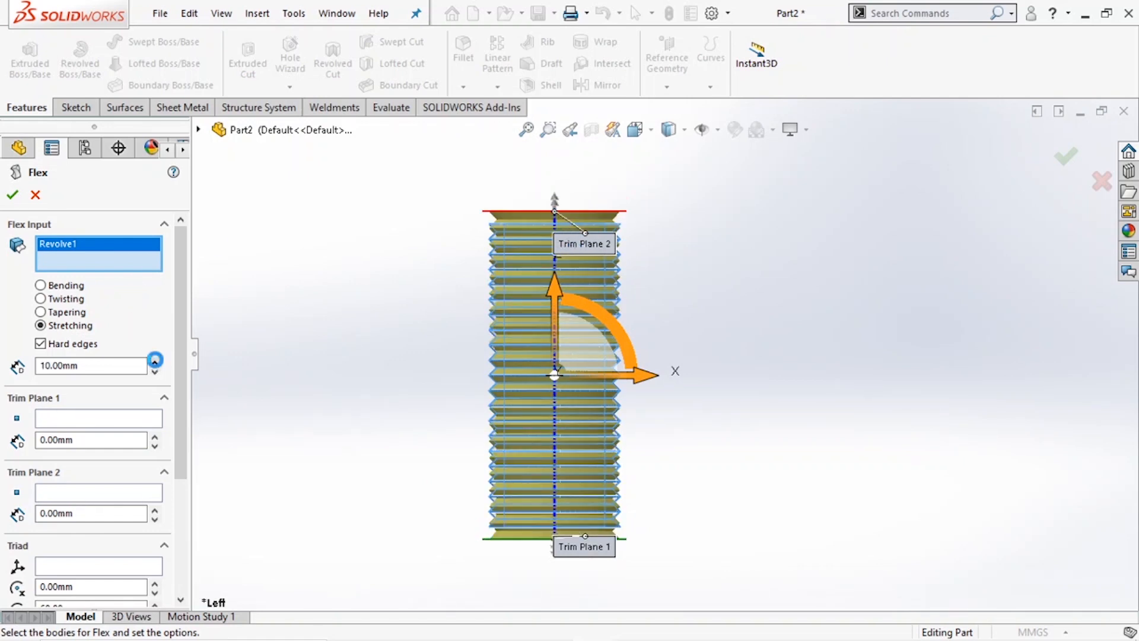
{"action": "left_click", "coordinate": [155, 362]}
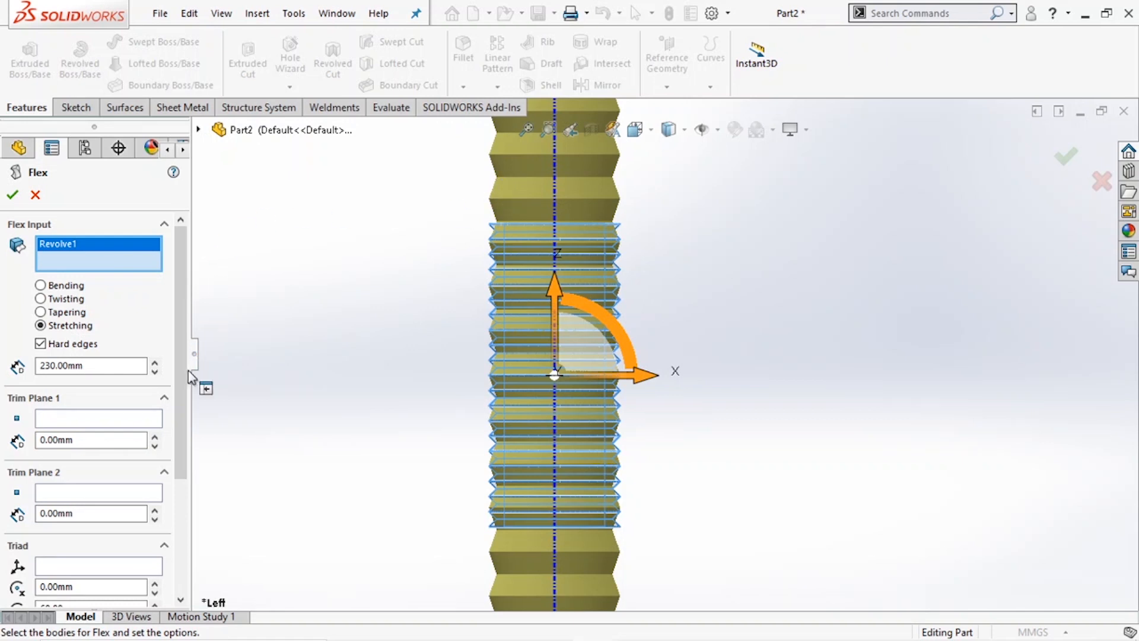
{"action": "left_click", "coordinate": [155, 361]}
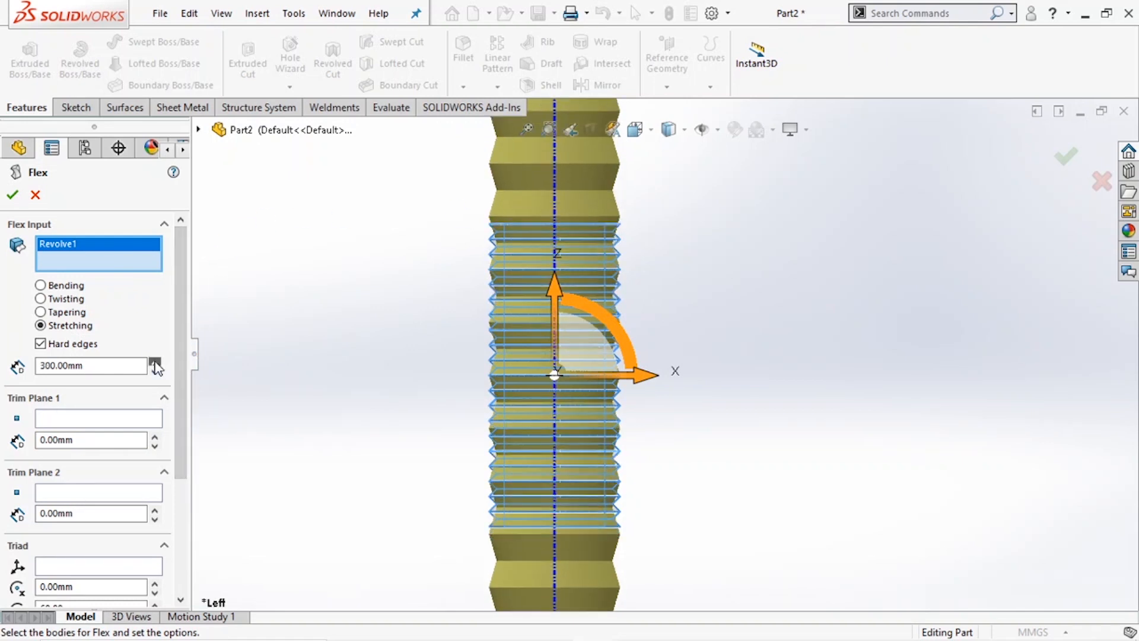
{"action": "scroll", "coordinate": [405, 337], "scroll_direction": "up", "scroll_amount": 10}
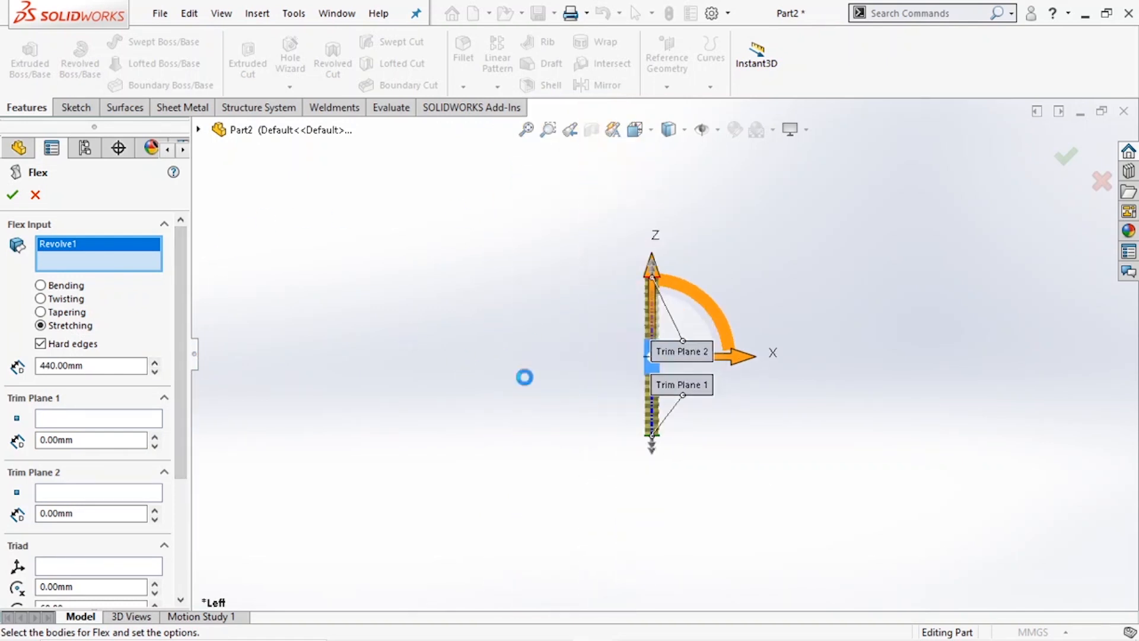
{"action": "scroll", "coordinate": [712, 385], "scroll_direction": "down", "scroll_amount": 4}
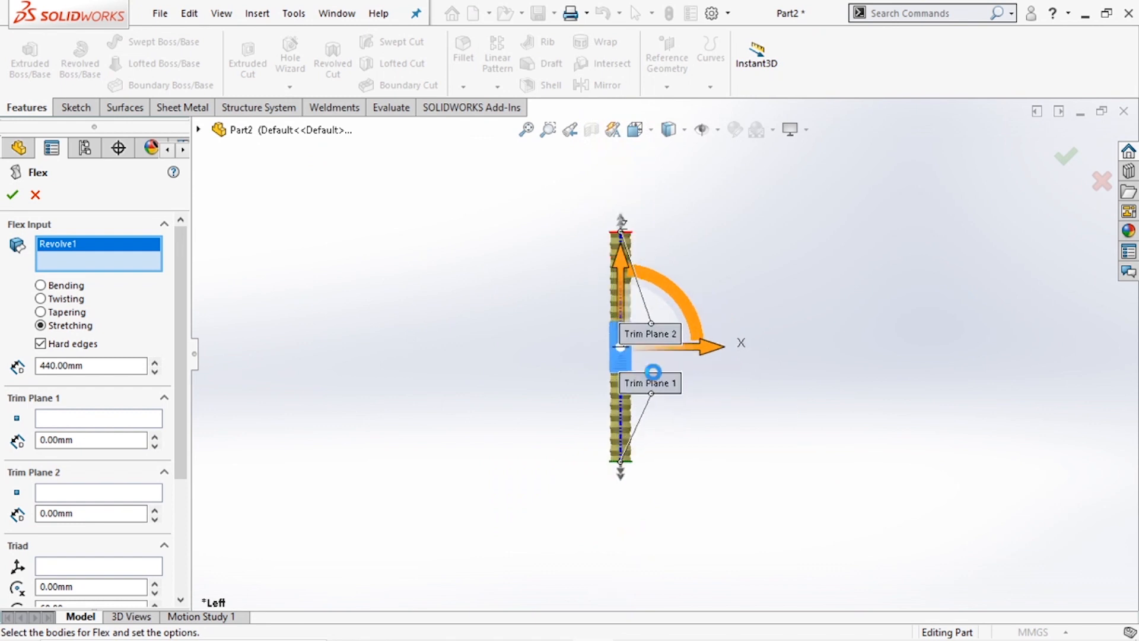
Compress the bellows by lowering the stretch distance to -80 mm
{"action": "left_click", "coordinate": [155, 371]}
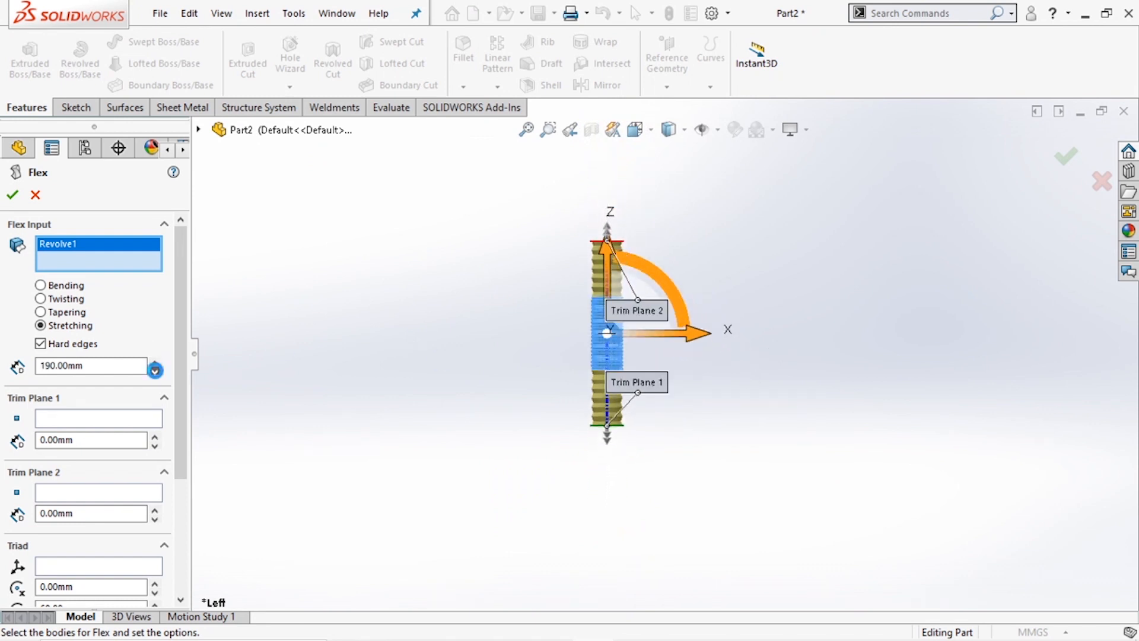
{"action": "left_click_drag", "start_coordinate": [155, 371], "coordinate": [155, 371]}
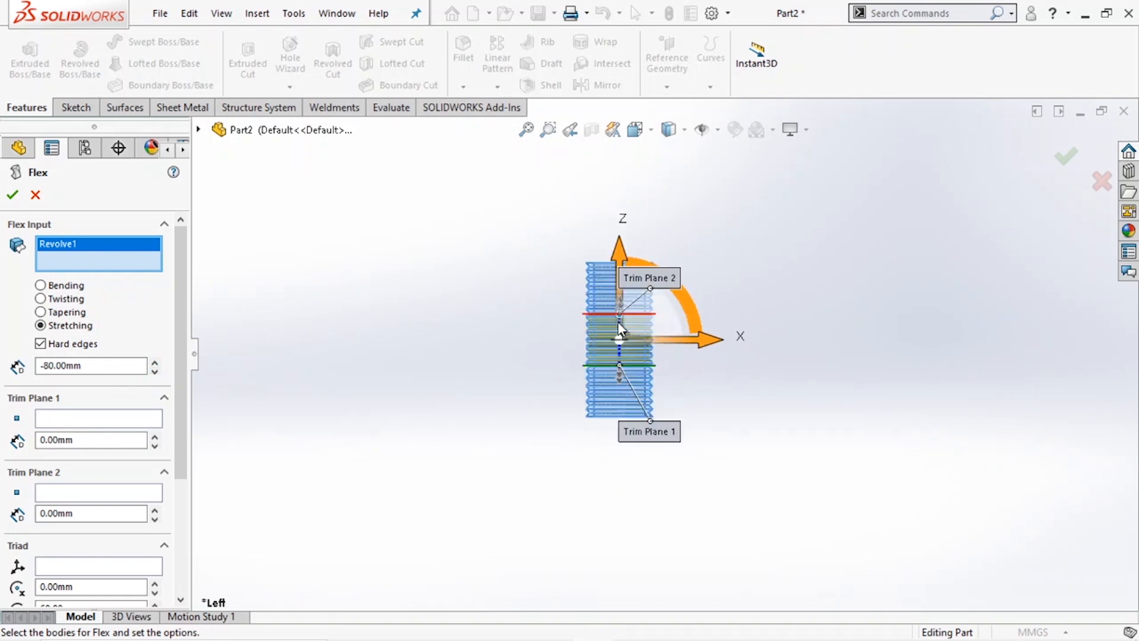
Compress the bellows further by lowering the stretch distance to -119.88 mm
{"action": "scroll", "coordinate": [617, 321], "scroll_direction": "down", "scroll_amount": 6}
{"action": "scroll", "coordinate": [706, 338], "scroll_direction": "down", "scroll_amount": 5}
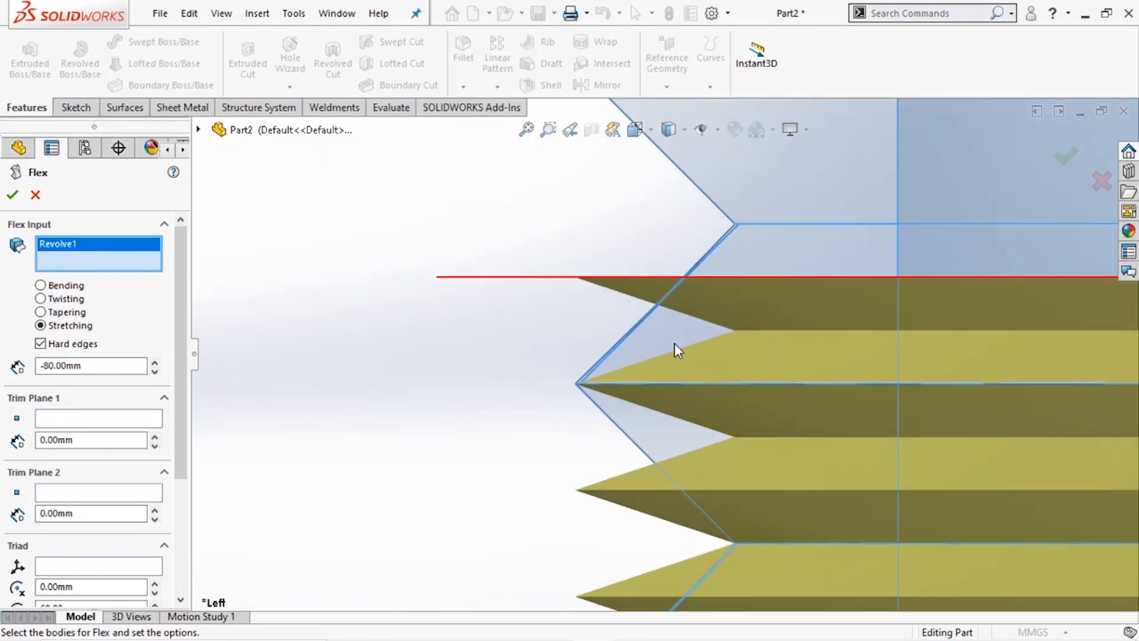
{"action": "left_click_drag", "start_coordinate": [155, 371], "coordinate": [154, 370]}
{"action": "scroll", "coordinate": [363, 309], "scroll_direction": "up", "scroll_amount": 5}
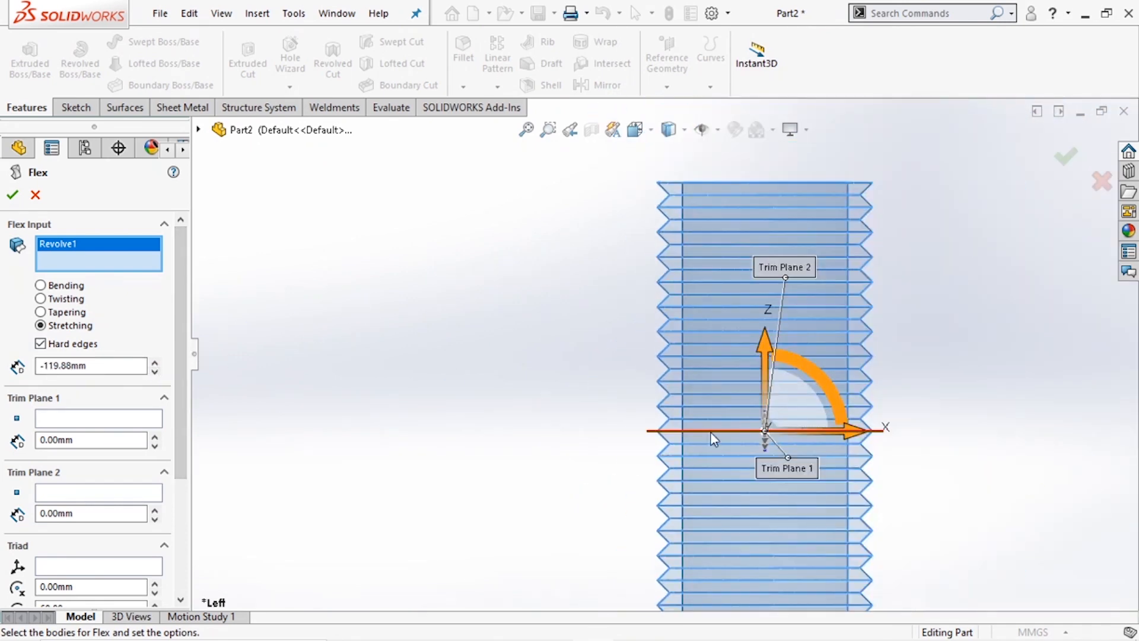
Raise the stretch distance to -99.88 mm and examine the compressed folds of the bellows up close
{"action": "left_click", "coordinate": [154, 361]}
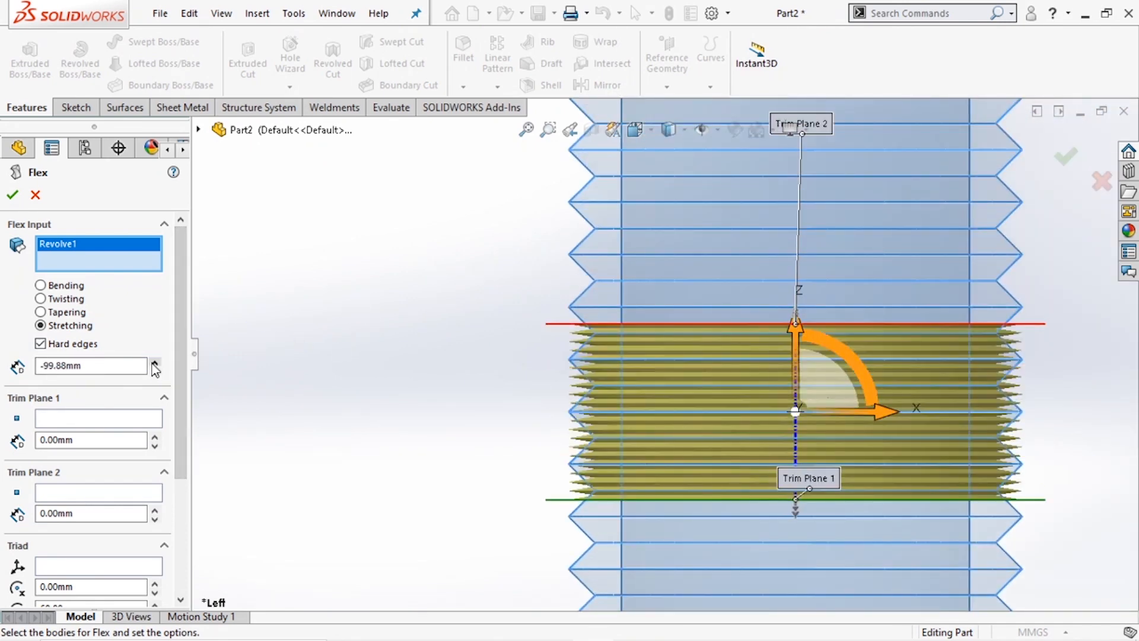
{"action": "scroll", "coordinate": [628, 346], "scroll_direction": "up", "scroll_amount": 2}
{"action": "scroll", "coordinate": [692, 386], "scroll_direction": "down", "scroll_amount": 5}
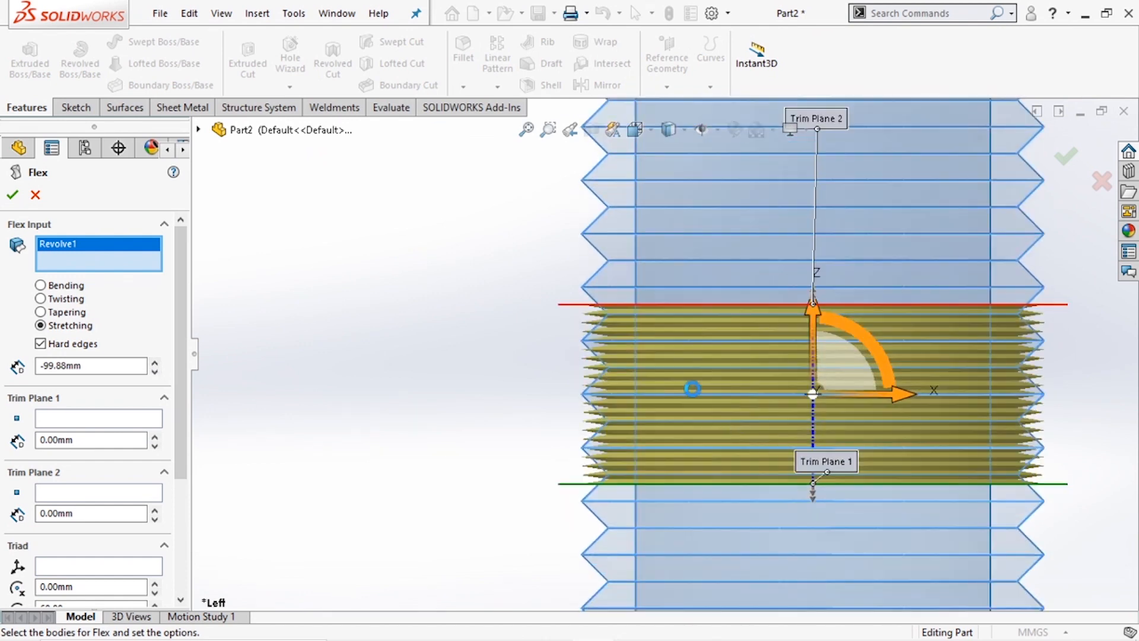
{"action": "scroll", "coordinate": [460, 270], "scroll_direction": "down", "scroll_amount": 2}
{"action": "scroll", "coordinate": [702, 323], "scroll_direction": "down", "scroll_amount": 3}
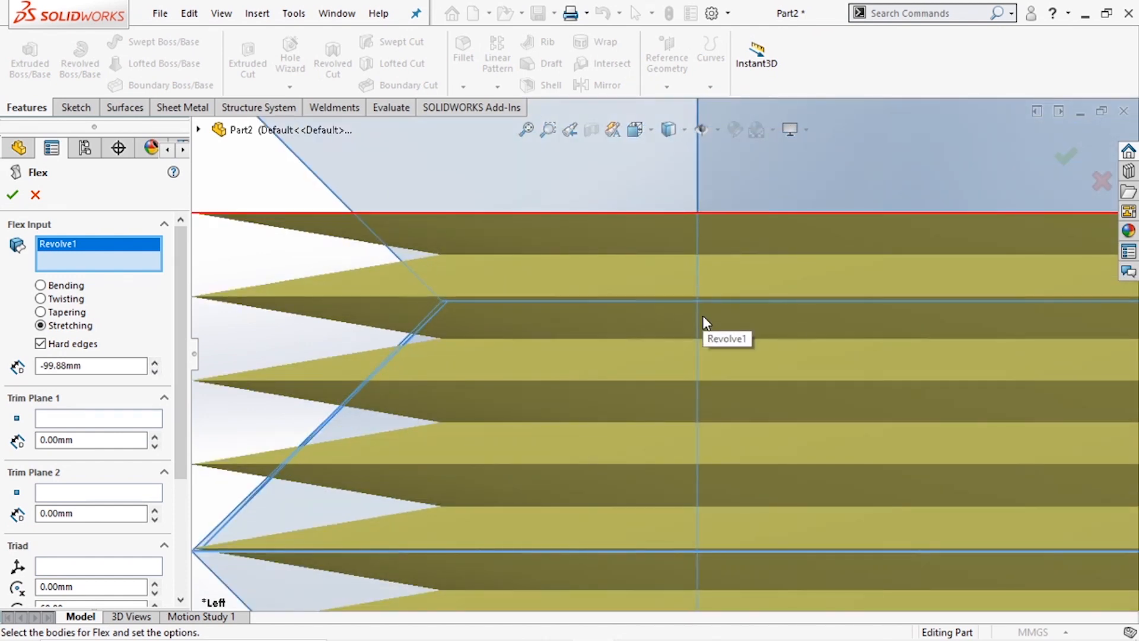
Increase the stretch distance to 20.12 mm and accept the stretching Flex feature
{"action": "left_click", "coordinate": [154, 363]}
{"action": "left_click", "coordinate": [154, 363]}
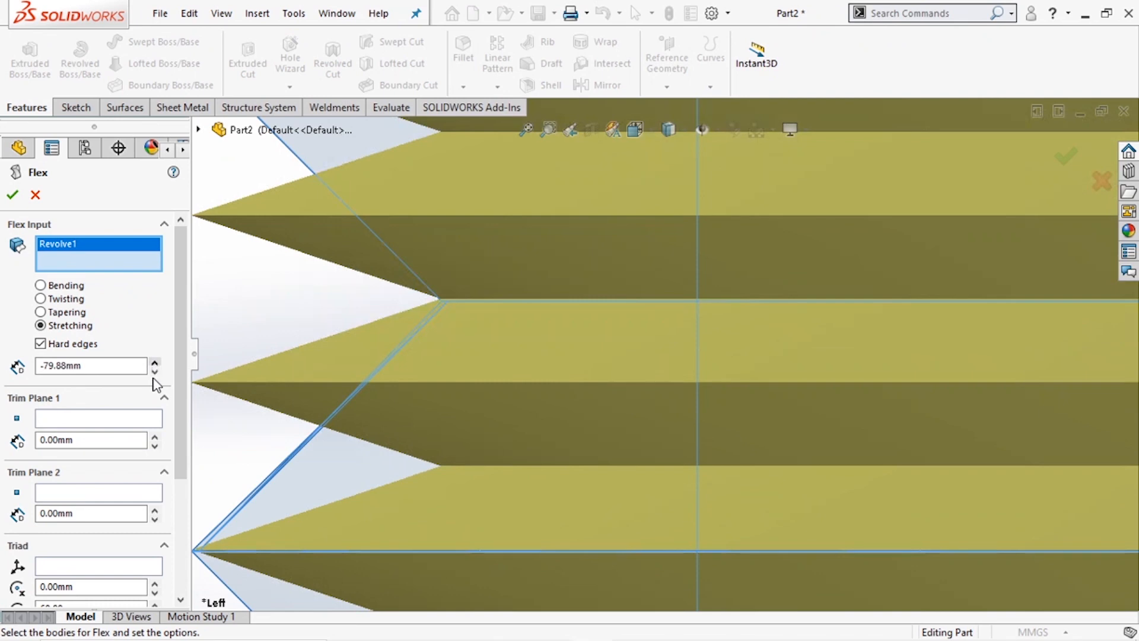
{"action": "left_click", "coordinate": [154, 363]}
{"action": "left_click", "coordinate": [155, 363]}
{"action": "left_click", "coordinate": [155, 363]}
{"action": "left_click", "coordinate": [154, 363]}
{"action": "left_click", "coordinate": [154, 362]}
{"action": "scroll", "coordinate": [472, 361], "scroll_direction": "up", "scroll_amount": 14}
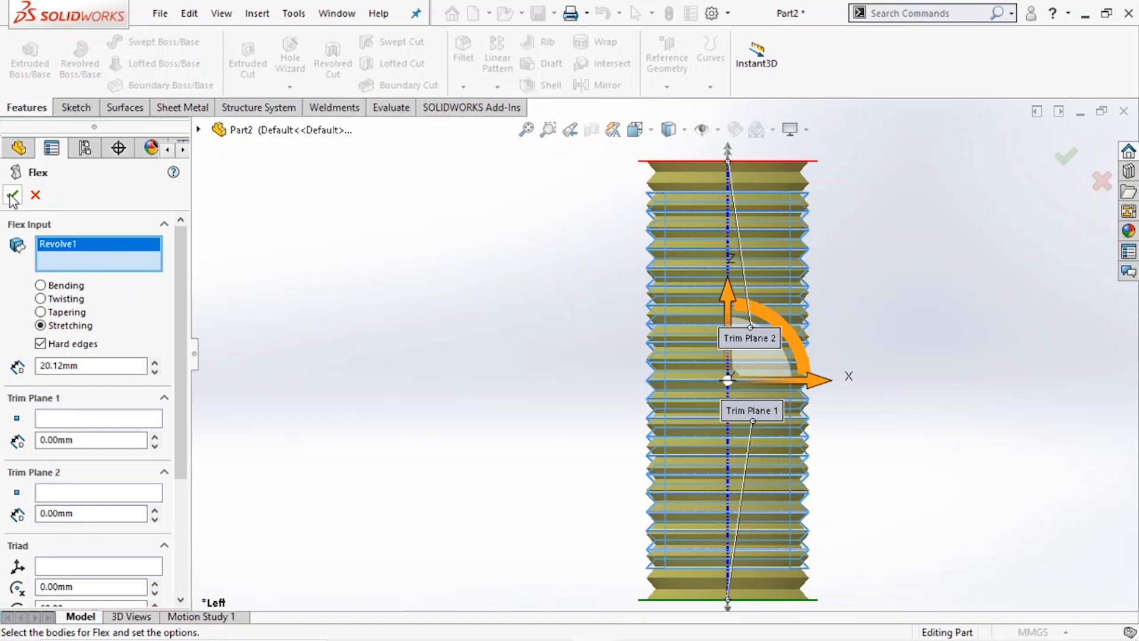
{"action": "left_click", "coordinate": [12, 195]}
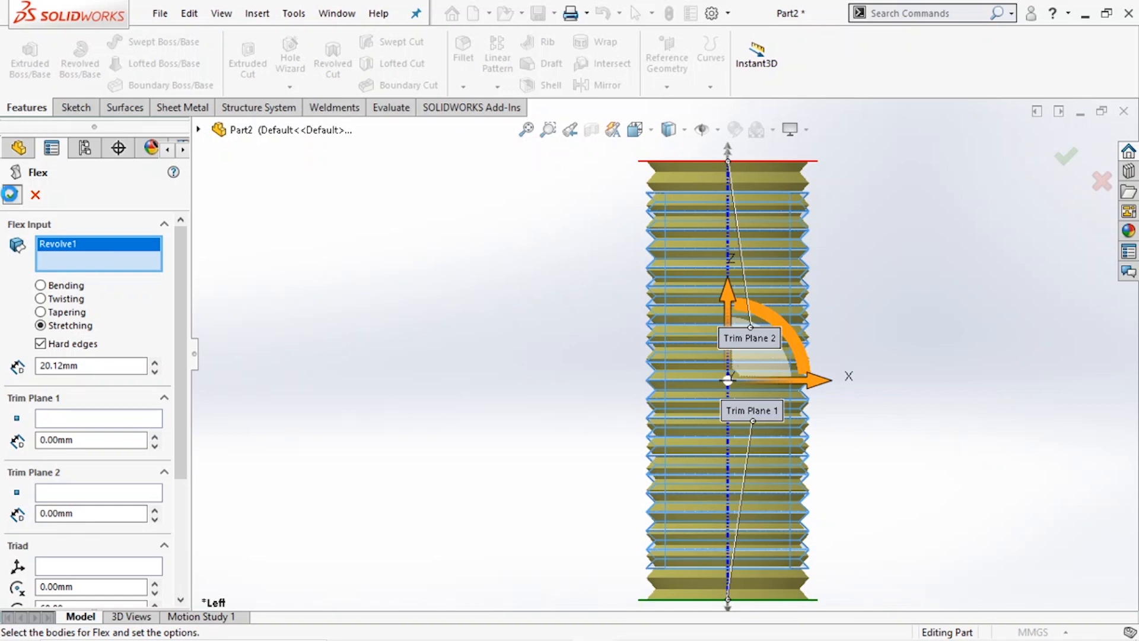